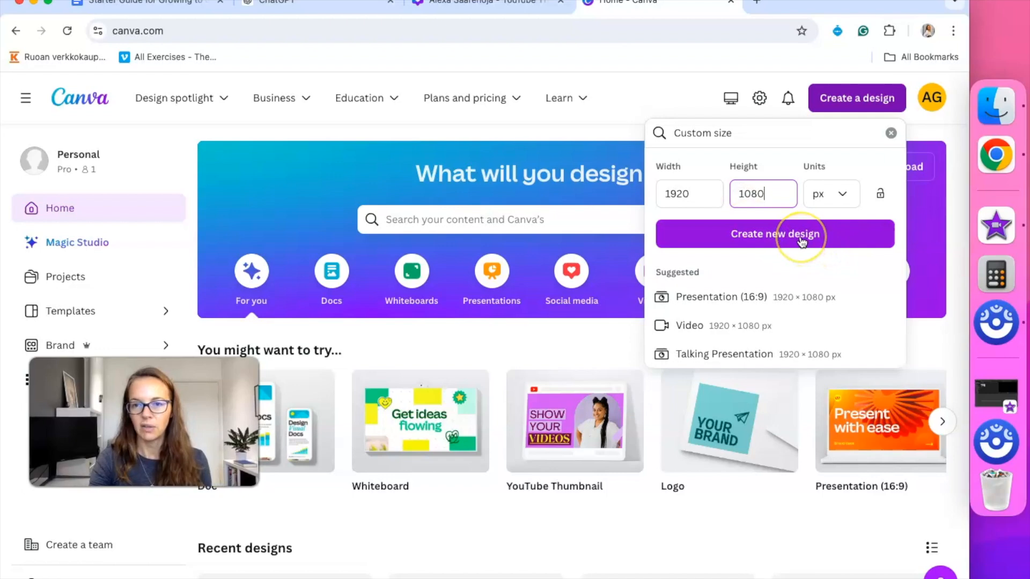
Create a new 1920 × 1080 px design, check the finished example intro, then return to the blank page
{"action": "left_click", "coordinate": [802, 242]}
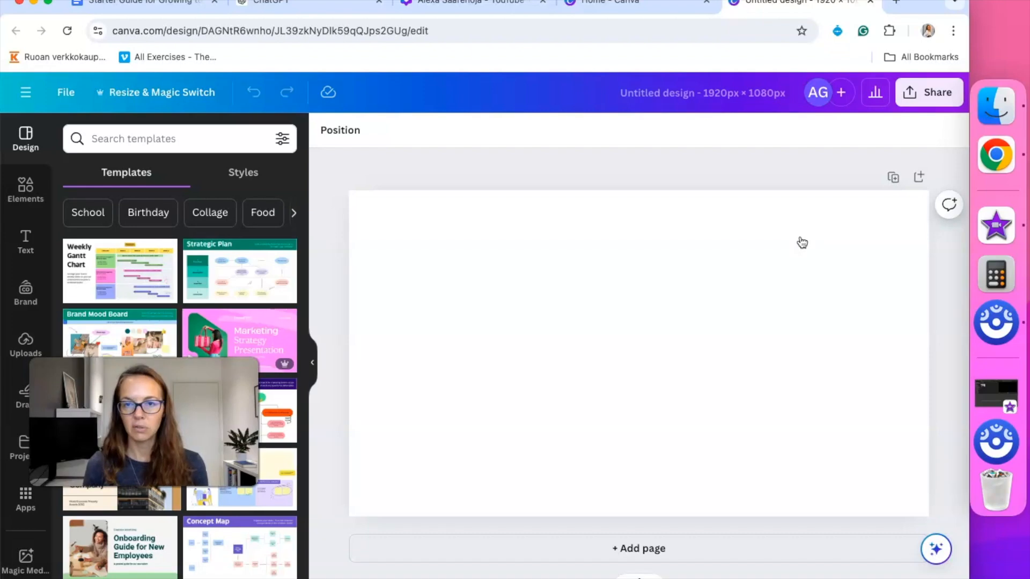
{"action": "left_click", "coordinate": [460, 6]}
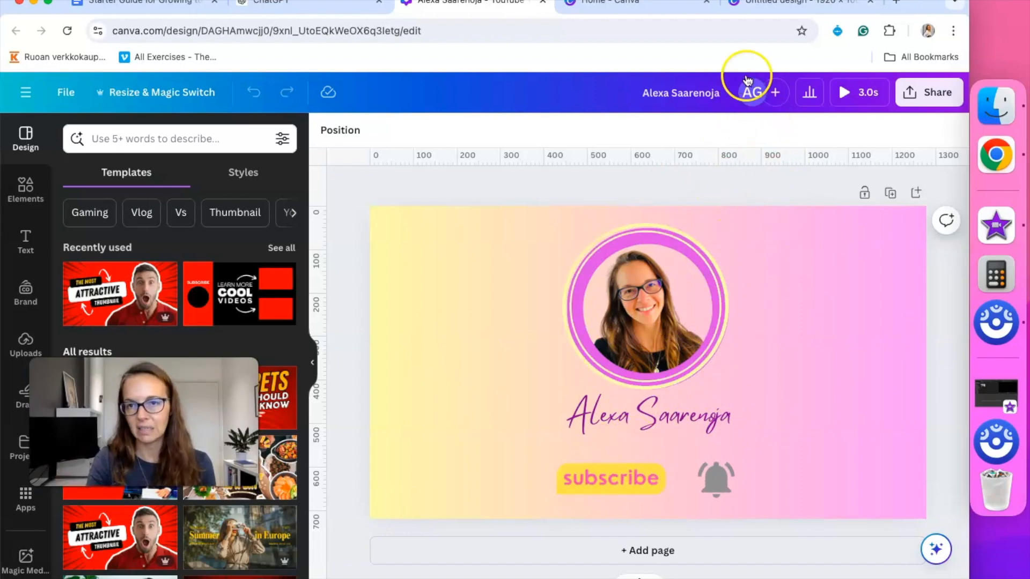
{"action": "left_click", "coordinate": [753, 4]}
{"action": "left_click", "coordinate": [474, 276]}
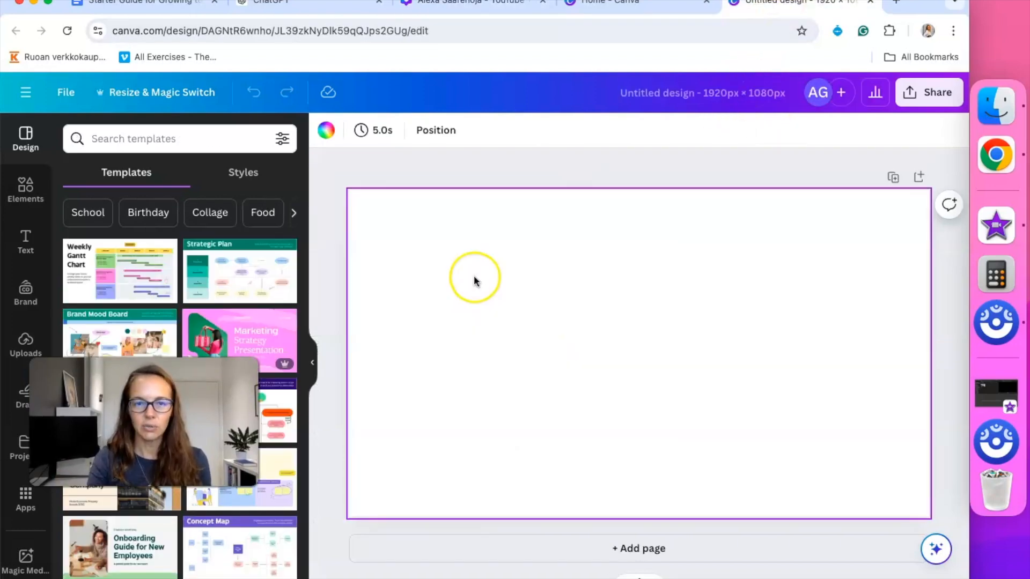
Try several page backgrounds: pastel, purple-blue, teal-yellow and blue-green gradients, then solid lime and grey
{"action": "left_click", "coordinate": [326, 132]}
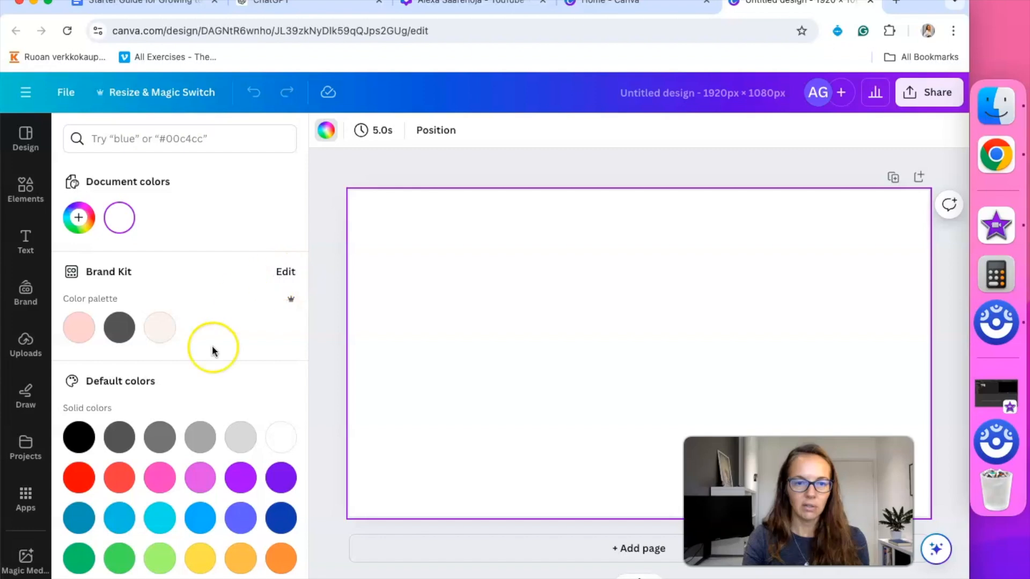
{"action": "scroll", "coordinate": [204, 430], "scroll_direction": "down", "scroll_amount": 3}
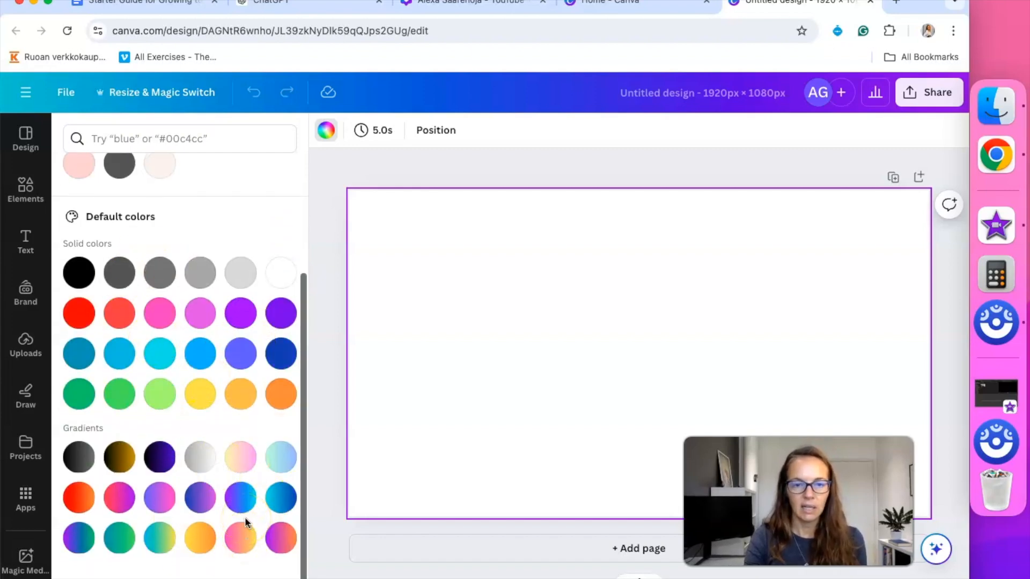
{"action": "left_click", "coordinate": [241, 458]}
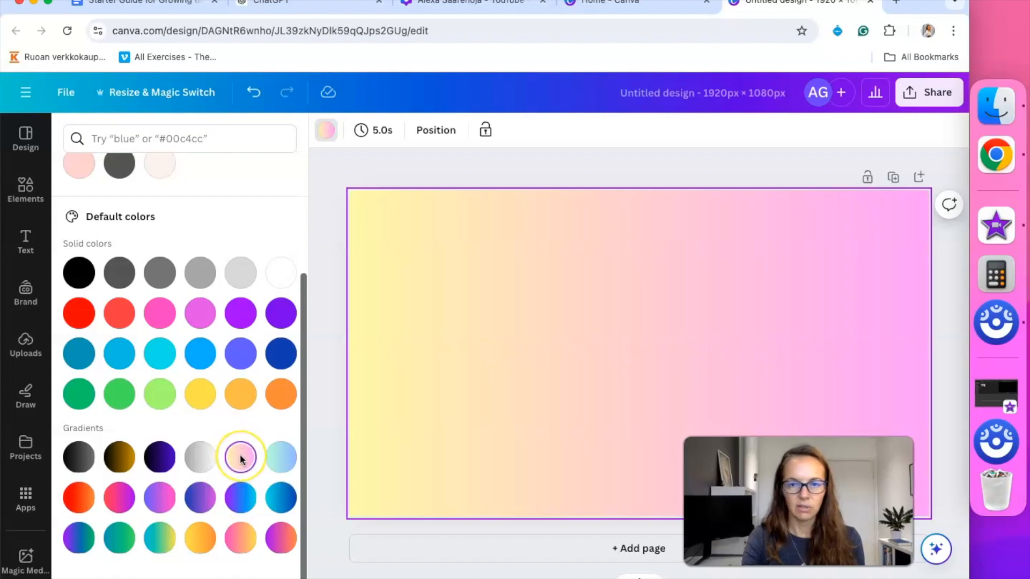
{"action": "left_click", "coordinate": [240, 506]}
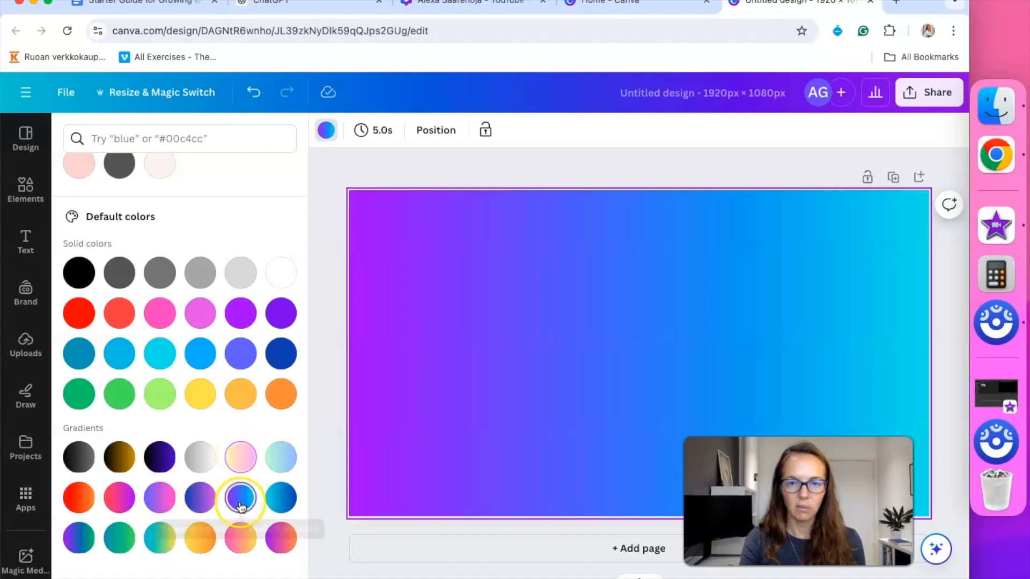
{"action": "left_click", "coordinate": [155, 549]}
{"action": "left_click", "coordinate": [120, 542]}
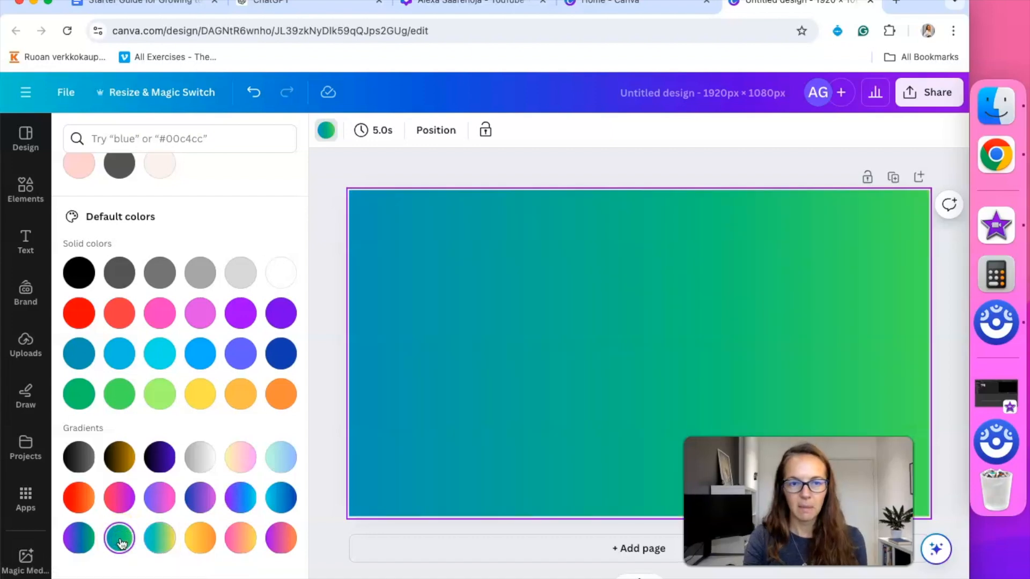
{"action": "left_click", "coordinate": [165, 399]}
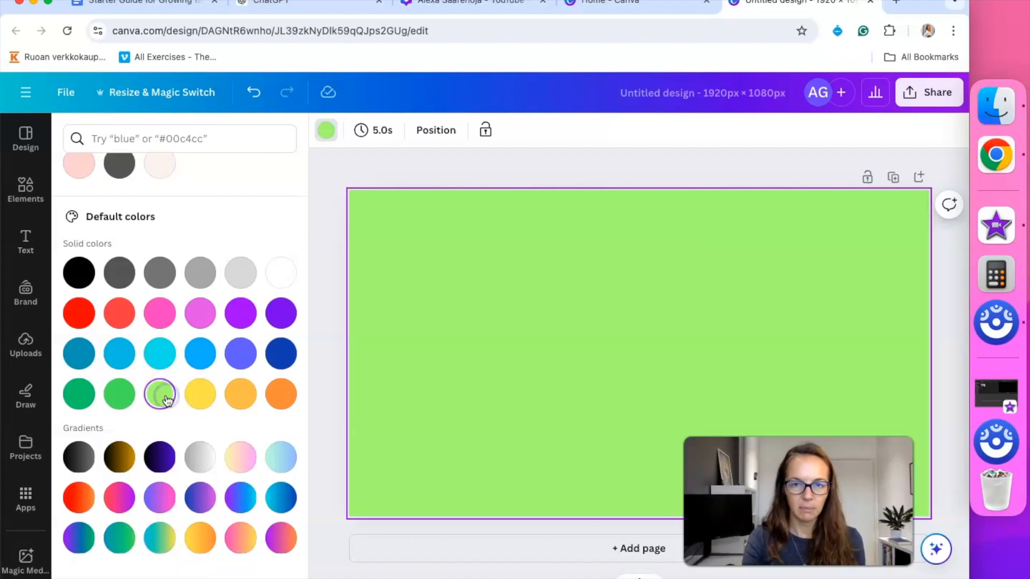
{"action": "scroll", "coordinate": [168, 401], "scroll_direction": "up", "scroll_amount": 3}
{"action": "left_click", "coordinate": [164, 347]}
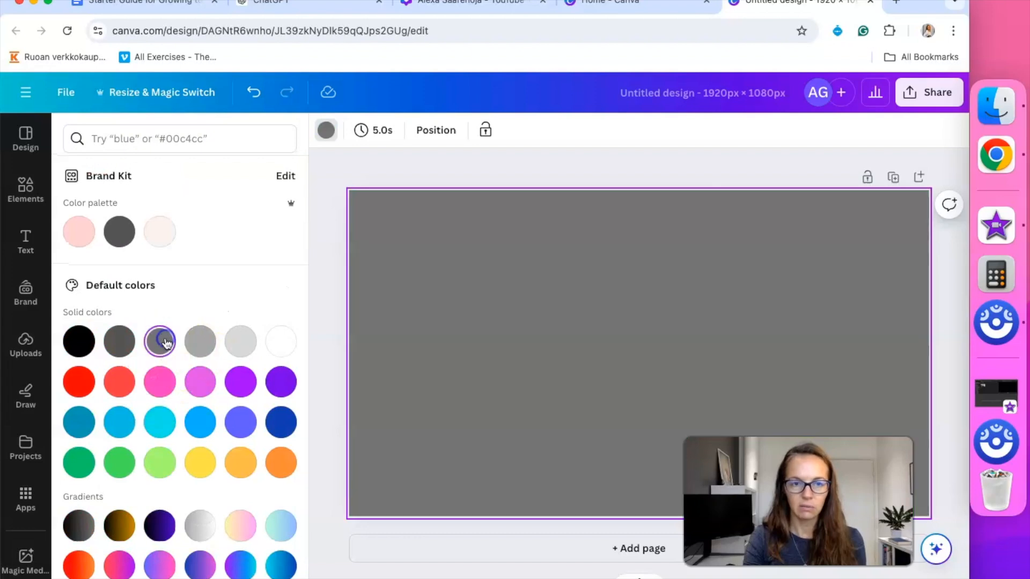
{"action": "scroll", "coordinate": [167, 344], "scroll_direction": "up", "scroll_amount": 2}
Add a custom background colour by shifting the hue to blue and picking #245CB2
{"action": "left_click", "coordinate": [78, 217]}
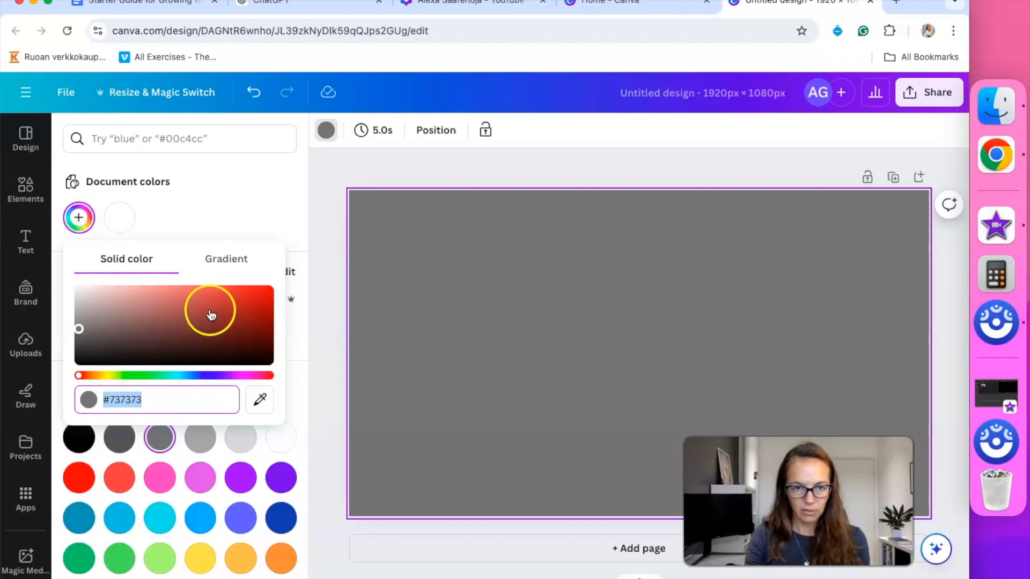
{"action": "left_click", "coordinate": [85, 376]}
{"action": "left_click_drag", "start_coordinate": [85, 375], "coordinate": [191, 375]}
{"action": "left_click", "coordinate": [234, 313]}
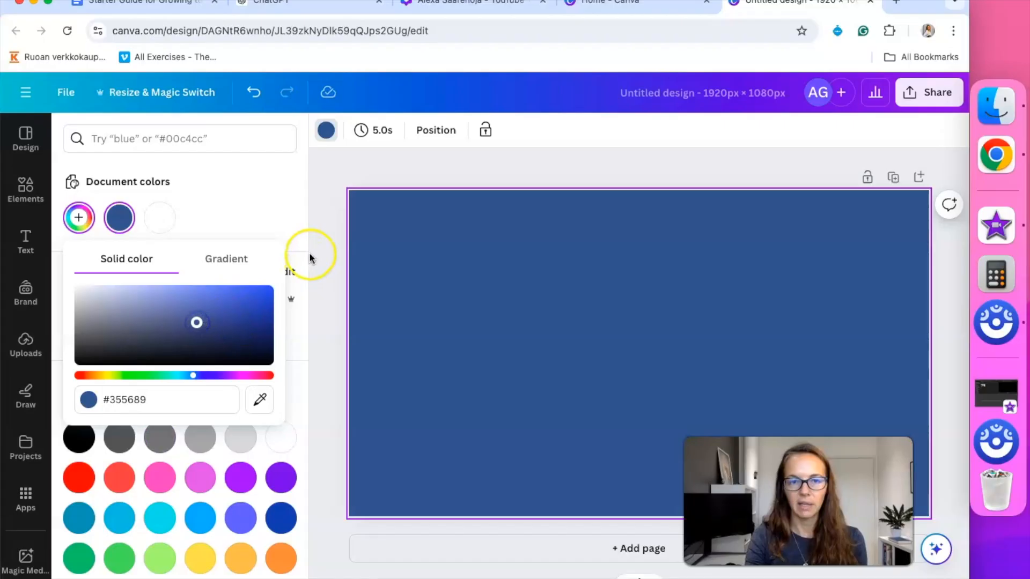
Close the colour pickers, reselect the blue page and bring up the Elements library
{"action": "left_click", "coordinate": [309, 252]}
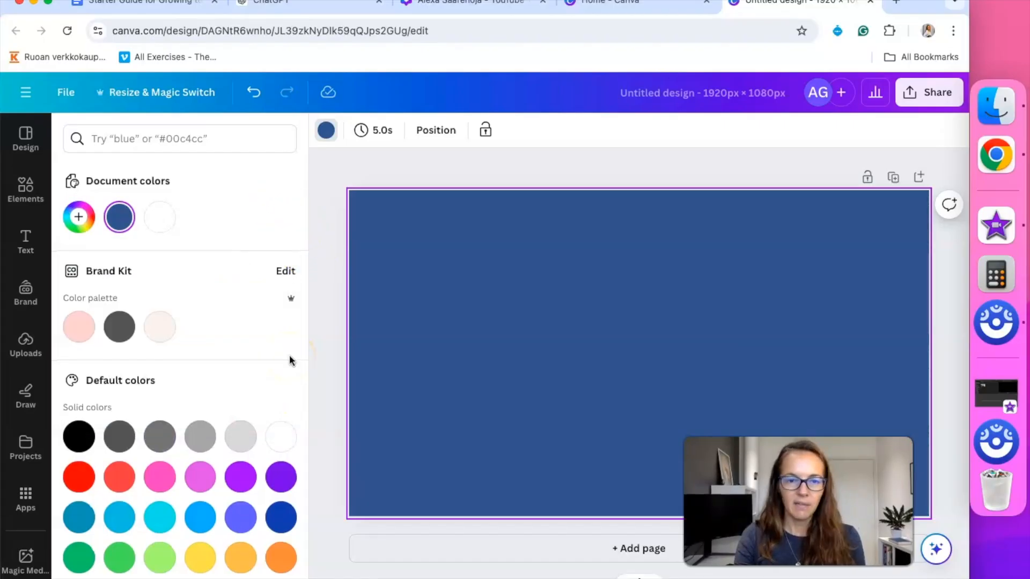
{"action": "scroll", "coordinate": [290, 360], "scroll_direction": "down", "scroll_amount": 5}
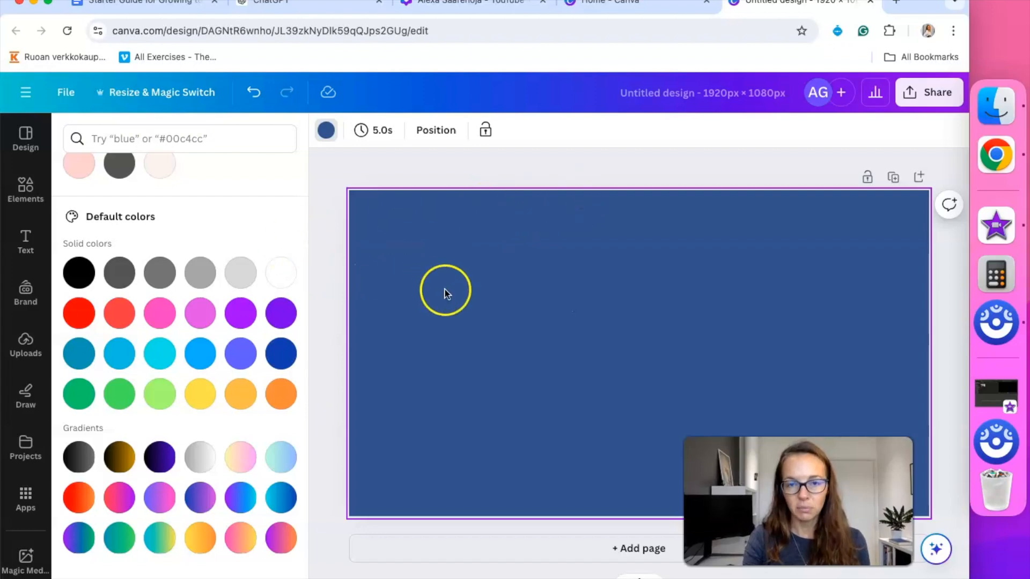
{"action": "left_click", "coordinate": [532, 172]}
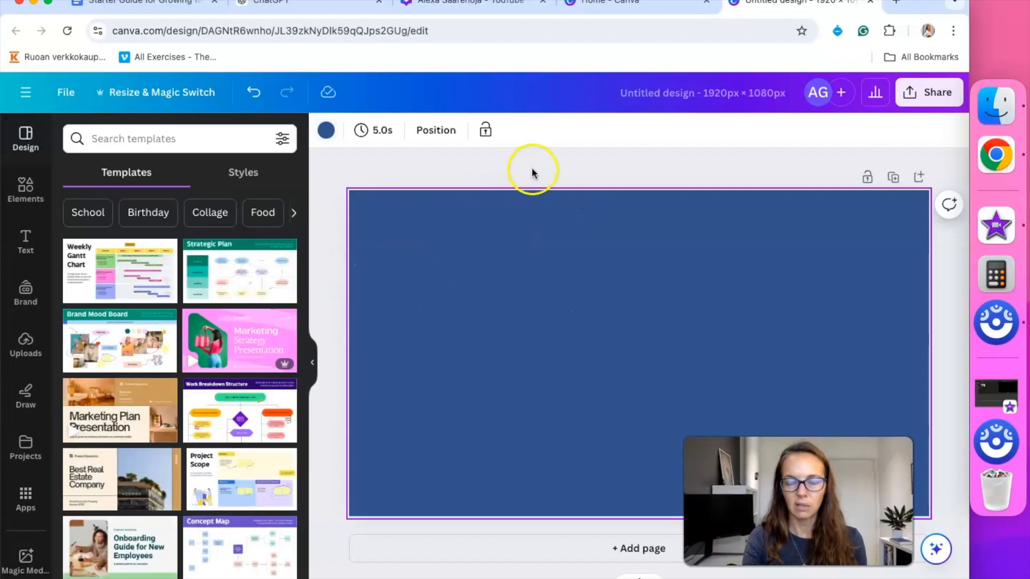
{"action": "left_click", "coordinate": [532, 170]}
{"action": "left_click", "coordinate": [495, 257]}
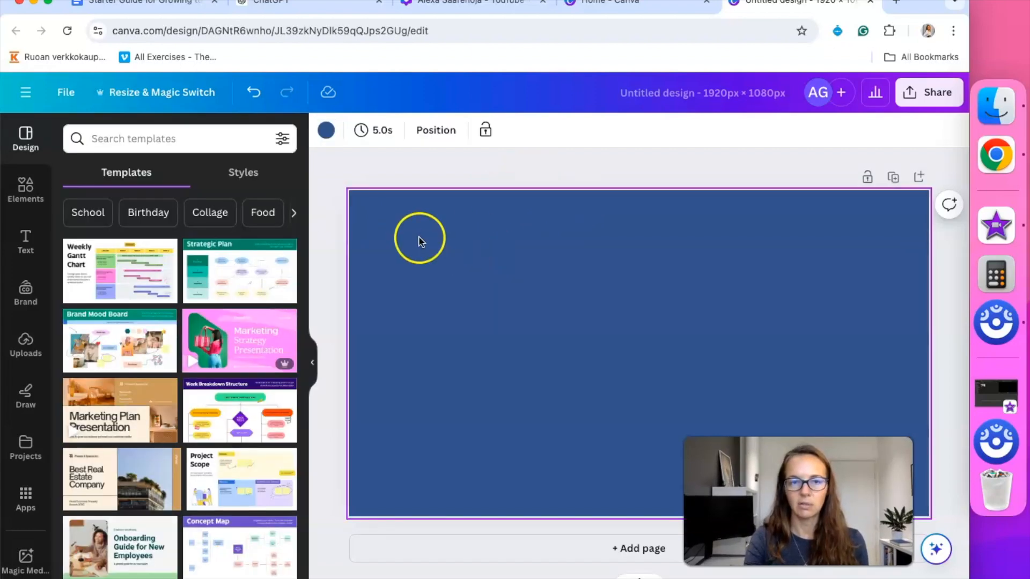
{"action": "left_click", "coordinate": [25, 187]}
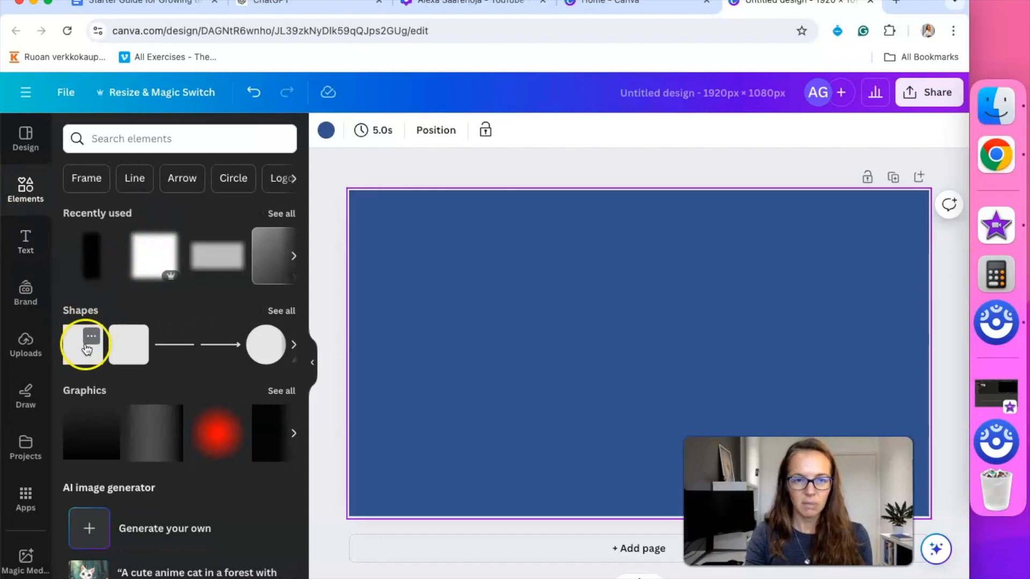
{"action": "left_click", "coordinate": [87, 342]}
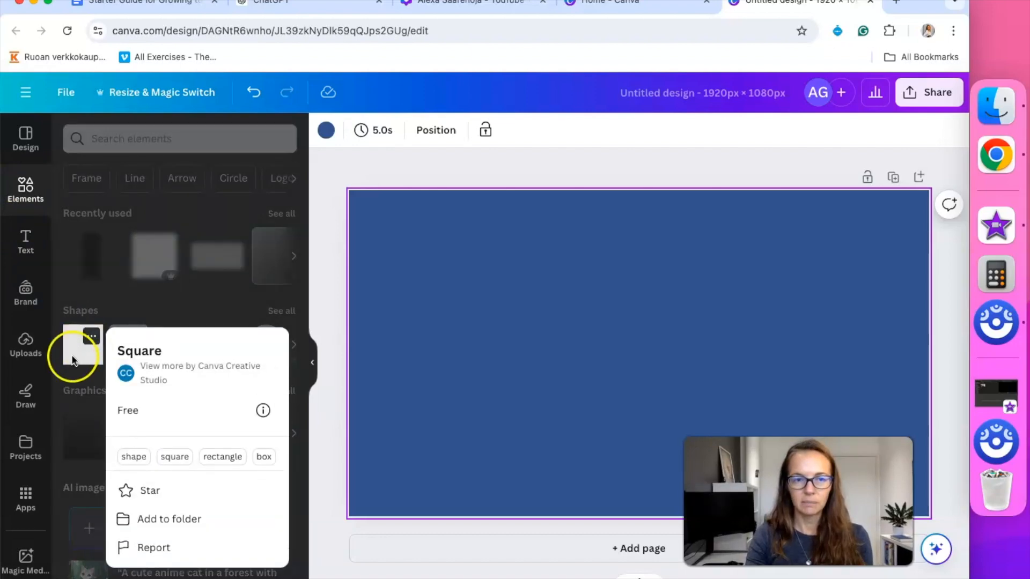
{"action": "left_click", "coordinate": [73, 359]}
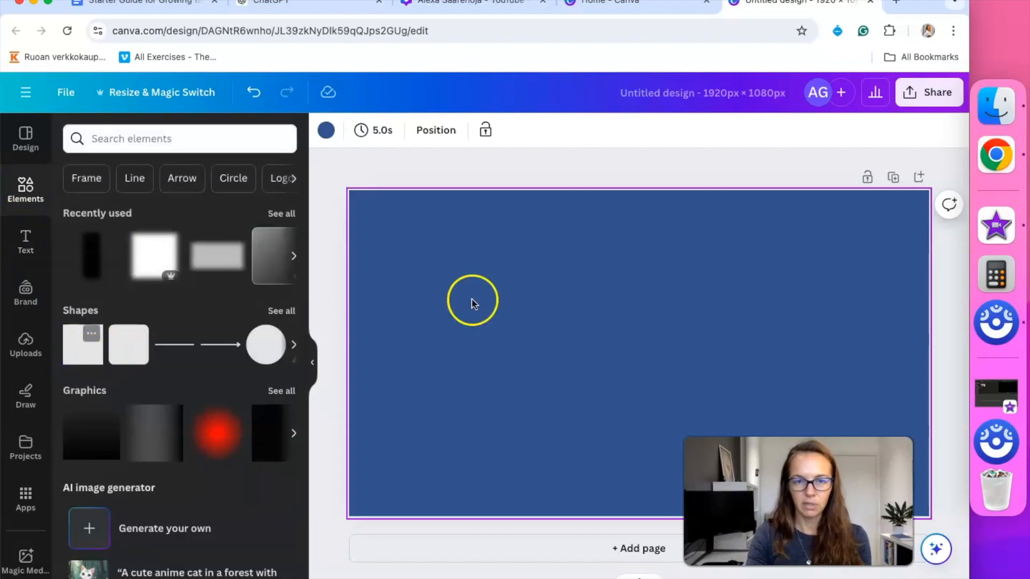
{"action": "left_click", "coordinate": [83, 344]}
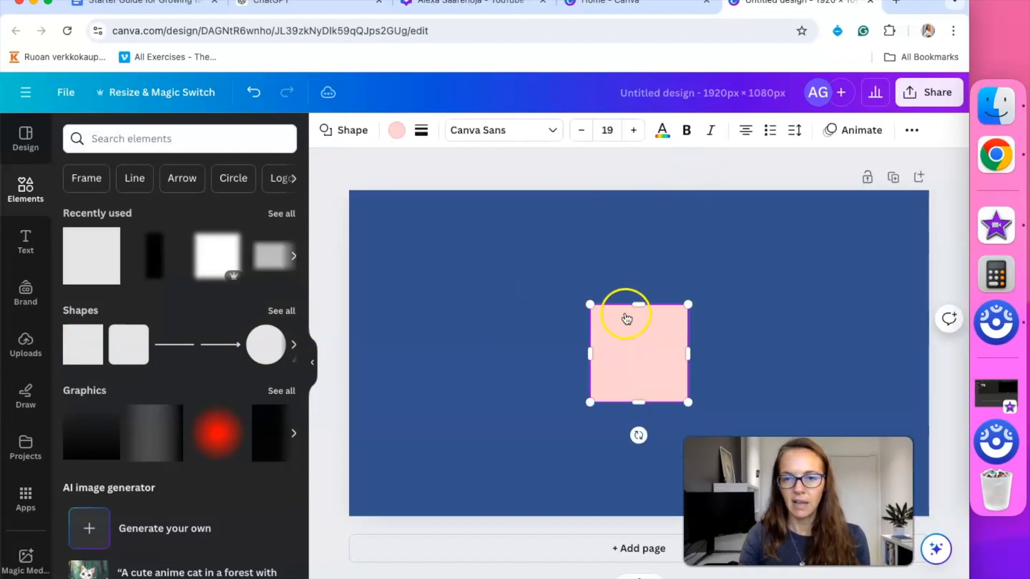
{"action": "left_click_drag", "start_coordinate": [638, 297], "coordinate": [640, 186]}
{"action": "left_click_drag", "start_coordinate": [634, 410], "coordinate": [632, 517]}
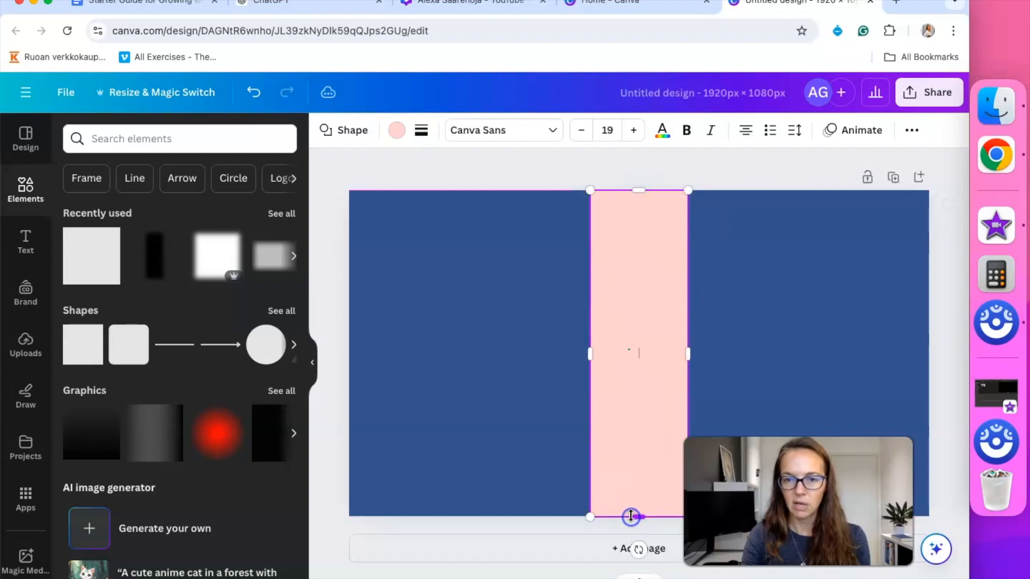
{"action": "left_click_drag", "start_coordinate": [590, 354], "coordinate": [526, 353]}
{"action": "left_click_drag", "start_coordinate": [692, 354], "coordinate": [771, 357]}
{"action": "left_click", "coordinate": [795, 170]}
{"action": "left_click_drag", "start_coordinate": [744, 218], "coordinate": [660, 326]}
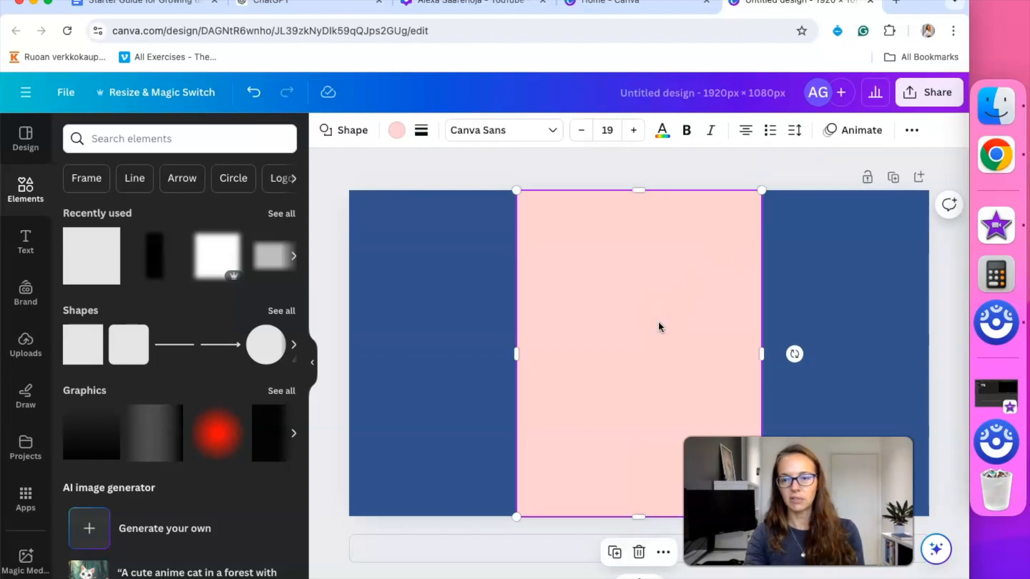
{"action": "key", "text": "Delete"}
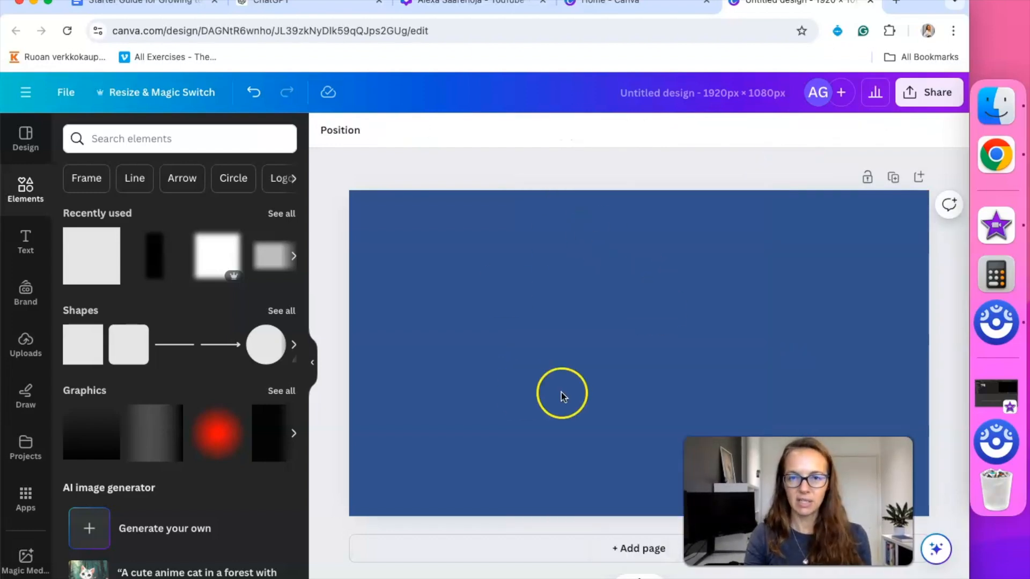
After checking the example intro, apply a cyan-to-dark-blue gradient background to the page
{"action": "left_click", "coordinate": [494, 7]}
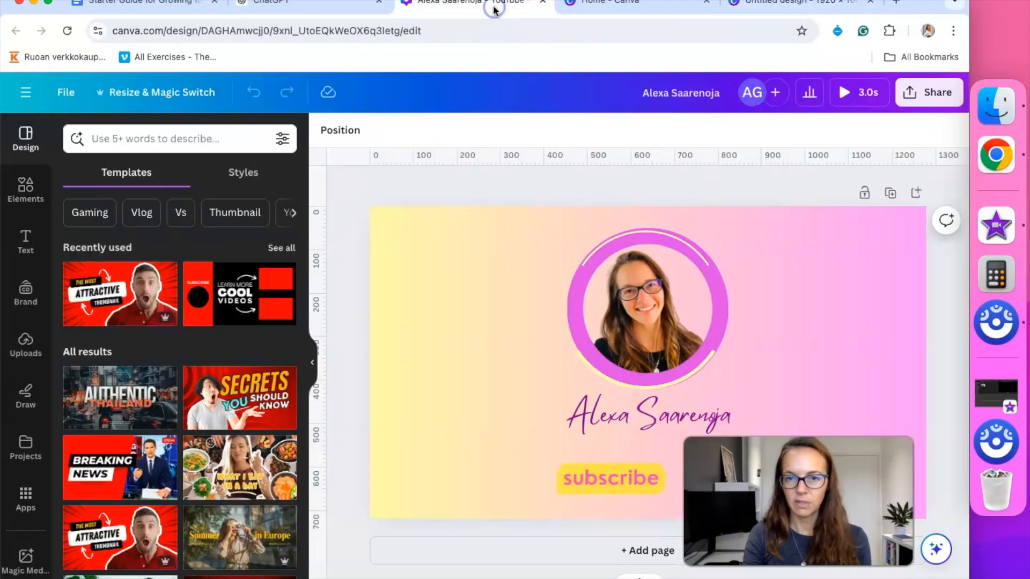
{"action": "left_click", "coordinate": [782, 5]}
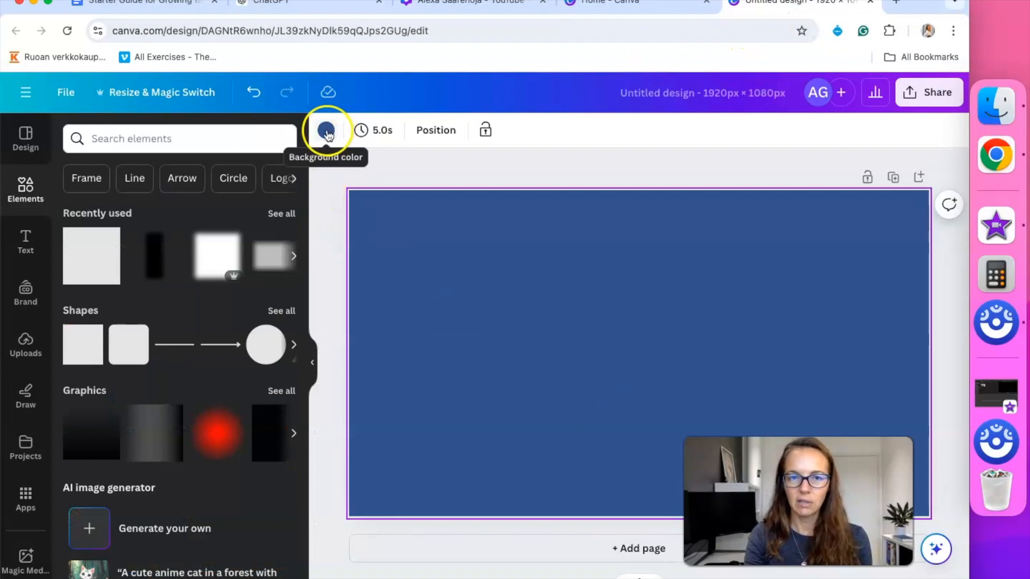
{"action": "left_click", "coordinate": [327, 131]}
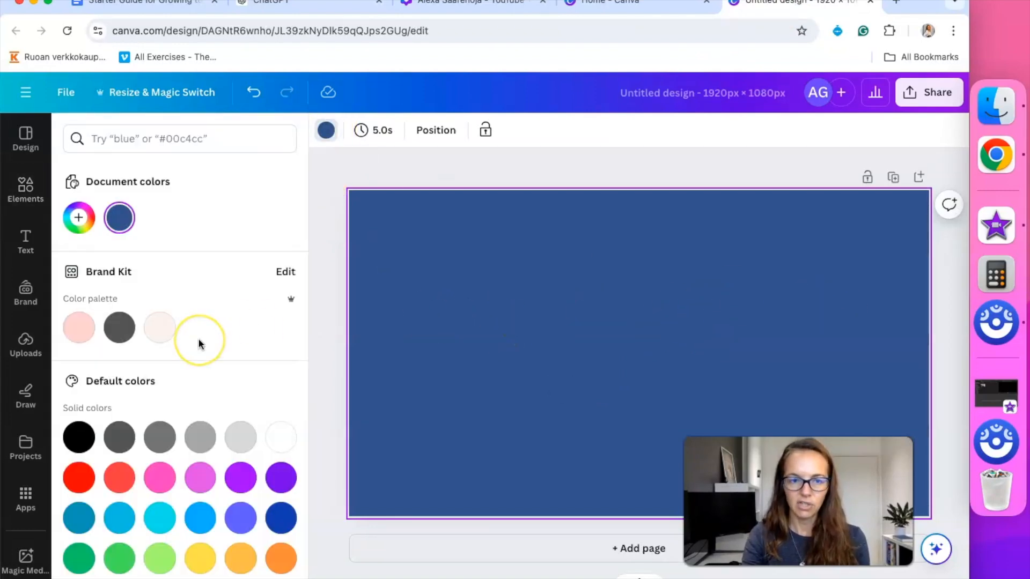
{"action": "scroll", "coordinate": [200, 343], "scroll_direction": "down", "scroll_amount": 3}
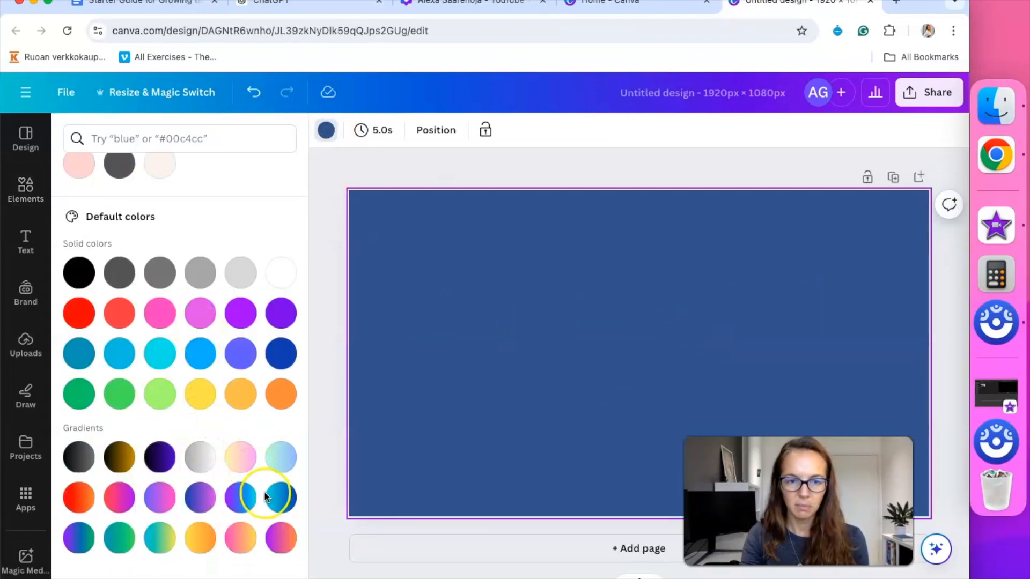
{"action": "left_click", "coordinate": [236, 500]}
{"action": "left_click", "coordinate": [283, 499]}
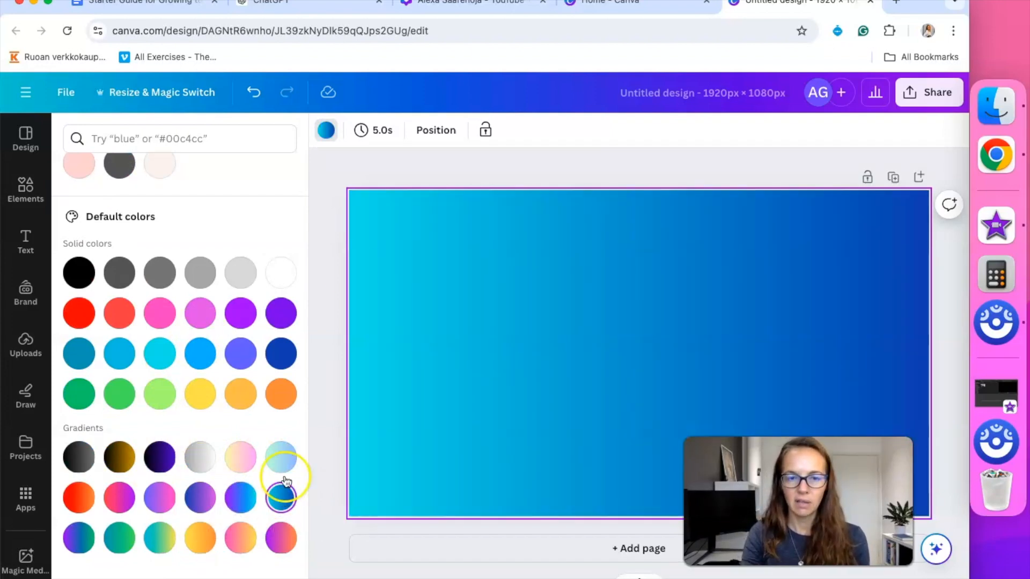
Edit the gradient stops to a bright cyan and a brighter blue
{"action": "left_click", "coordinate": [326, 130]}
{"action": "left_click", "coordinate": [120, 217]}
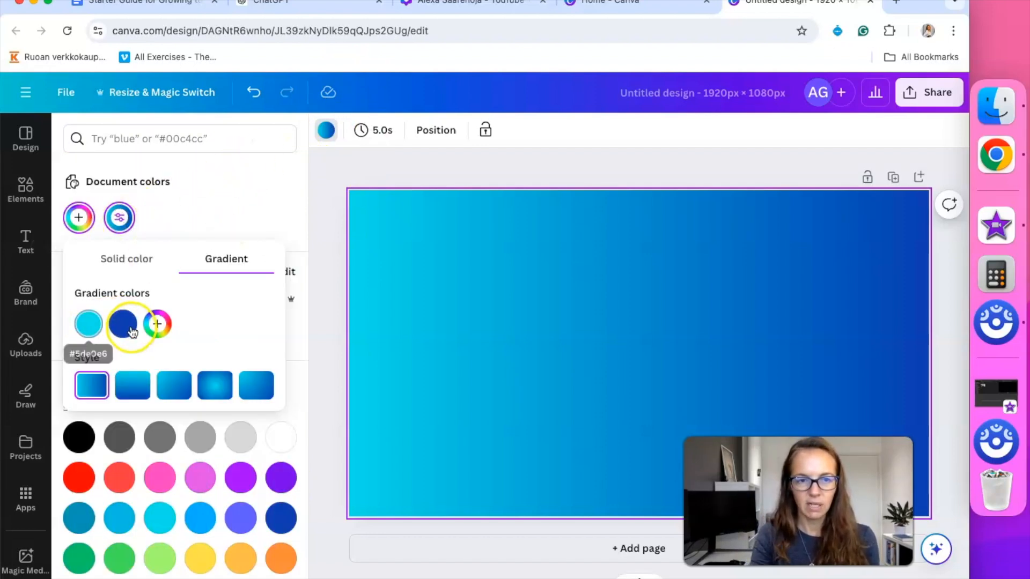
{"action": "left_click", "coordinate": [91, 327]}
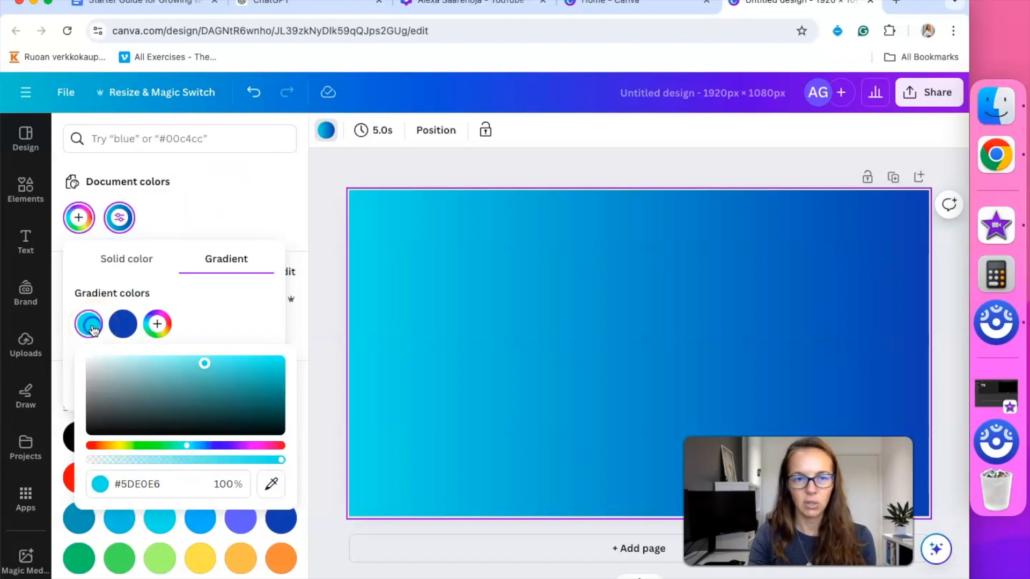
{"action": "left_click", "coordinate": [206, 363]}
{"action": "left_click_drag", "start_coordinate": [205, 364], "coordinate": [227, 400]}
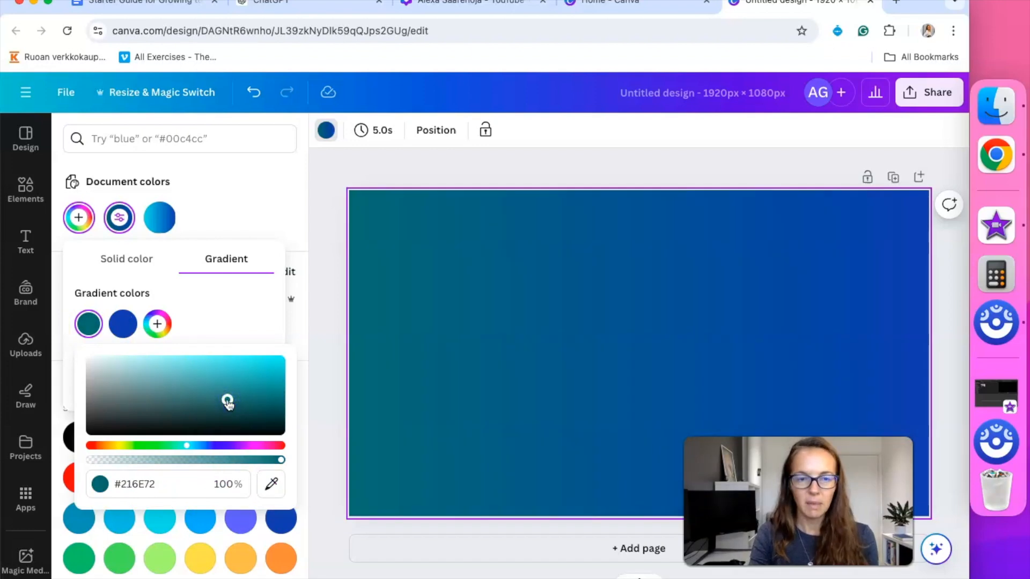
{"action": "left_click_drag", "start_coordinate": [227, 400], "coordinate": [226, 357]}
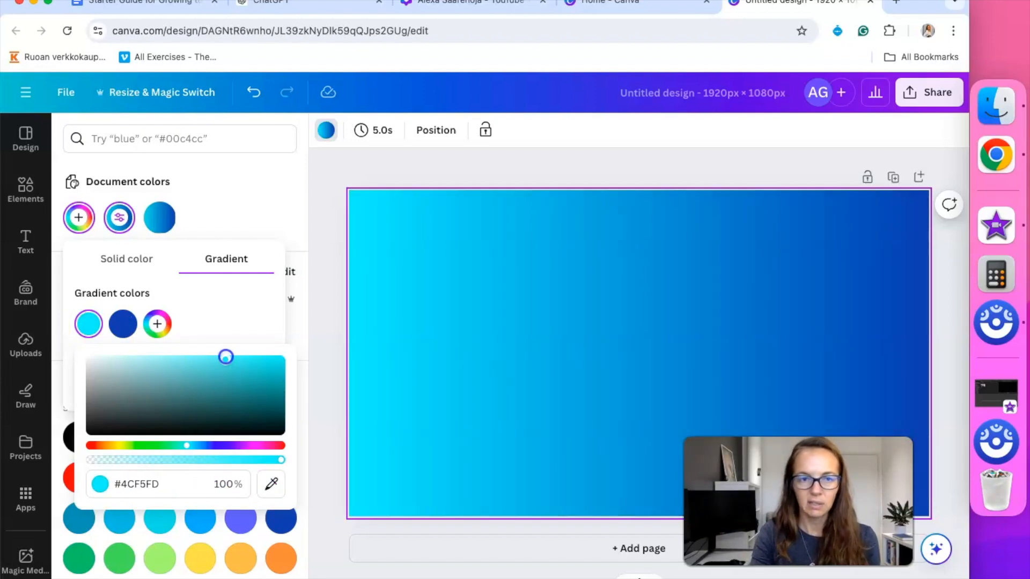
{"action": "left_click", "coordinate": [125, 328]}
{"action": "left_click", "coordinate": [126, 330]}
{"action": "left_click", "coordinate": [128, 332]}
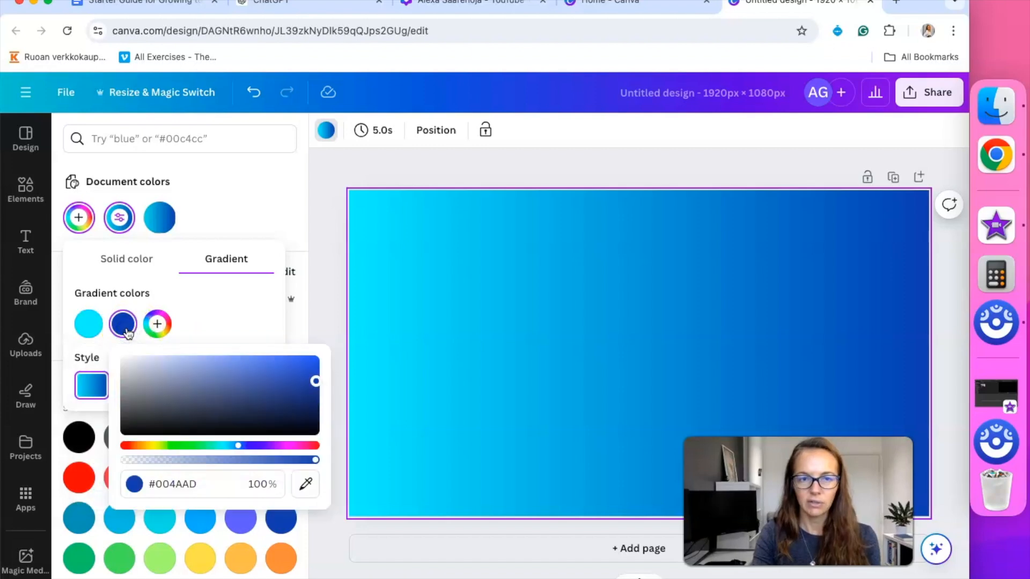
{"action": "left_click_drag", "start_coordinate": [315, 381], "coordinate": [287, 361]}
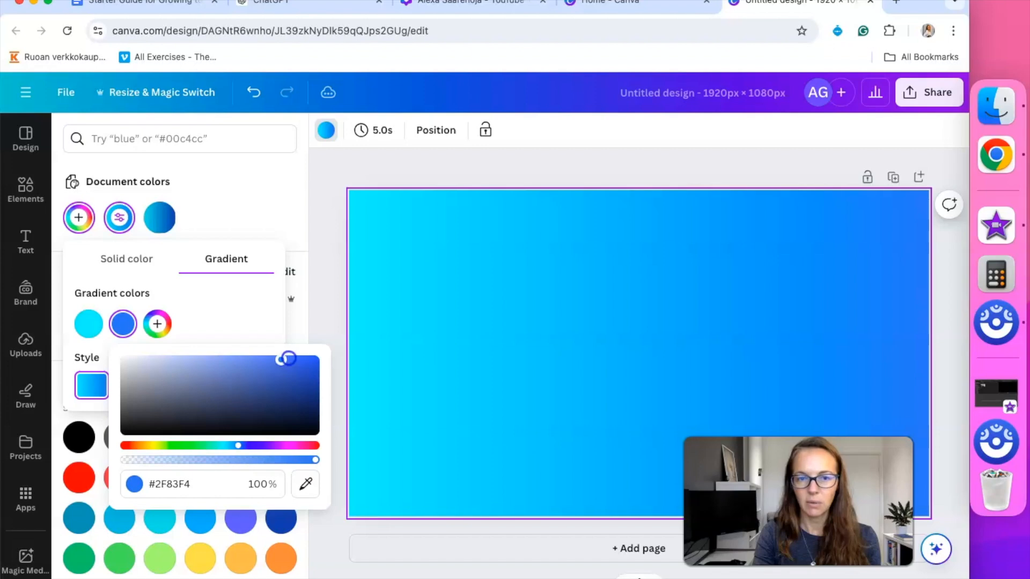
{"action": "left_click", "coordinate": [223, 310]}
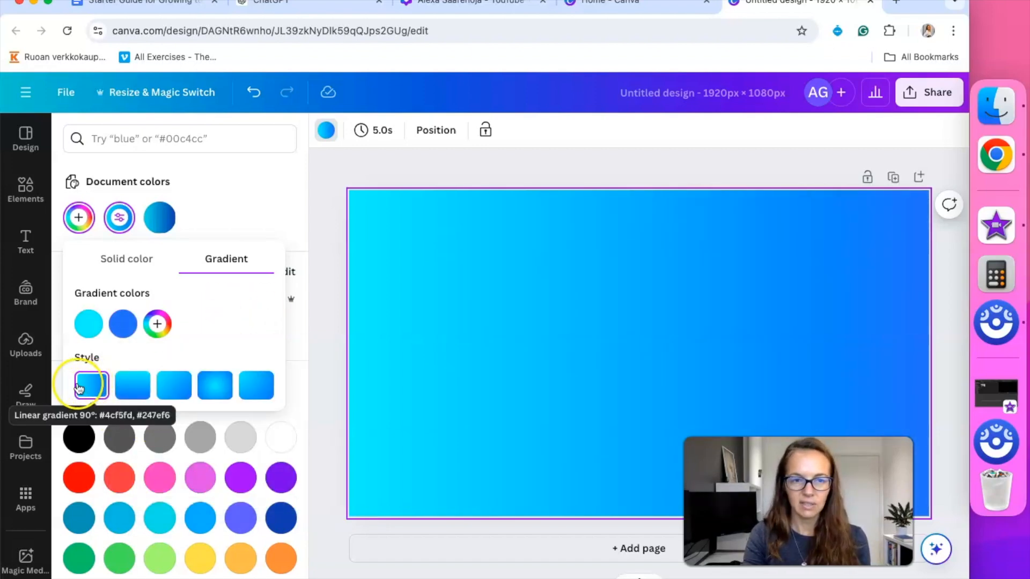
Try vertical and diagonal styles, settle on a radial gradient, then view the pink banner design
{"action": "left_click", "coordinate": [132, 394]}
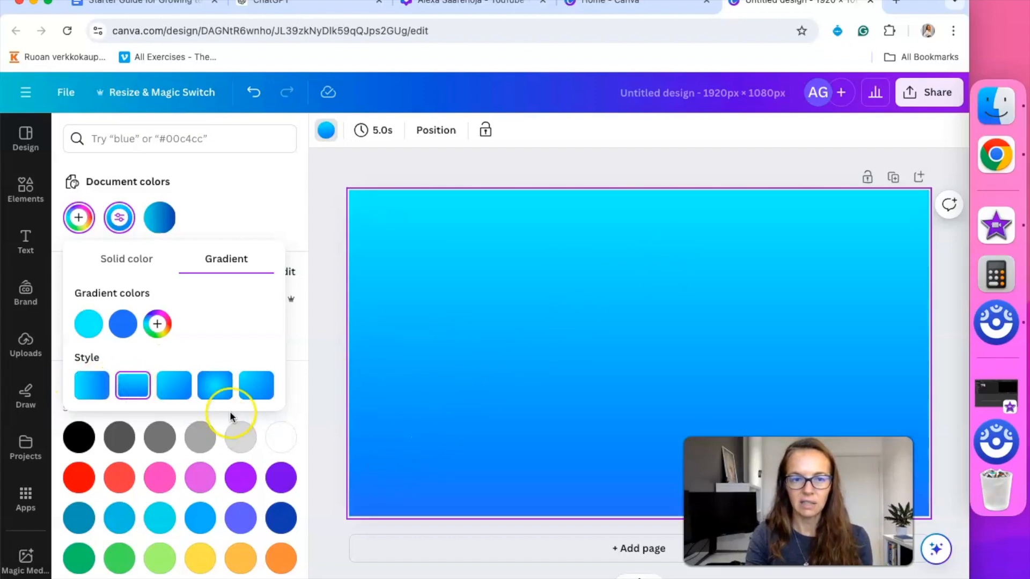
{"action": "left_click", "coordinate": [222, 390]}
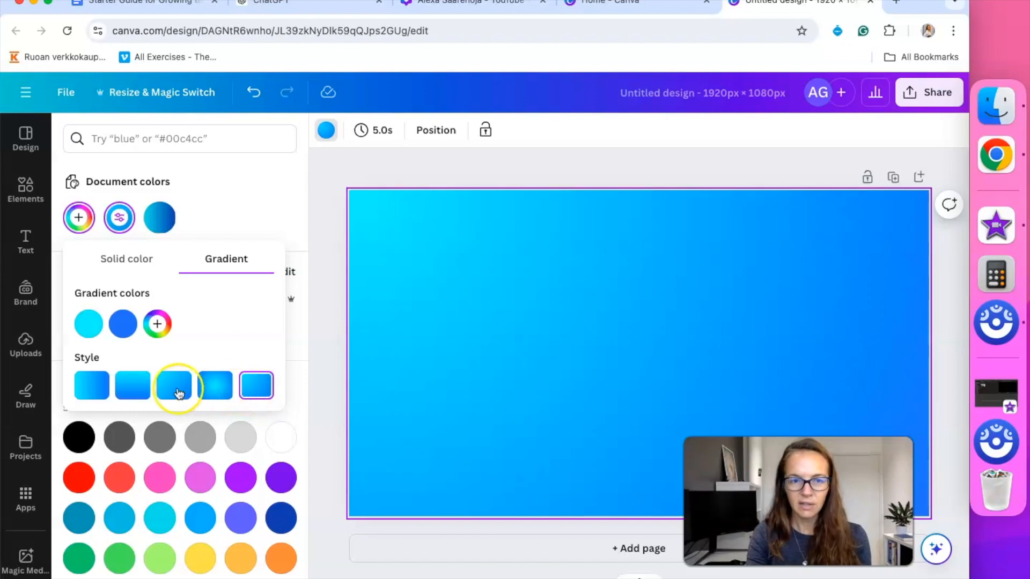
{"action": "left_click", "coordinate": [174, 392]}
{"action": "left_click", "coordinate": [214, 383]}
{"action": "left_click", "coordinate": [535, 168]}
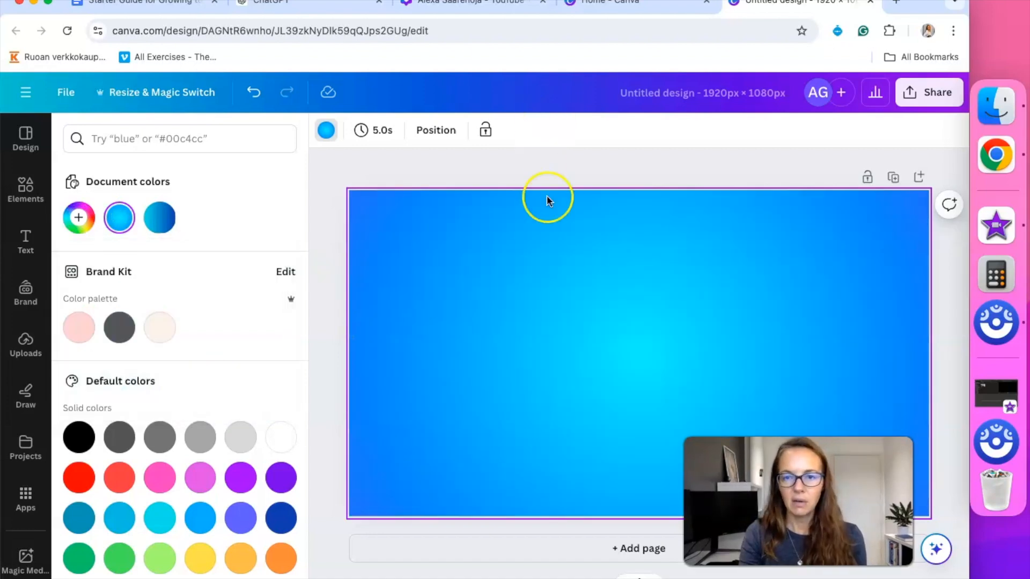
{"action": "left_click", "coordinate": [491, 6]}
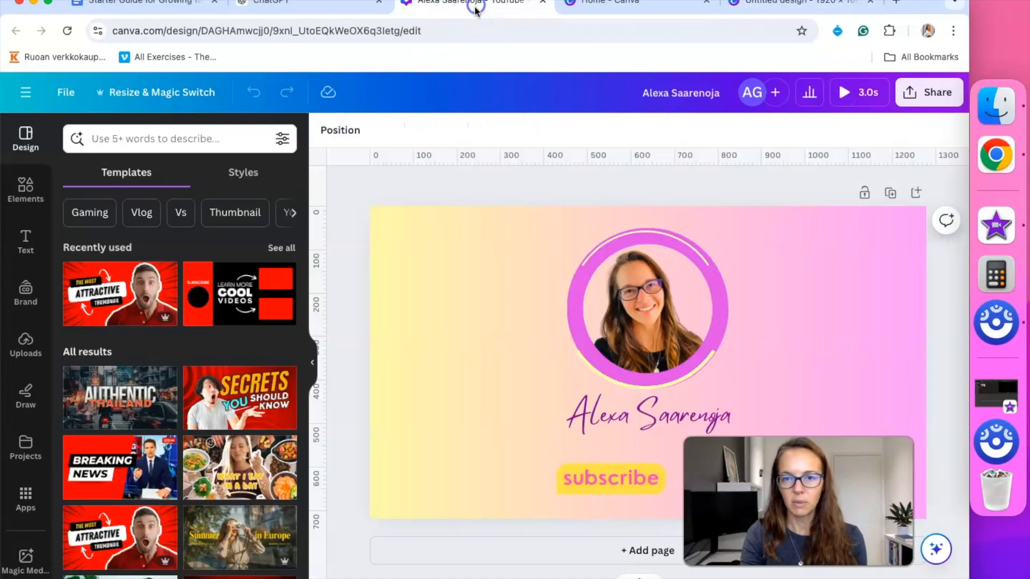
Add a circle frame from Elements' Frame options, centred horizontally in the upper middle of the page
{"action": "left_click", "coordinate": [758, 8]}
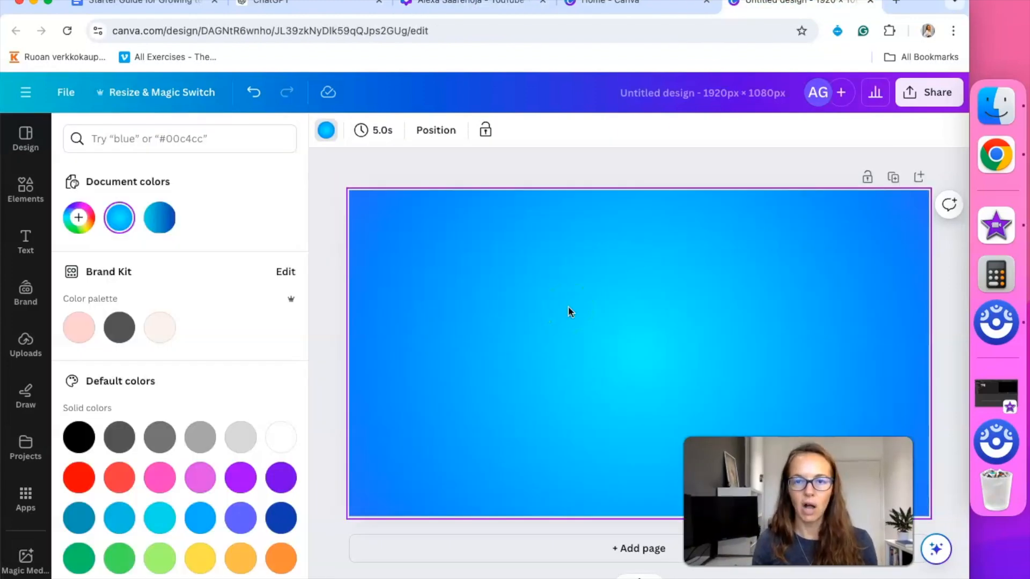
{"action": "left_click", "coordinate": [28, 191]}
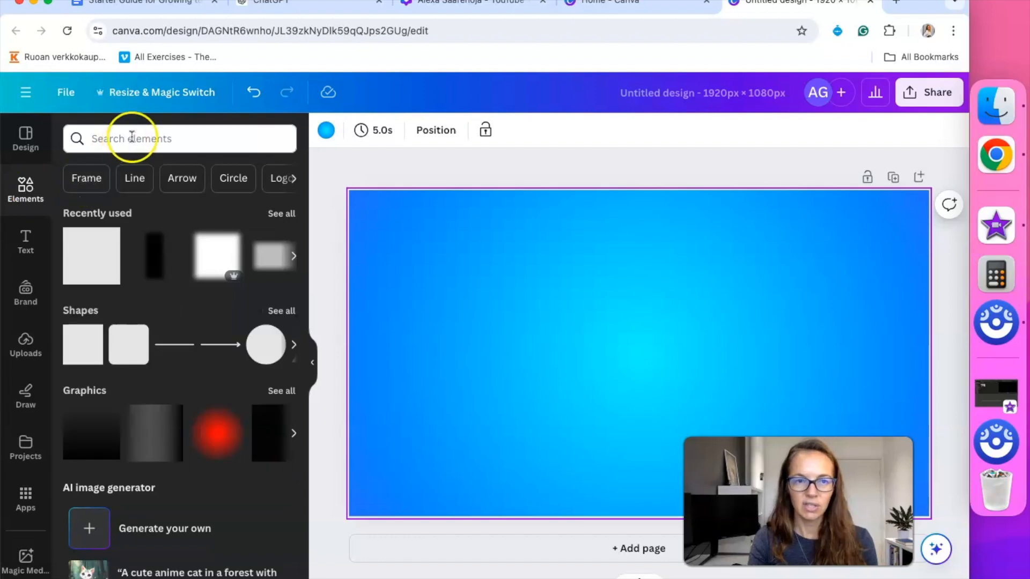
{"action": "left_click", "coordinate": [83, 178]}
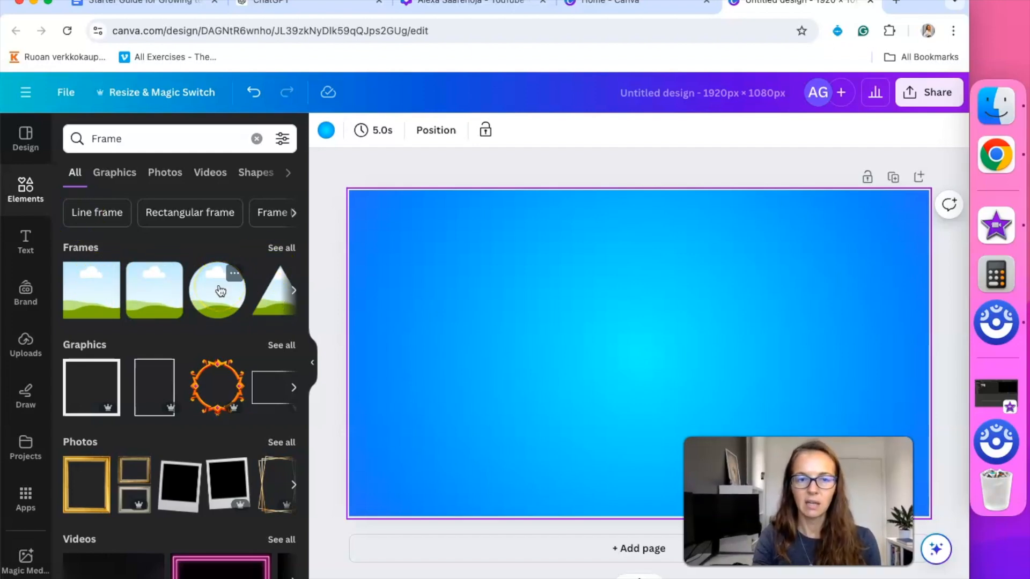
{"action": "left_click_drag", "start_coordinate": [220, 289], "coordinate": [490, 290]}
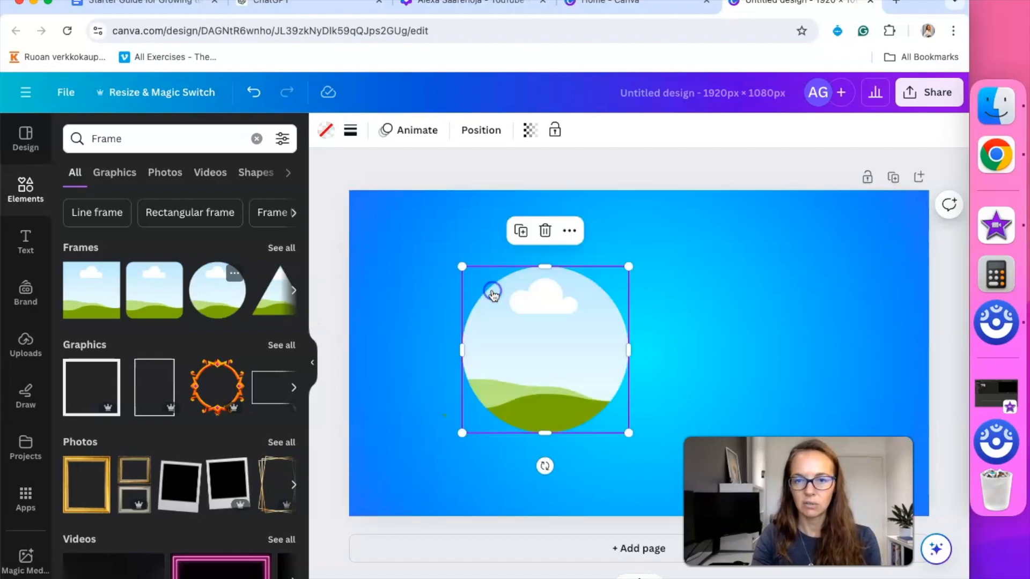
{"action": "left_click_drag", "start_coordinate": [540, 320], "coordinate": [652, 310]}
{"action": "left_click_drag", "start_coordinate": [655, 331], "coordinate": [650, 329]}
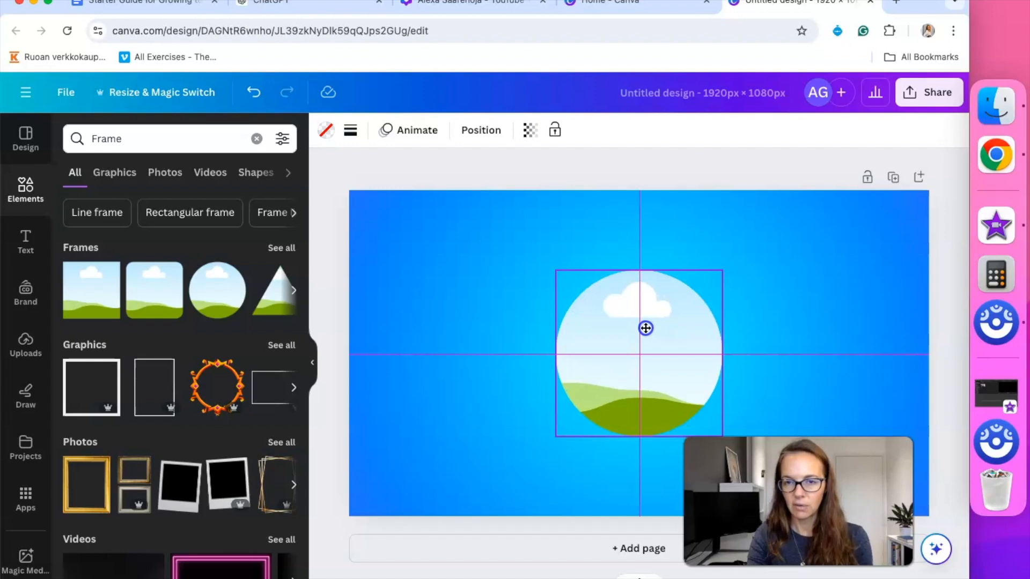
{"action": "left_click_drag", "start_coordinate": [645, 328], "coordinate": [644, 294]}
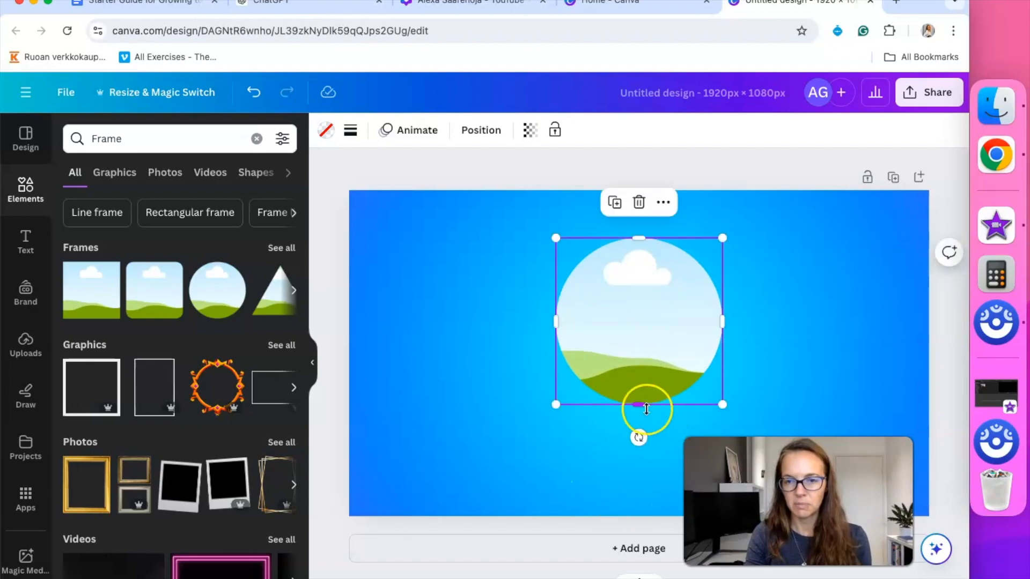
{"action": "left_click_drag", "start_coordinate": [645, 363], "coordinate": [646, 356]}
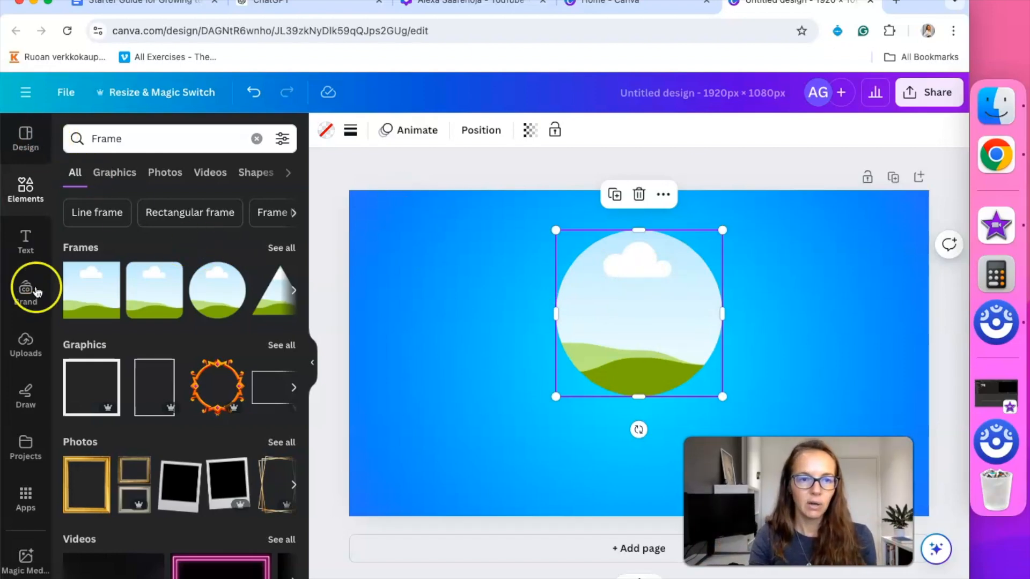
Drag an uploaded portrait of a smiling woman from Uploads into the circle frame
{"action": "left_click", "coordinate": [25, 355]}
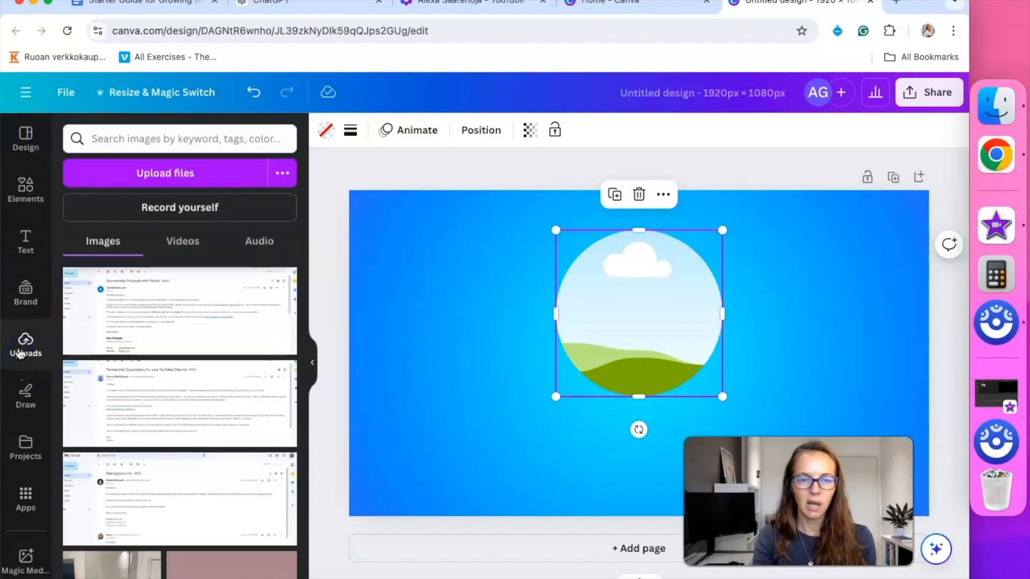
{"action": "scroll", "coordinate": [225, 395], "scroll_direction": "down", "scroll_amount": 15}
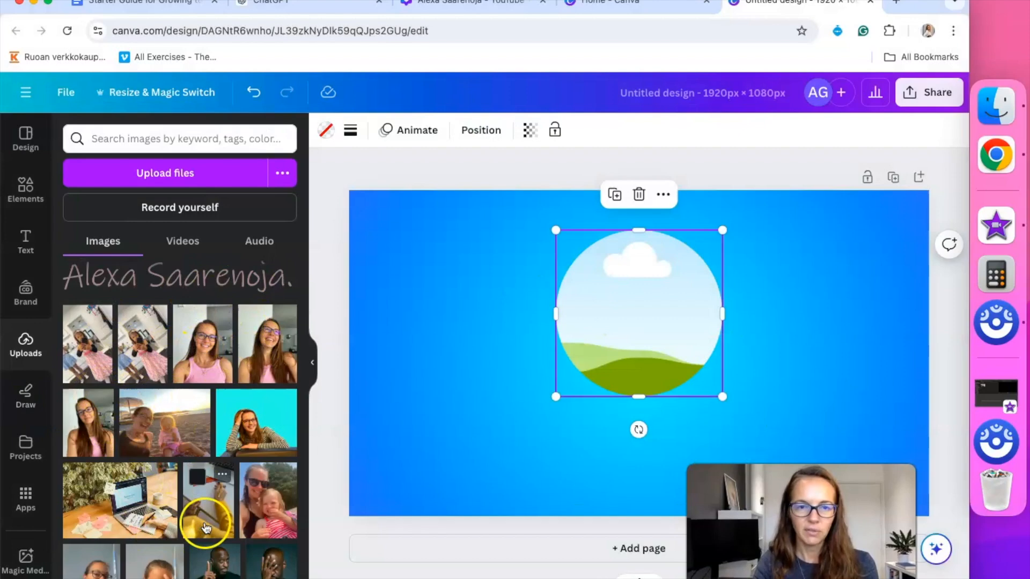
{"action": "left_click_drag", "start_coordinate": [207, 348], "coordinate": [561, 289]}
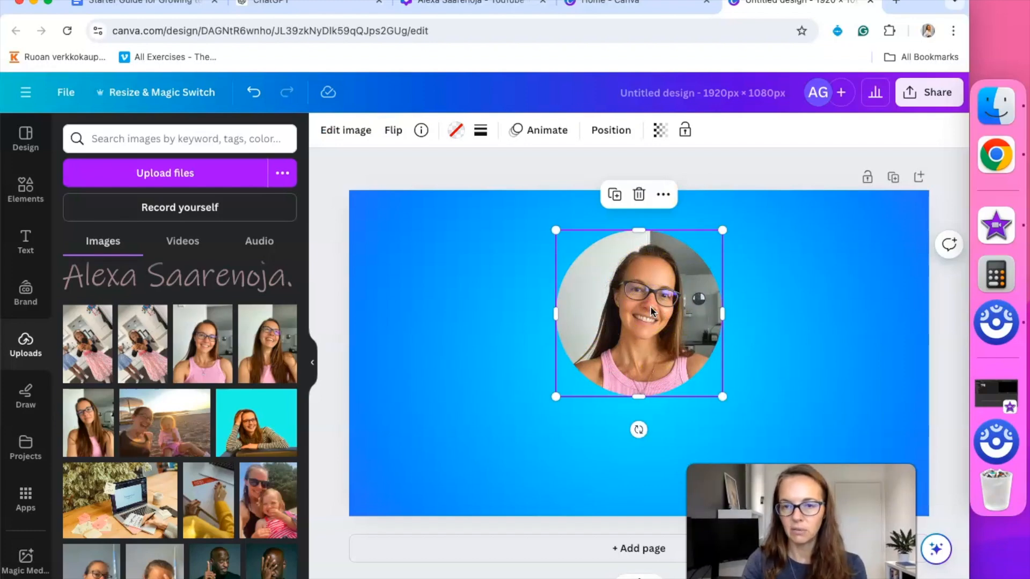
Crop inside the frame to move the portrait so her face is centred in the circle
{"action": "double_click", "coordinate": [684, 361]}
{"action": "left_click_drag", "start_coordinate": [648, 359], "coordinate": [654, 317]}
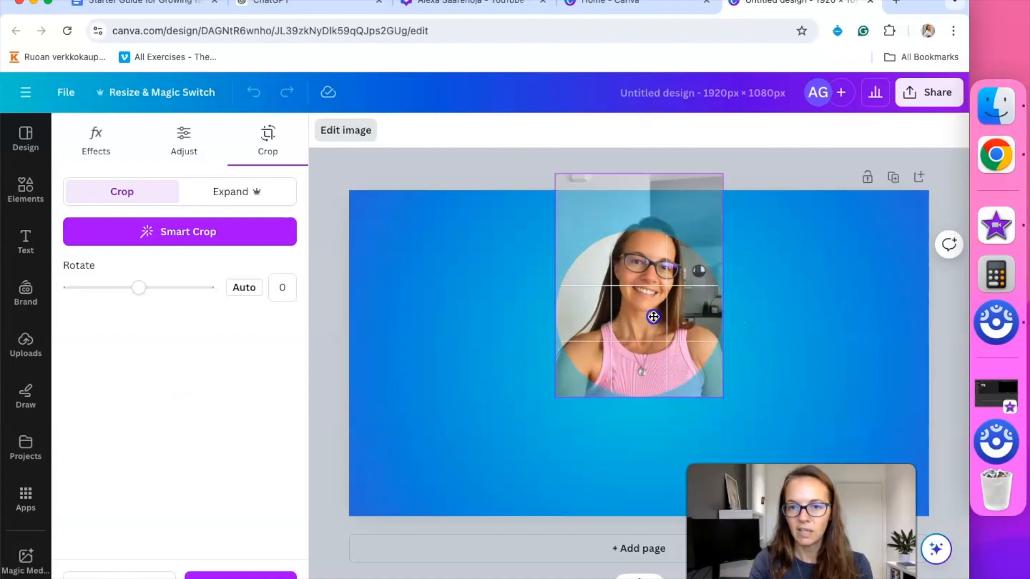
{"action": "left_click_drag", "start_coordinate": [654, 269], "coordinate": [653, 362]}
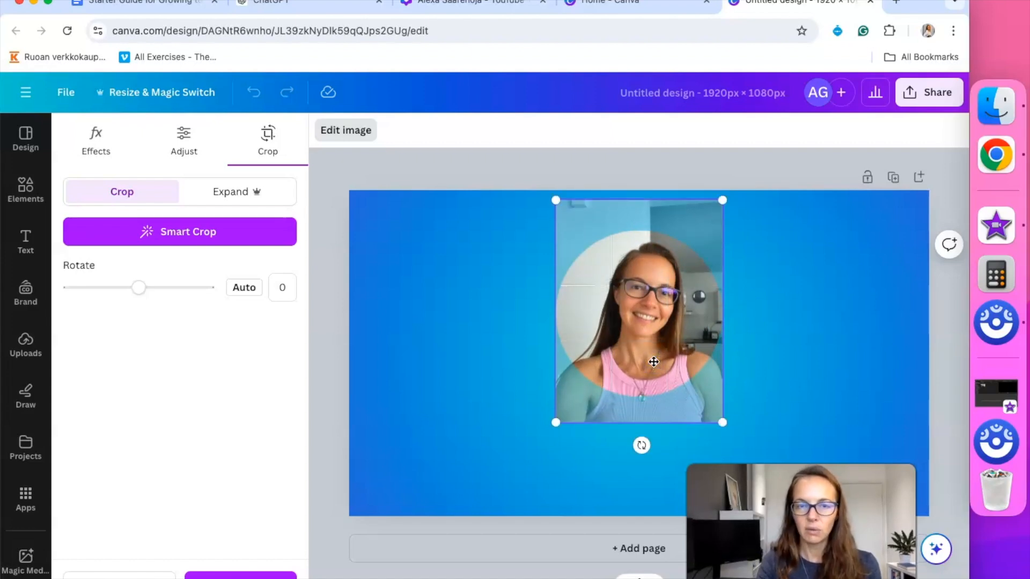
{"action": "left_click", "coordinate": [352, 131]}
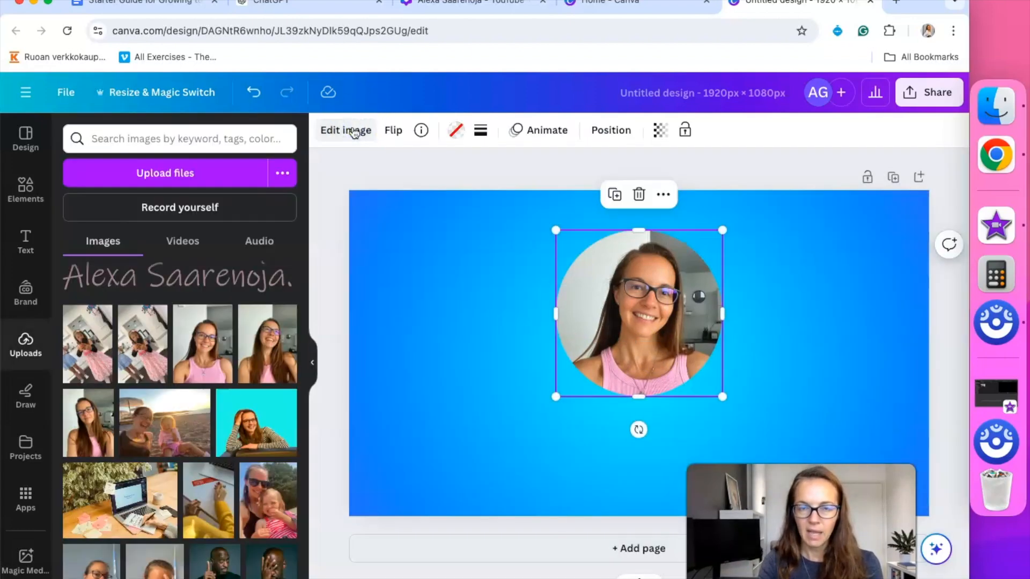
Remove the portrait's backdrop with Magic Studio's BG Remover and nudge the cut-out slightly right and down
{"action": "left_click", "coordinate": [354, 131]}
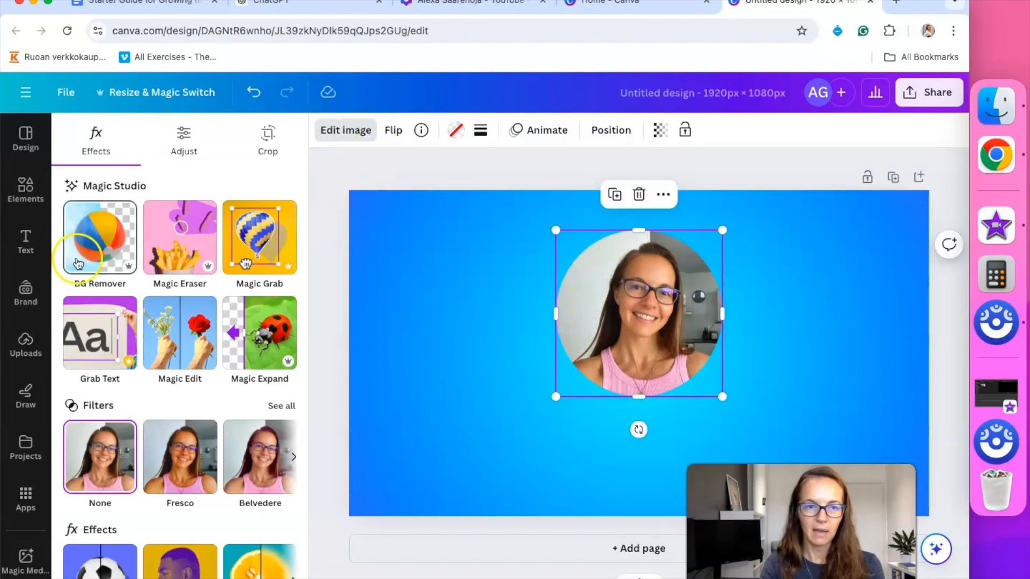
{"action": "left_click", "coordinate": [113, 240]}
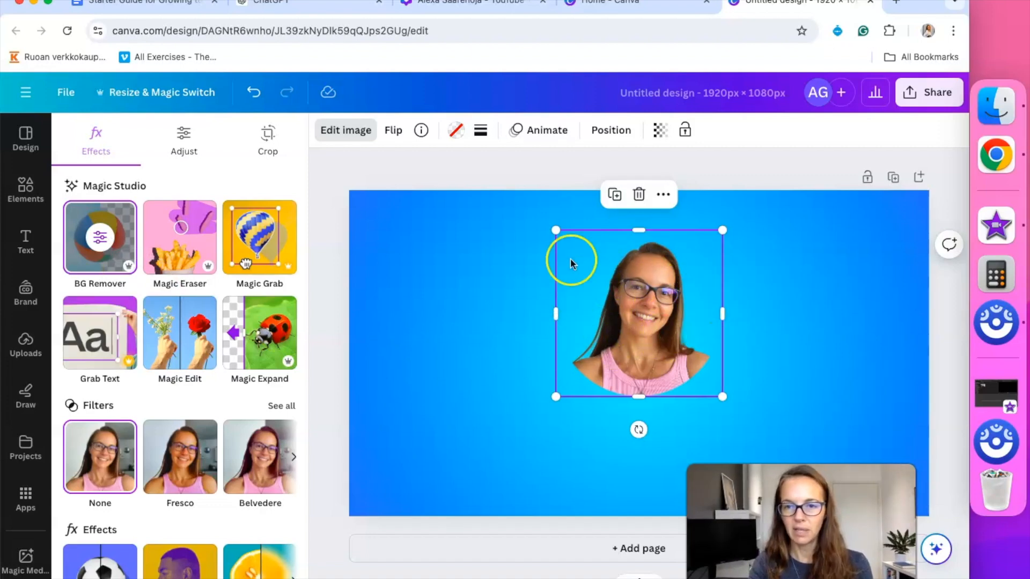
{"action": "left_click_drag", "start_coordinate": [626, 313], "coordinate": [650, 314]}
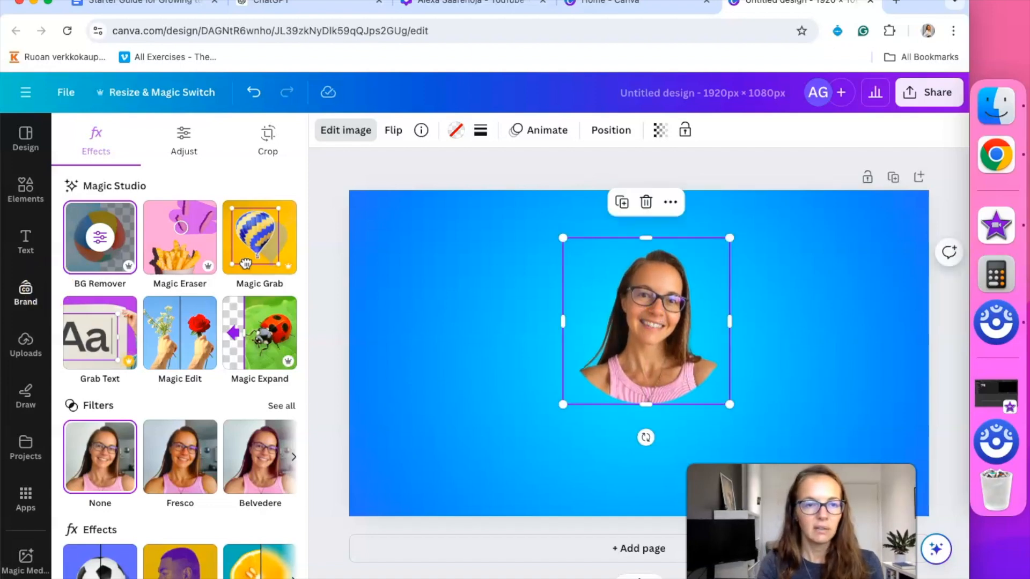
{"action": "left_click", "coordinate": [23, 187]}
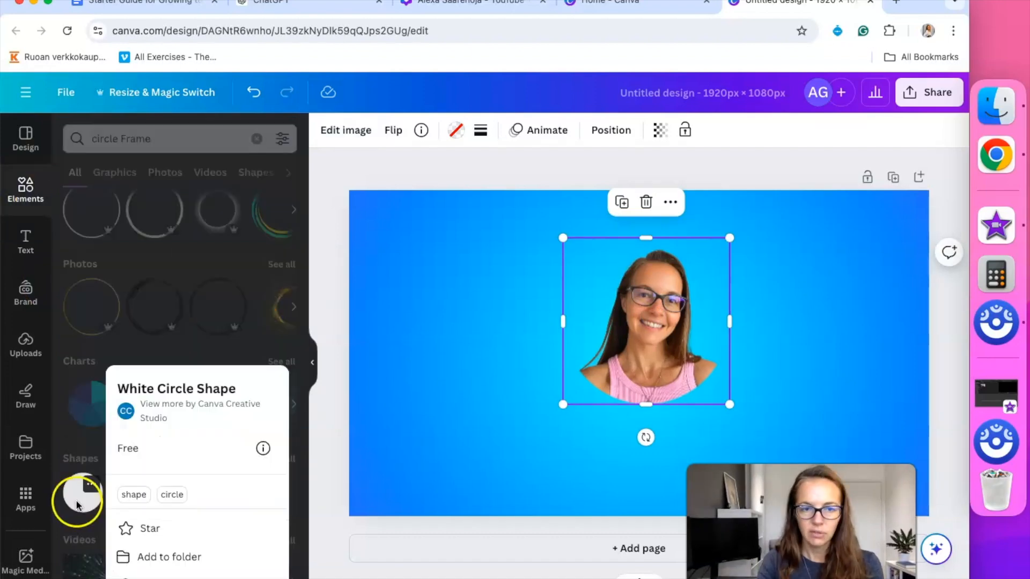
Add a plain circle shape and colour it the photo's pink
{"action": "left_click", "coordinate": [78, 501]}
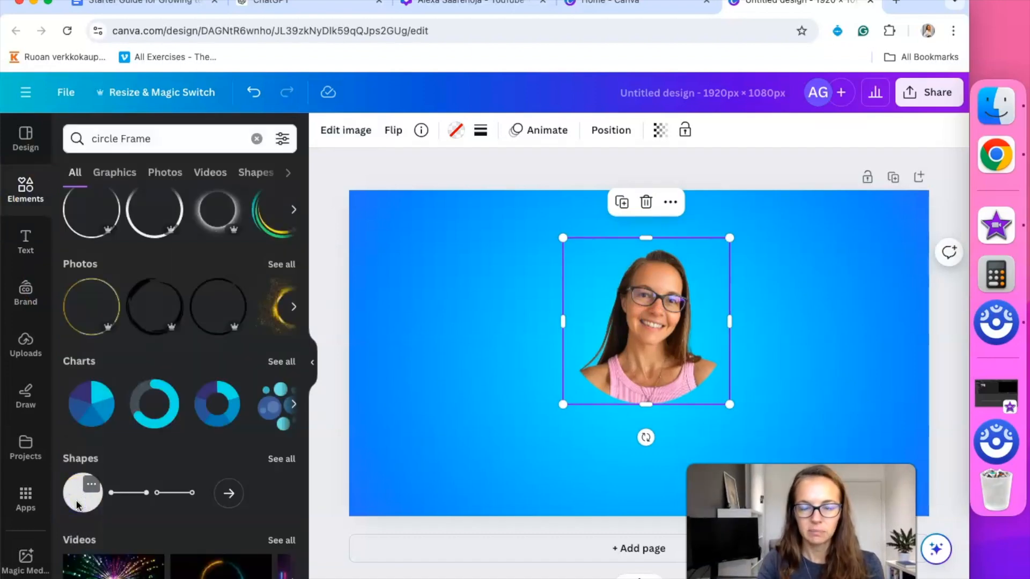
{"action": "left_click", "coordinate": [78, 505]}
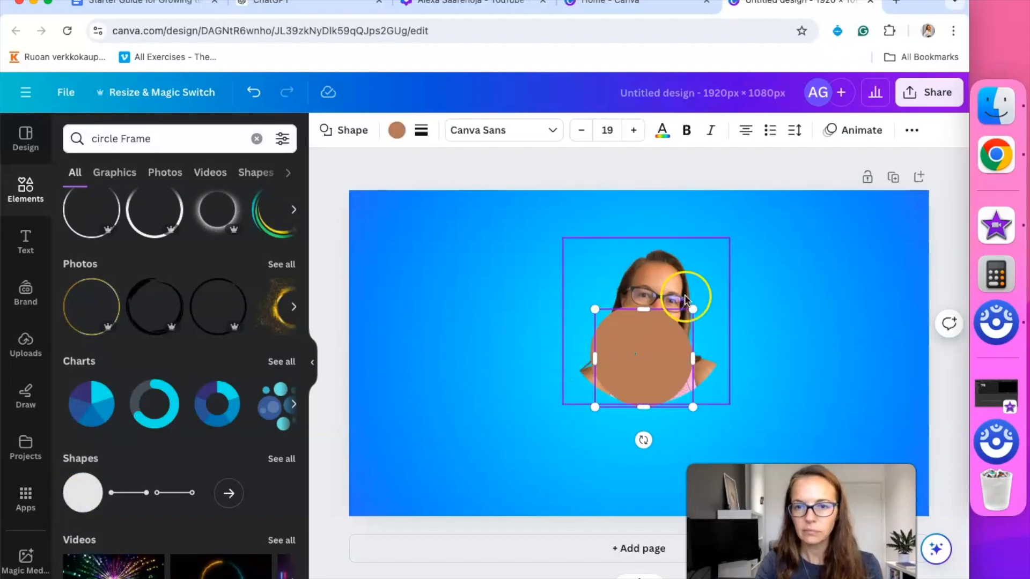
{"action": "left_click", "coordinate": [398, 127]}
{"action": "left_click", "coordinate": [159, 327]}
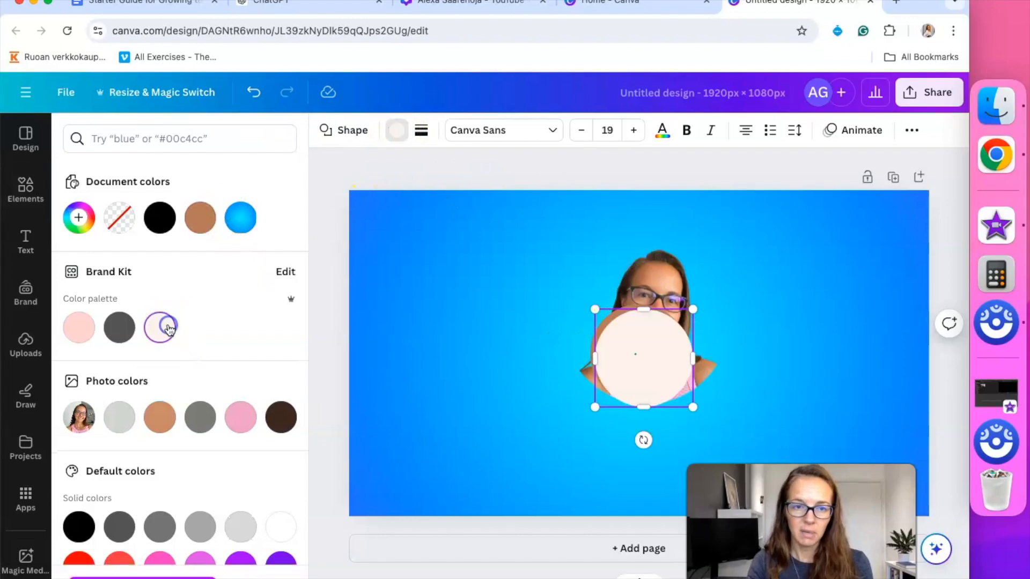
{"action": "left_click", "coordinate": [240, 417]}
Move the pink circle over the portrait and enlarge it to about 551 × 551 px
{"action": "left_click", "coordinate": [584, 328]}
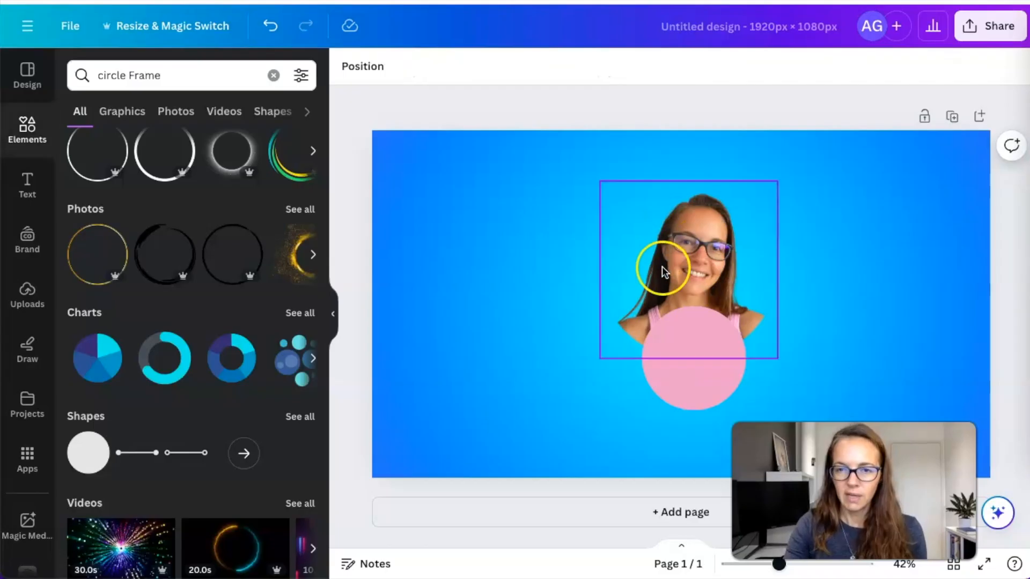
{"action": "left_click_drag", "start_coordinate": [690, 345], "coordinate": [685, 291]}
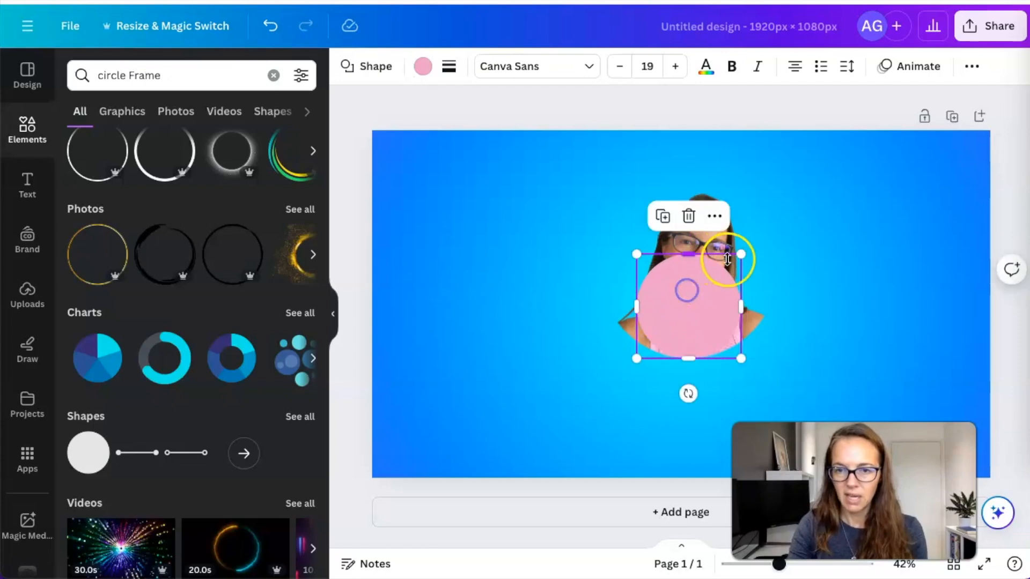
{"action": "left_click_drag", "start_coordinate": [741, 254], "coordinate": [788, 163]}
{"action": "left_click_drag", "start_coordinate": [735, 239], "coordinate": [706, 242]}
{"action": "left_click_drag", "start_coordinate": [771, 184], "coordinate": [777, 180]}
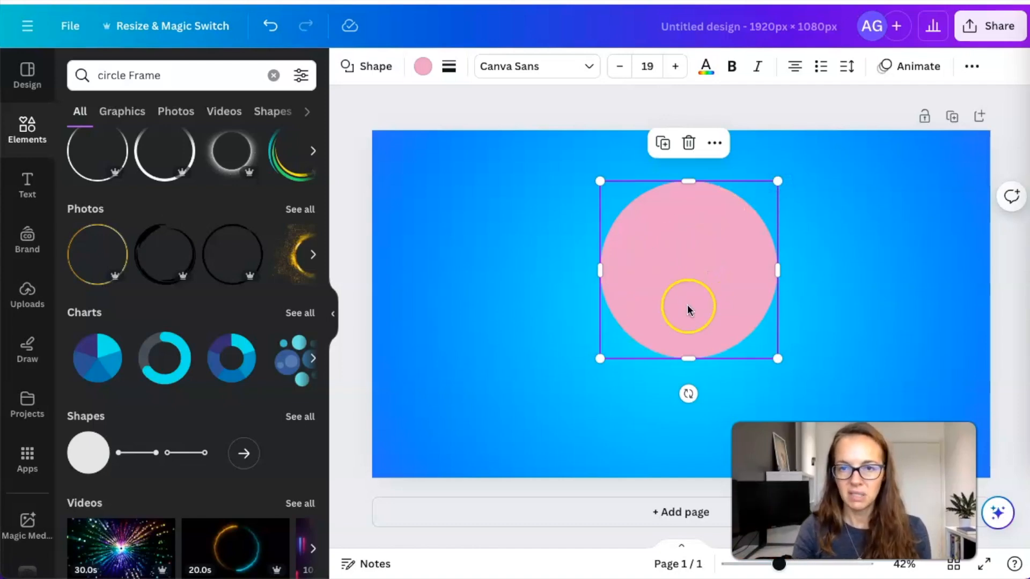
{"action": "left_click", "coordinate": [972, 67]}
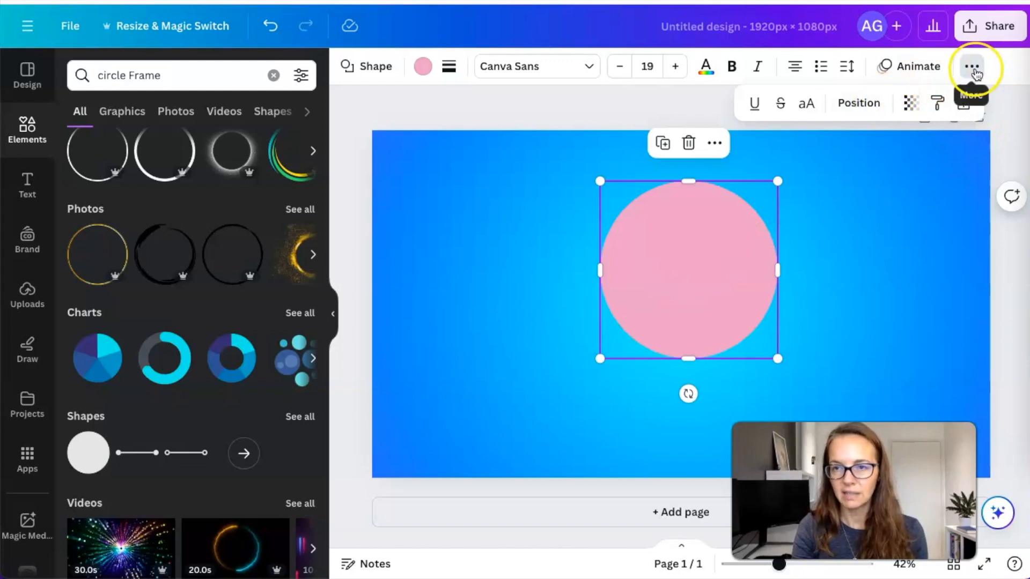
Use Position > Arrange > To back to place the pink circle behind the cut-out portrait
{"action": "left_click", "coordinate": [855, 107]}
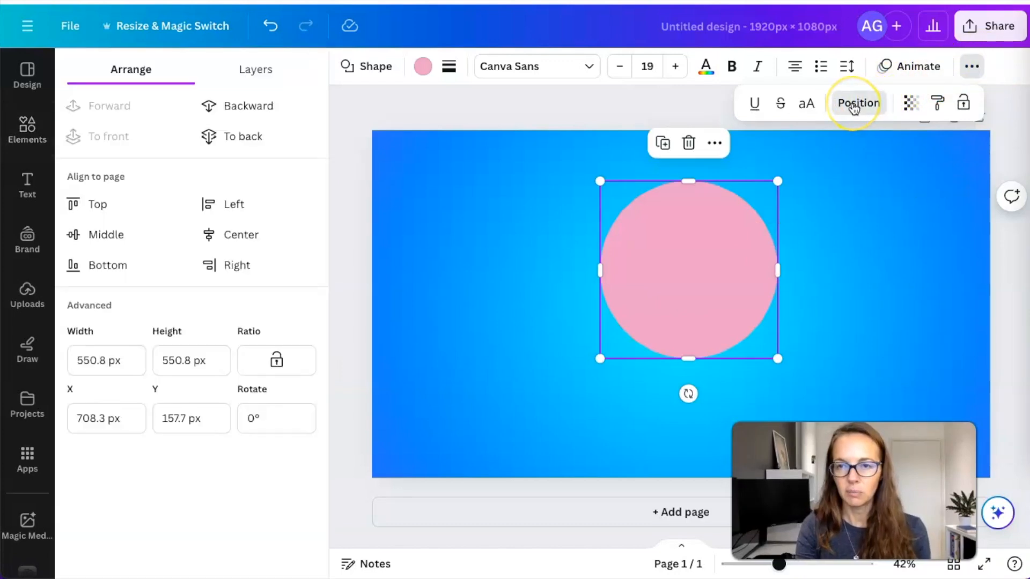
{"action": "left_click", "coordinate": [263, 108]}
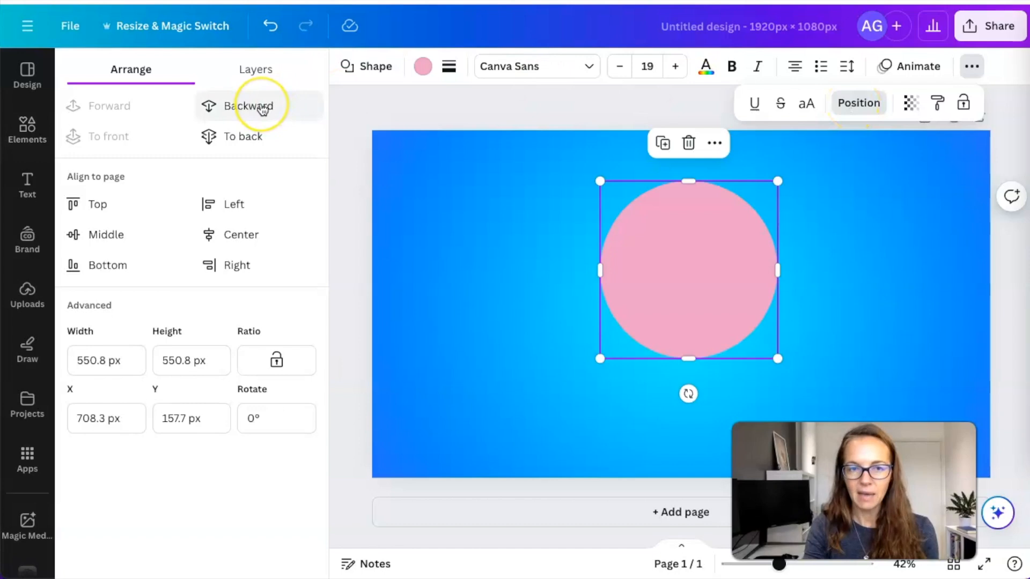
{"action": "left_click", "coordinate": [246, 141]}
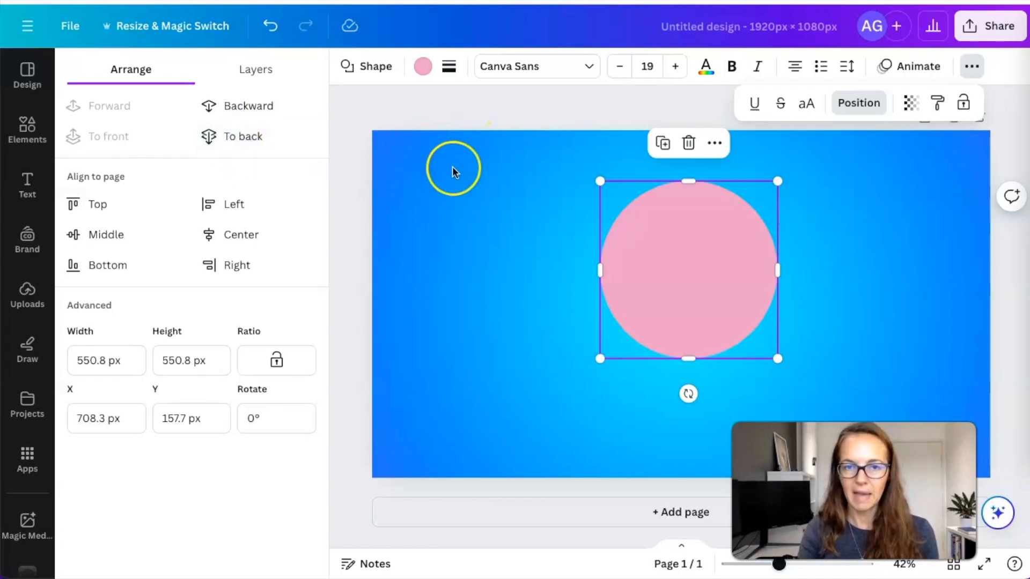
{"action": "left_click", "coordinate": [251, 140]}
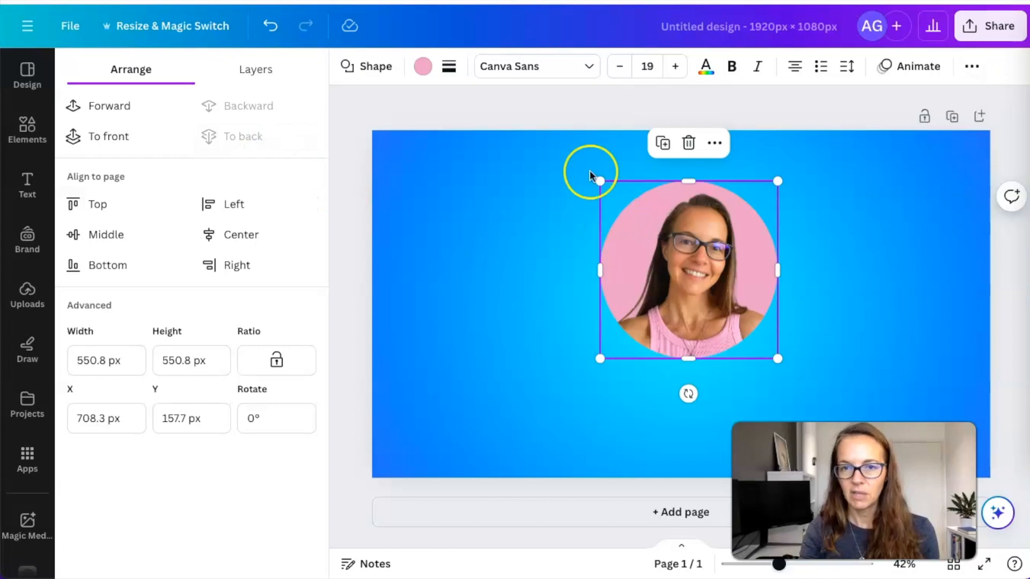
{"action": "left_click", "coordinate": [546, 107]}
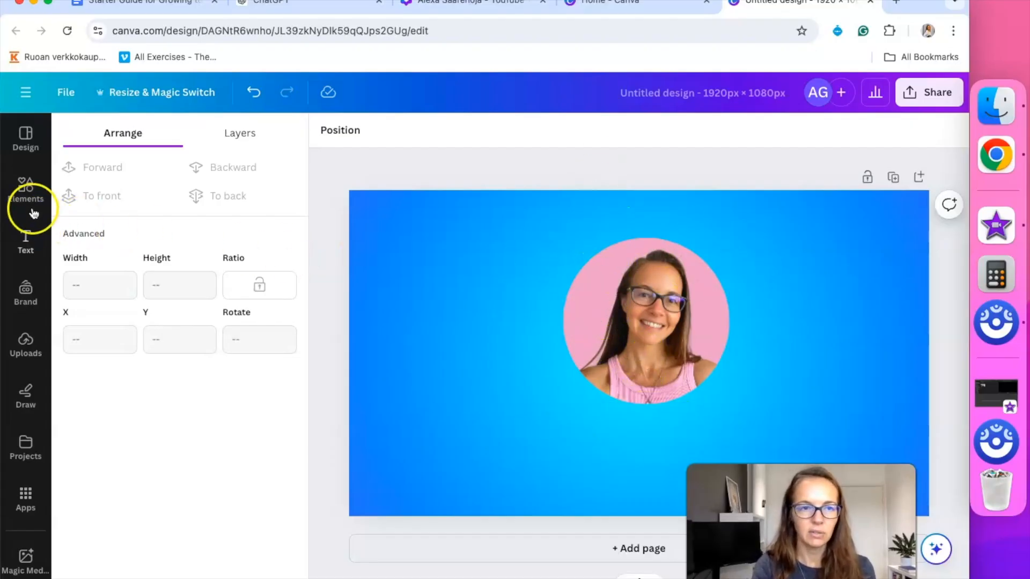
Search Elements for 'circle outline animated' graphics
{"action": "left_click", "coordinate": [25, 195]}
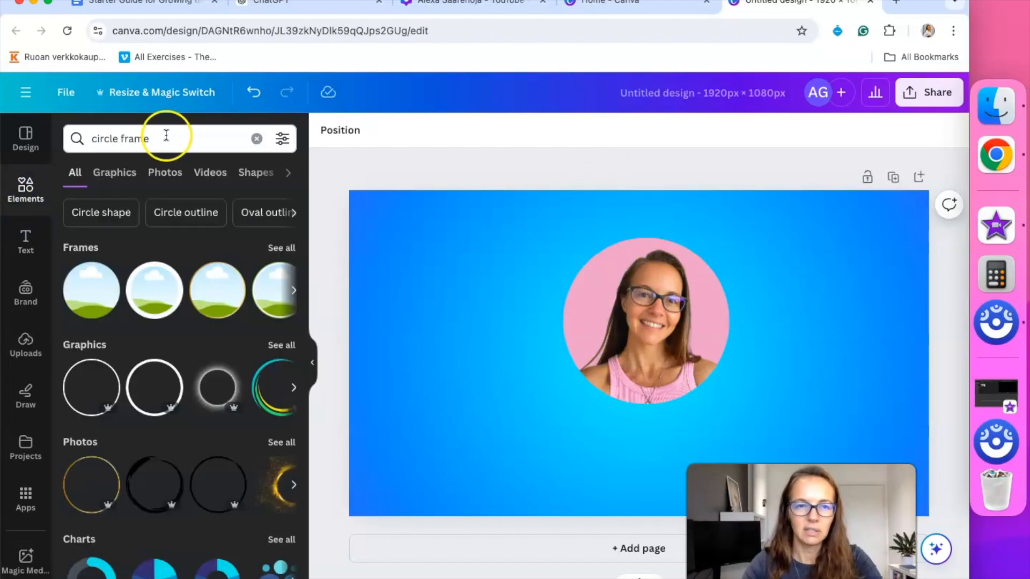
{"action": "left_click", "coordinate": [166, 135]}
{"action": "key", "text": "BackSpace"}
{"action": "key", "text": "BackSpace"}
{"action": "key", "text": "BackSpace"}
{"action": "key", "text": "BackSpace"}
{"action": "key", "text": "BackSpace"}
{"action": "type", "text": "ou"}
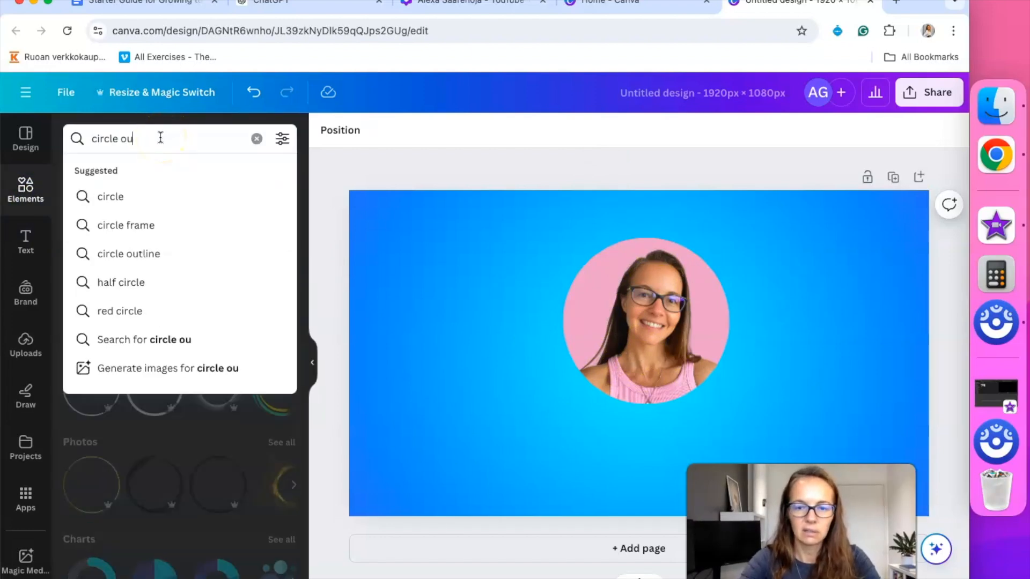
{"action": "type", "text": "tline n"}
{"action": "key", "text": "BackSpace"}
{"action": "type", "text": "ai"}
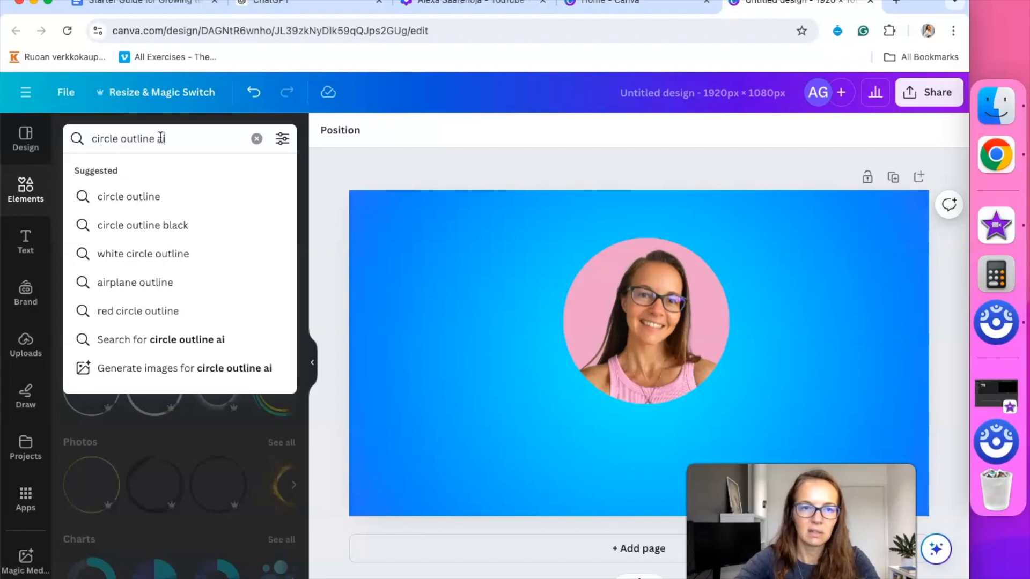
{"action": "key", "text": "BackSpace"}
{"action": "type", "text": "nimated"}
{"action": "key", "text": "Return"}
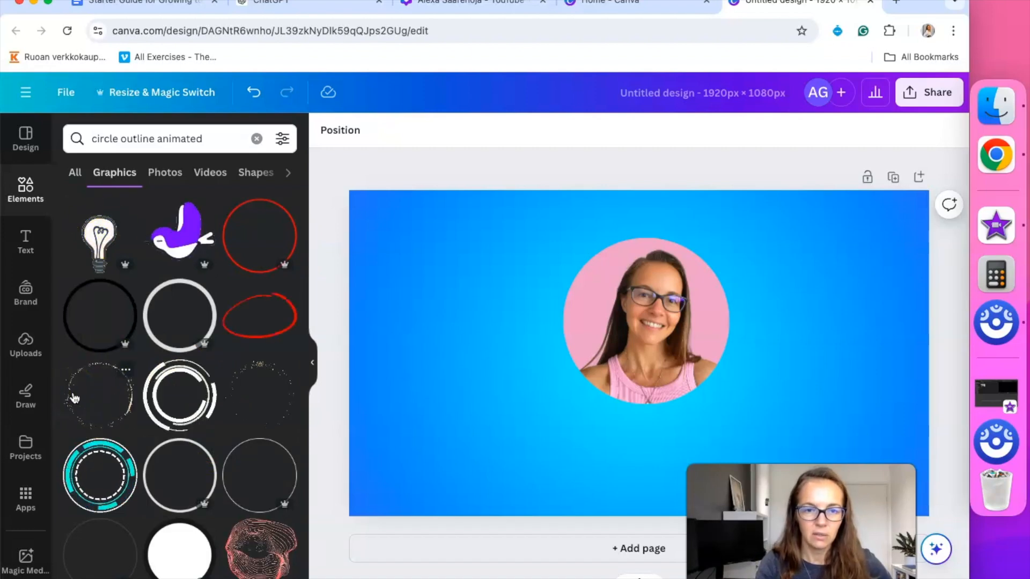
{"action": "scroll", "coordinate": [124, 280], "scroll_direction": "down", "scroll_amount": 3}
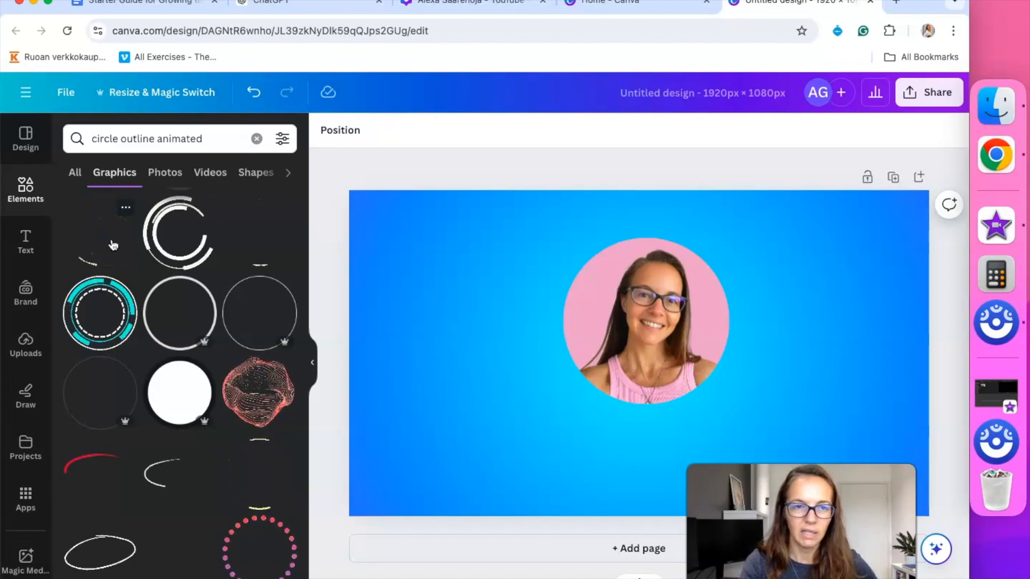
Add the sparkle circle graphic, shrink it and place it around the portrait
{"action": "left_click", "coordinate": [113, 245]}
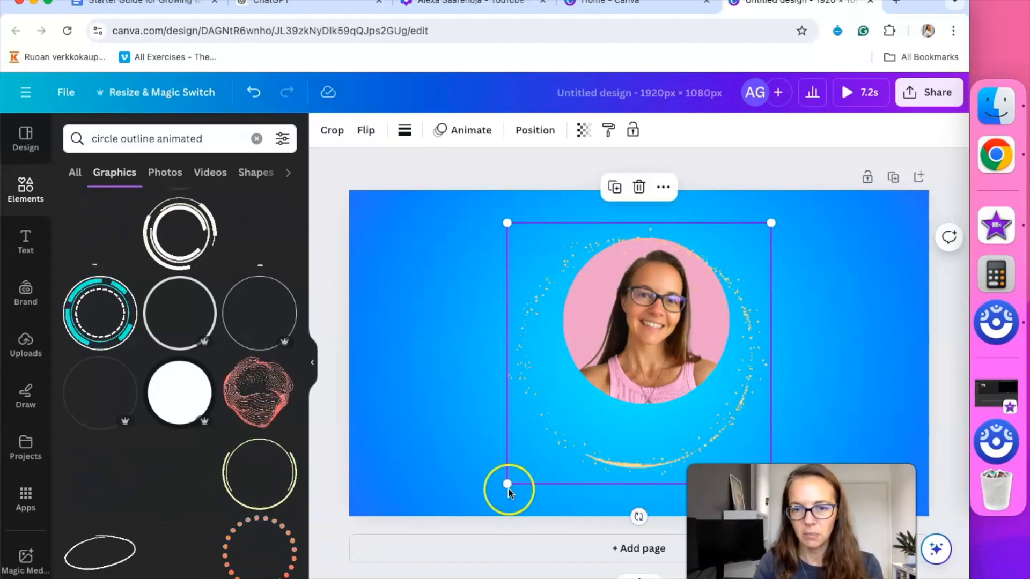
{"action": "left_click_drag", "start_coordinate": [508, 484], "coordinate": [560, 417]}
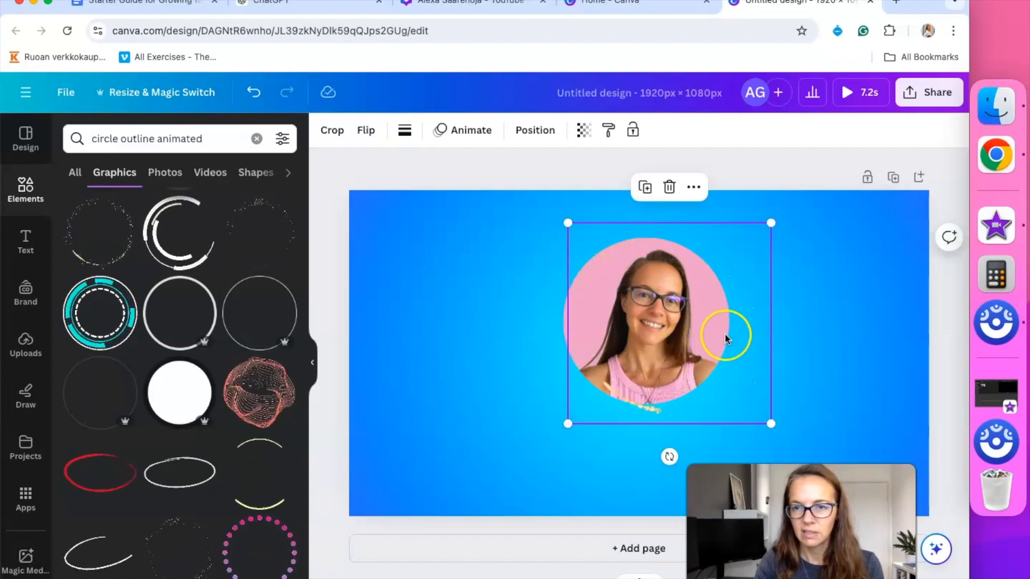
{"action": "mouse_move", "coordinate": [717, 333]}
{"action": "left_mouse_down"}
{"action": "mouse_move", "coordinate": [687, 335]}
{"action": "mouse_move", "coordinate": [697, 334]}
{"action": "left_mouse_up"}
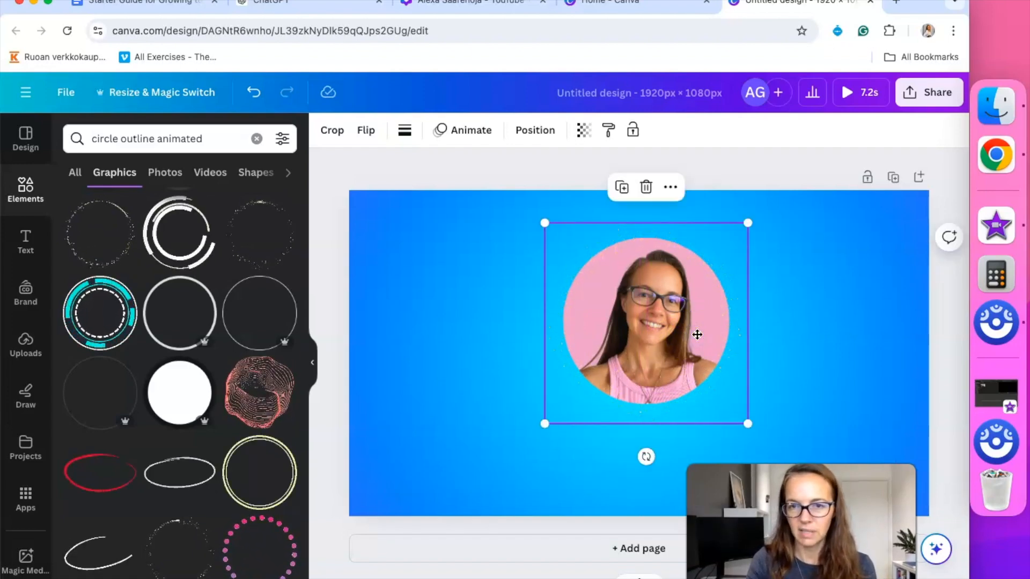
Add a plain circle outline over the portrait and send it back one layer
{"action": "left_click", "coordinate": [187, 280]}
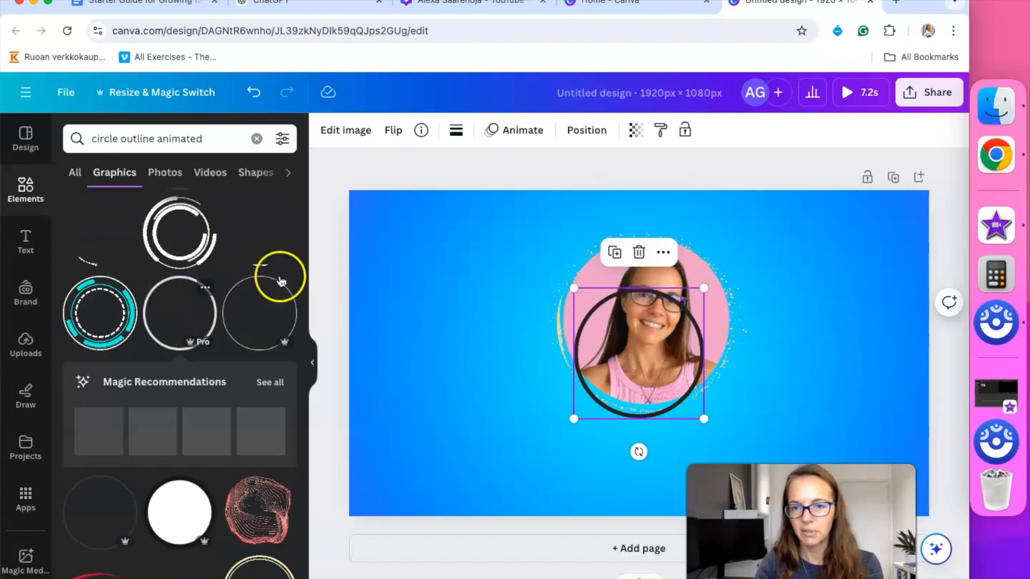
{"action": "left_click_drag", "start_coordinate": [689, 303], "coordinate": [733, 234]}
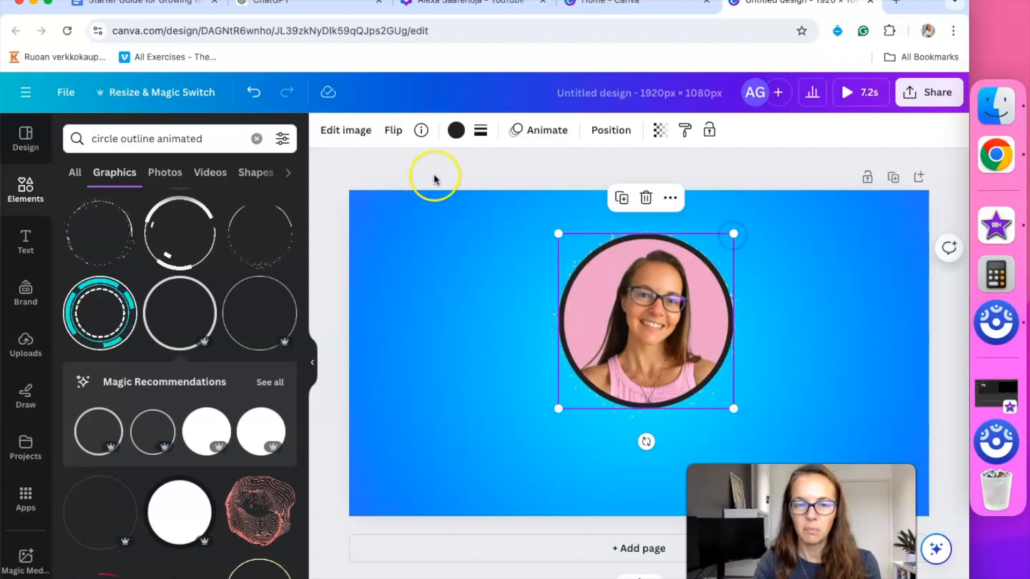
{"action": "left_click", "coordinate": [612, 132]}
{"action": "left_click", "coordinate": [240, 167]}
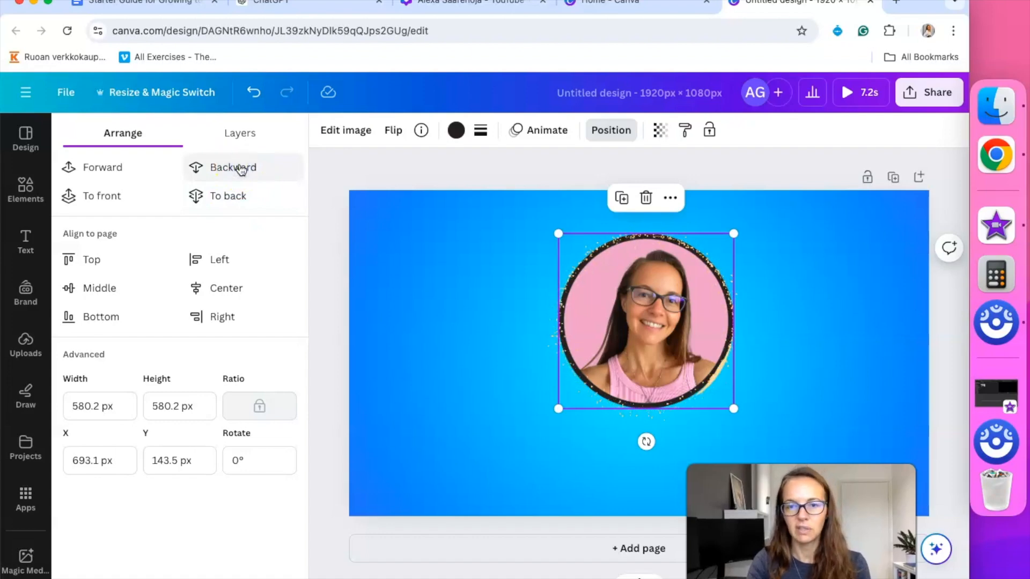
Recolour the circle outline light grey
{"action": "left_click", "coordinate": [459, 133]}
{"action": "left_click", "coordinate": [79, 327]}
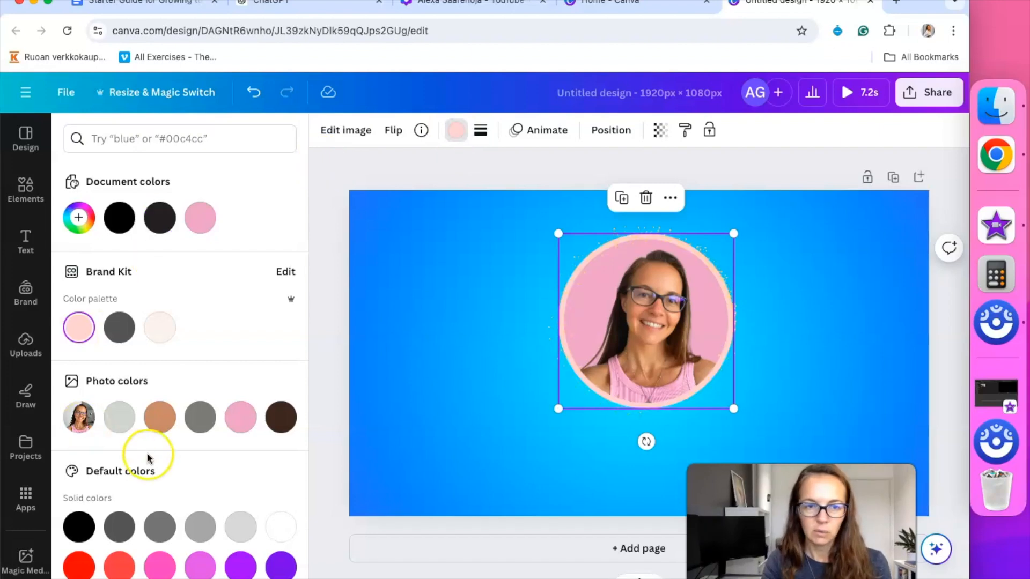
{"action": "left_click", "coordinate": [121, 324]}
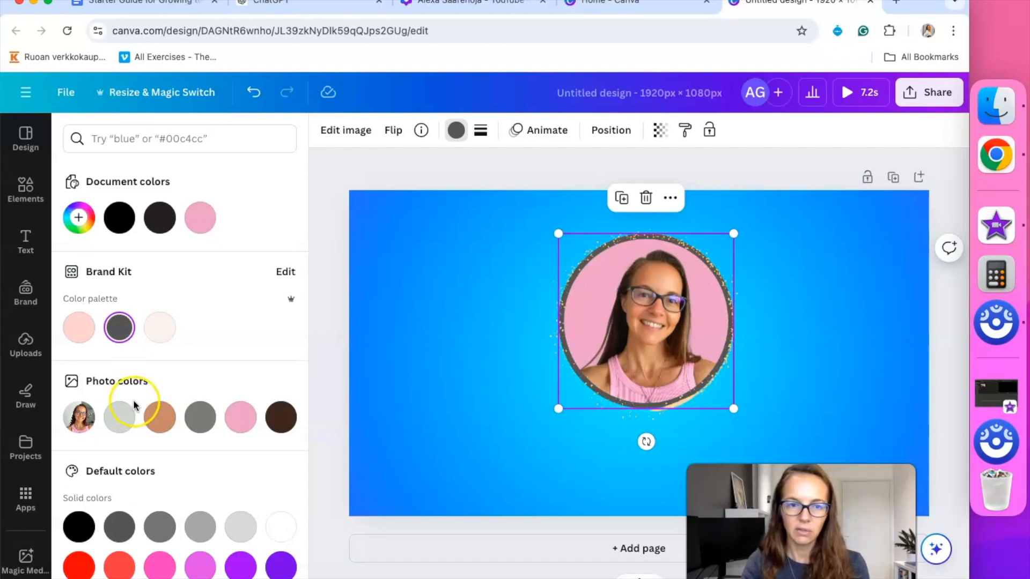
{"action": "left_click", "coordinate": [129, 417]}
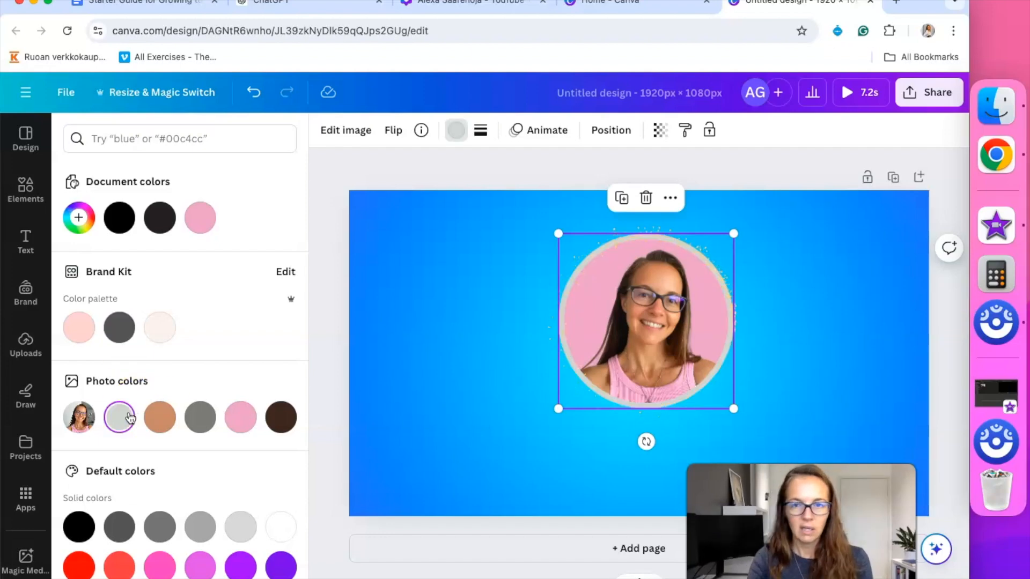
Enlarge the sparkle ring and re-centre it around the portrait
{"action": "left_click", "coordinate": [517, 306]}
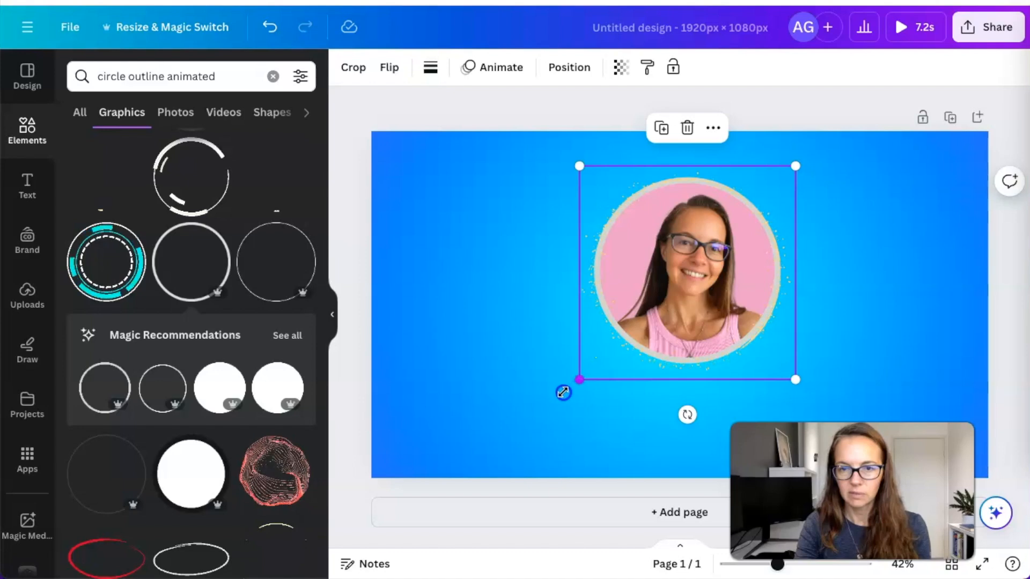
{"action": "left_click_drag", "start_coordinate": [563, 393], "coordinate": [558, 400]}
{"action": "left_click_drag", "start_coordinate": [681, 275], "coordinate": [690, 267]}
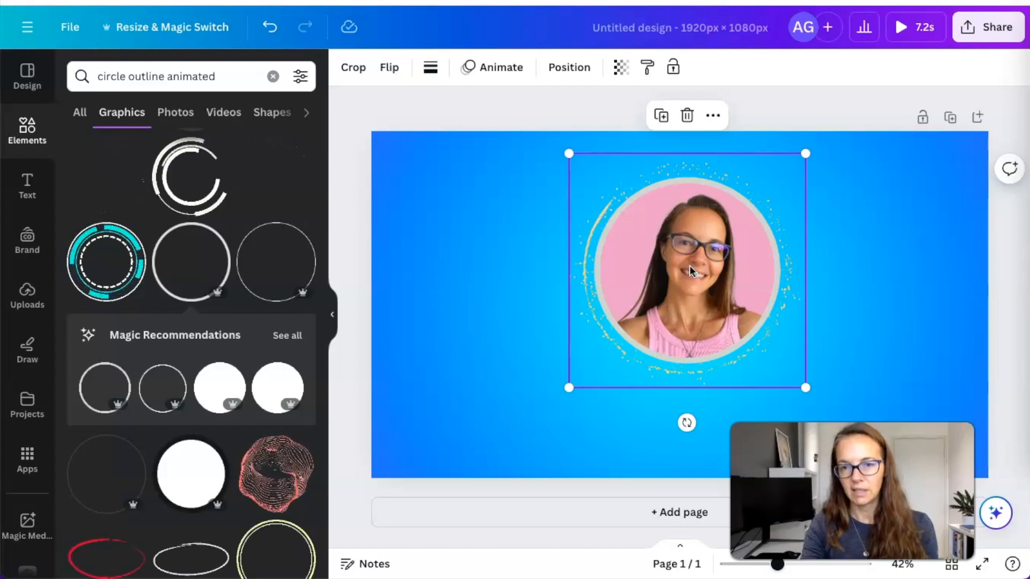
{"action": "left_click", "coordinate": [564, 124]}
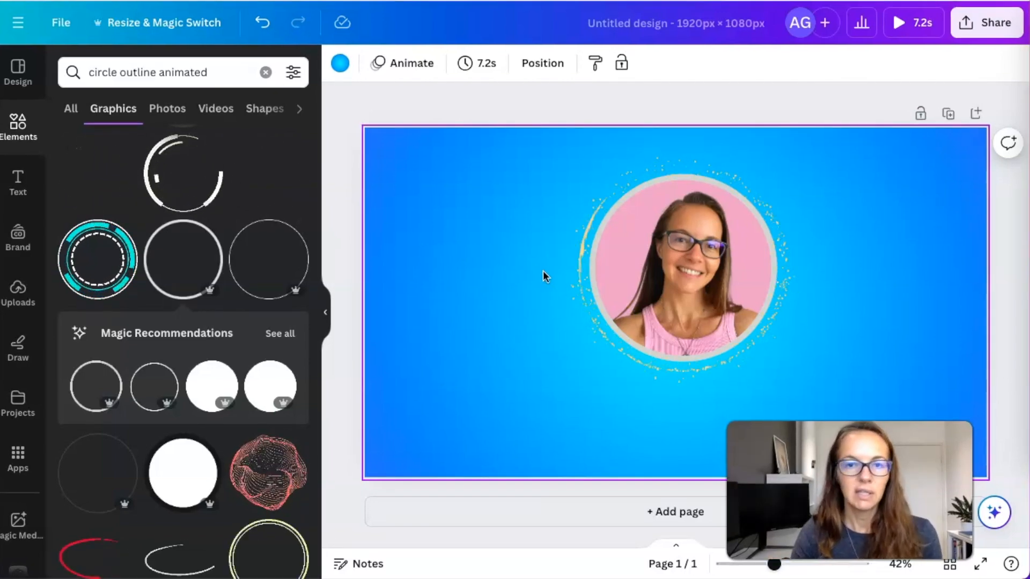
{"action": "left_click", "coordinate": [425, 94]}
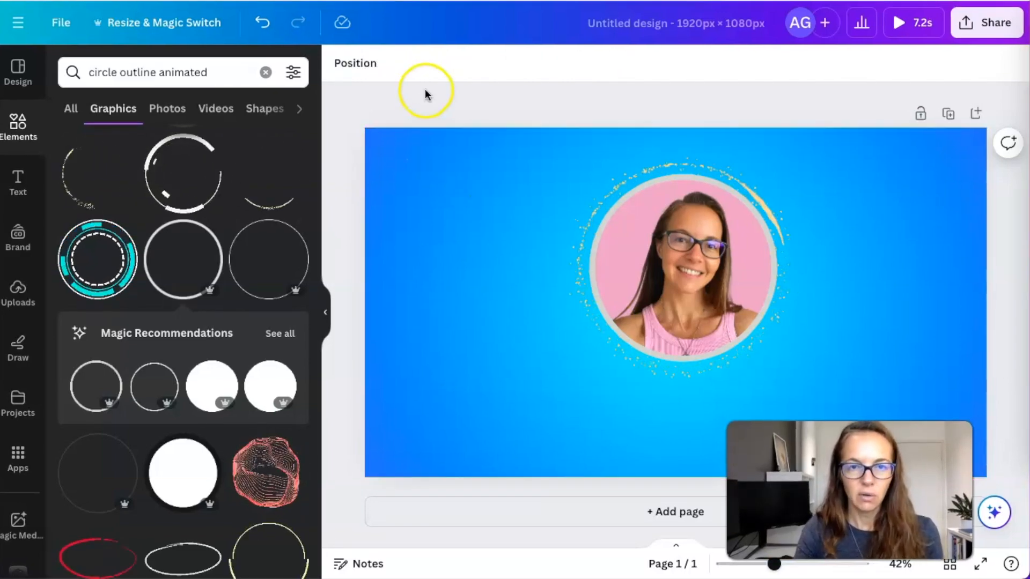
Search Elements for 'subscribe' and filter the results to Graphics
{"action": "left_click", "coordinate": [18, 128]}
{"action": "left_click", "coordinate": [162, 70]}
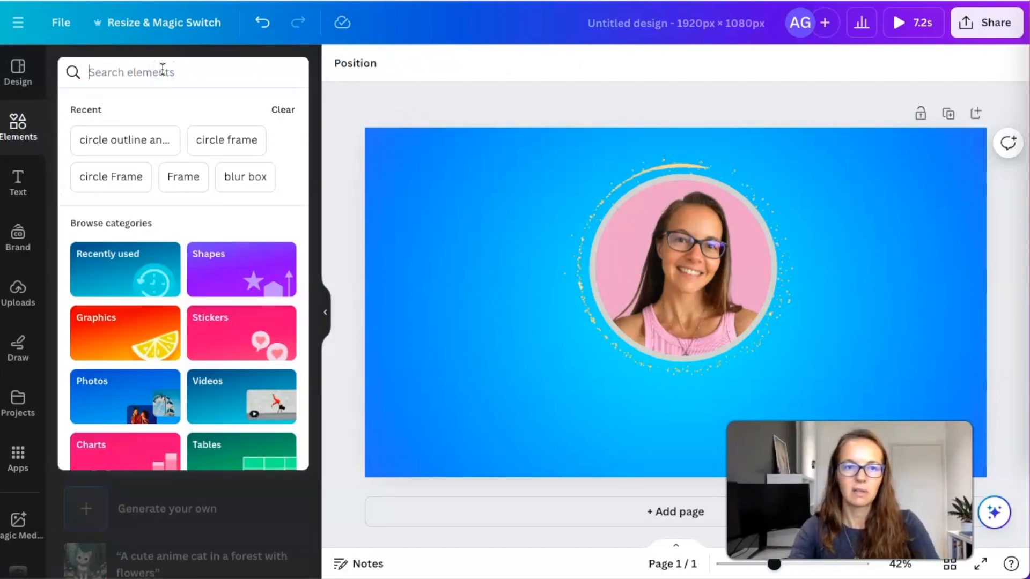
{"action": "type", "text": "subscribe"}
{"action": "key", "text": "Return"}
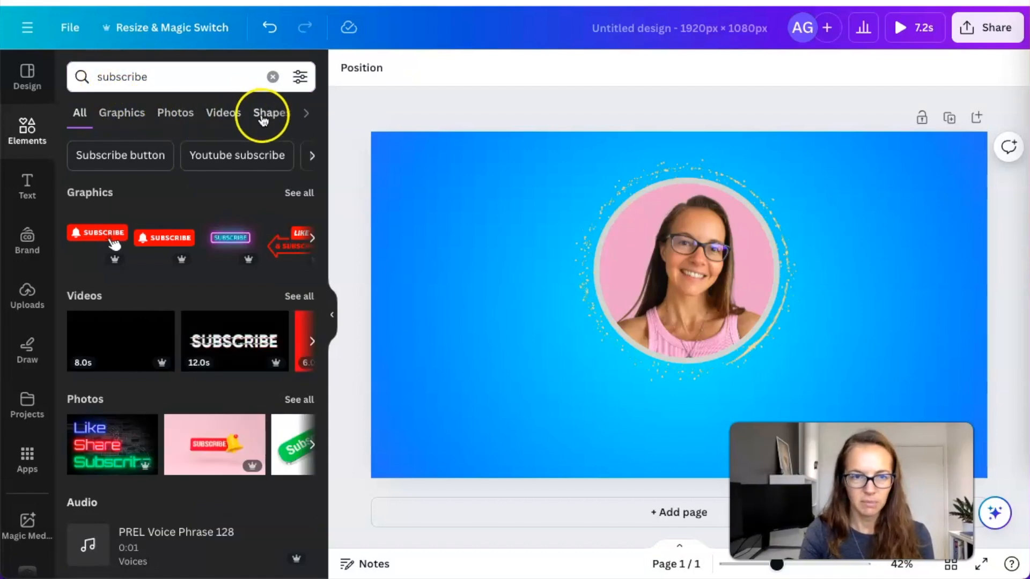
{"action": "left_click", "coordinate": [124, 113]}
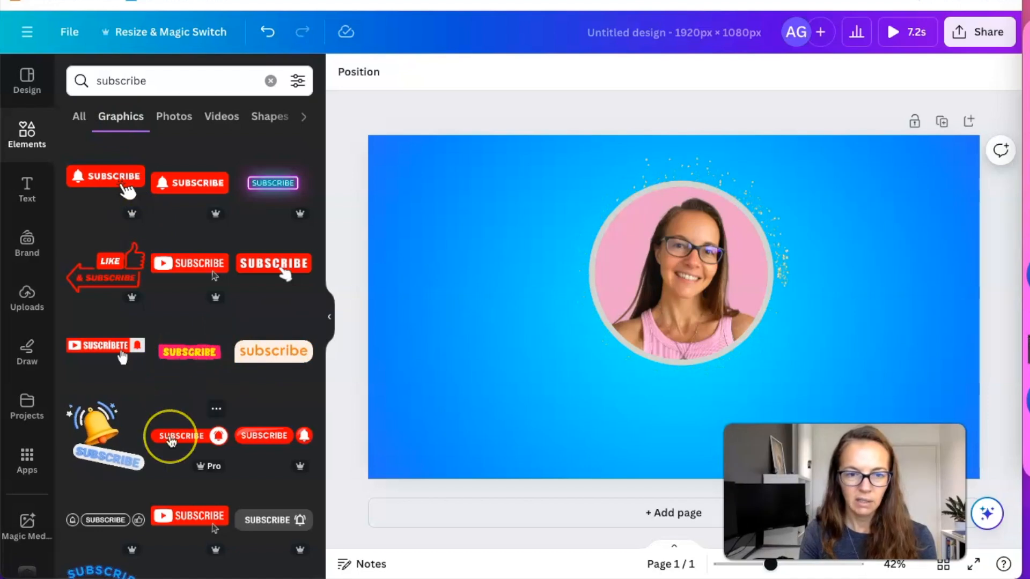
{"action": "scroll", "coordinate": [177, 429], "scroll_direction": "down", "scroll_amount": 5}
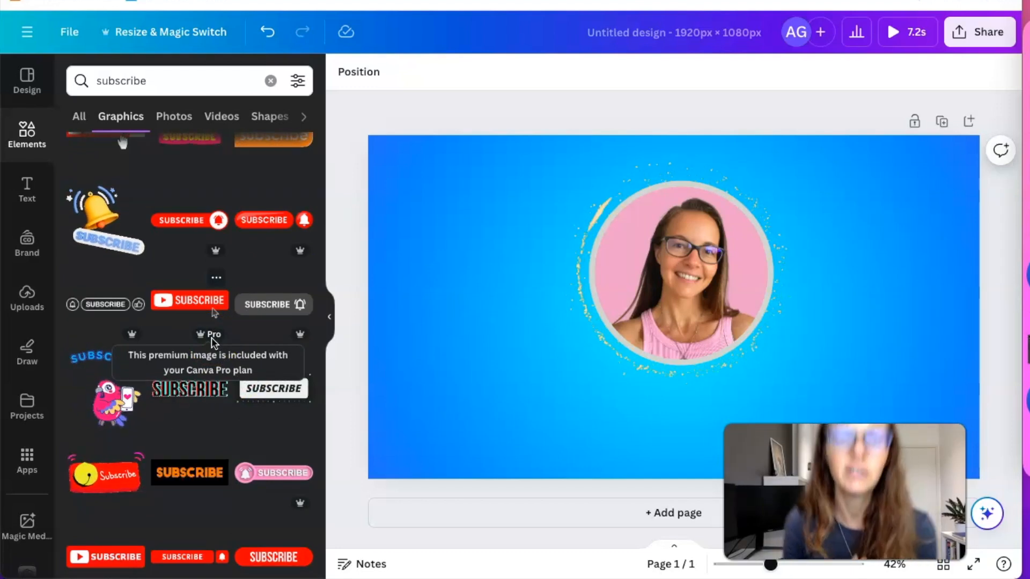
Add the orange subscribe button graphic and shrink it
{"action": "scroll", "coordinate": [214, 322], "scroll_direction": "up", "scroll_amount": 3}
{"action": "left_click", "coordinate": [274, 280]}
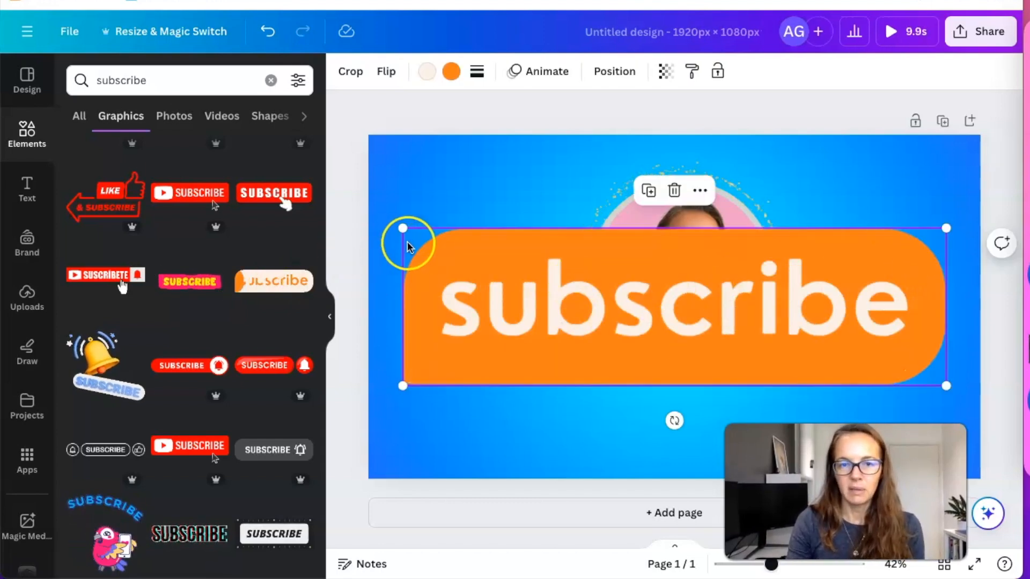
{"action": "mouse_move", "coordinate": [403, 228]}
{"action": "left_mouse_down"}
{"action": "mouse_move", "coordinate": [646, 351]}
{"action": "mouse_move", "coordinate": [785, 397]}
{"action": "mouse_move", "coordinate": [699, 393]}
{"action": "mouse_move", "coordinate": [617, 412]}
{"action": "mouse_move", "coordinate": [622, 466]}
{"action": "left_mouse_up"}
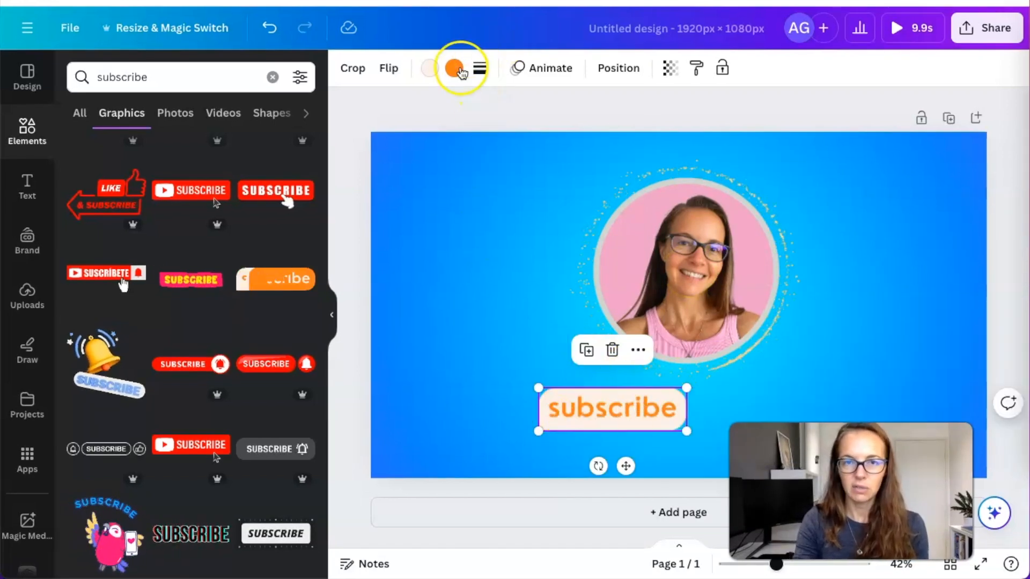
Recolour the subscribe button magenta from the Default colors
{"action": "left_click", "coordinate": [455, 68]}
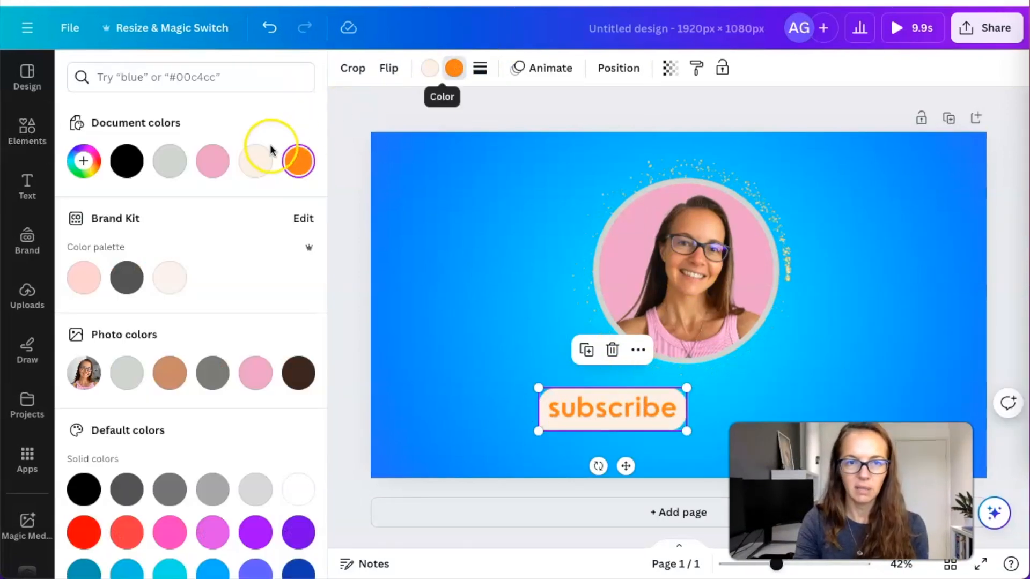
{"action": "left_click", "coordinate": [213, 161]}
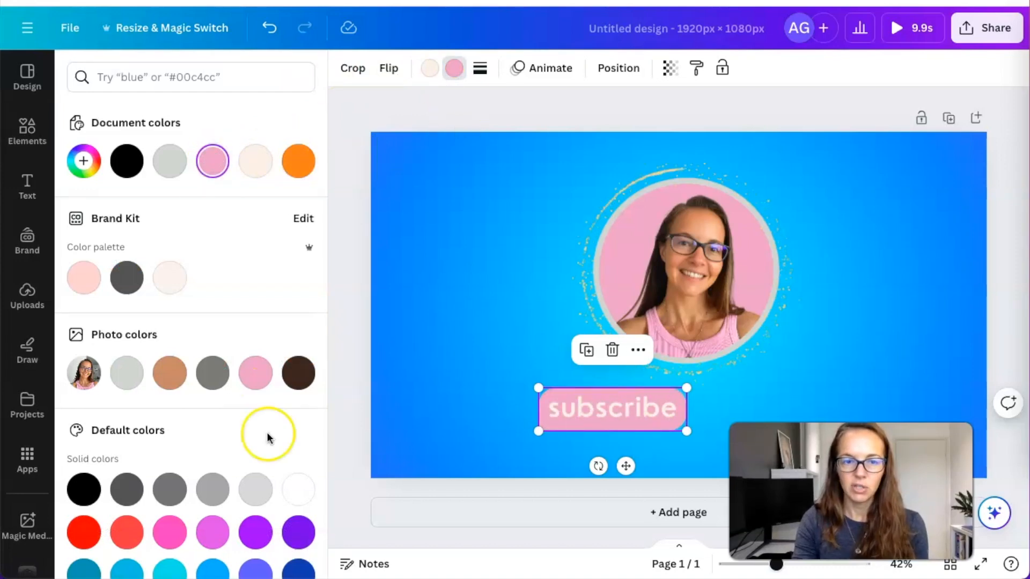
{"action": "left_click", "coordinate": [211, 538]}
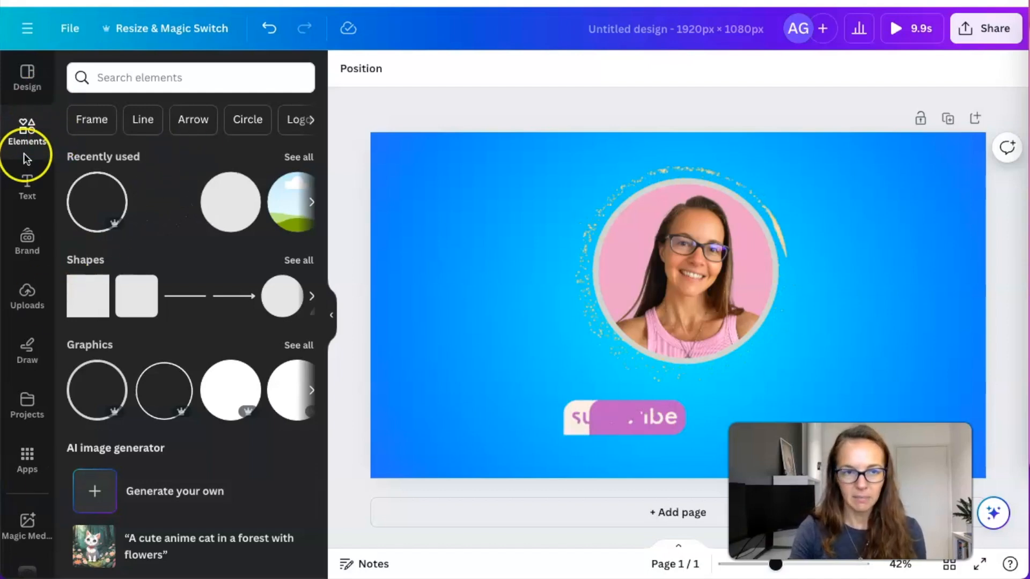
Search Elements for 'bell icon' and show only Graphics
{"action": "left_click", "coordinate": [144, 79]}
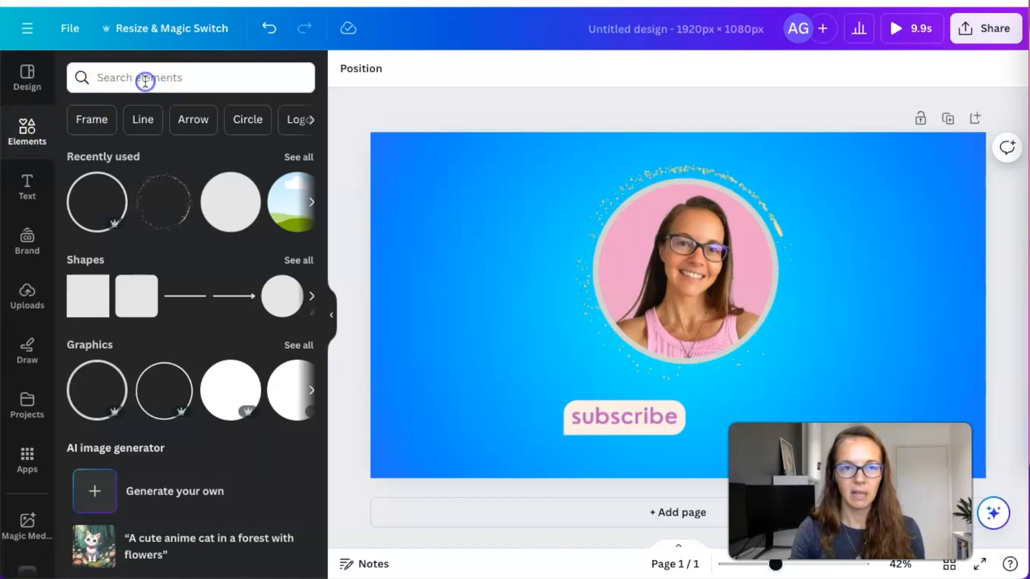
{"action": "type", "text": "bell icon"}
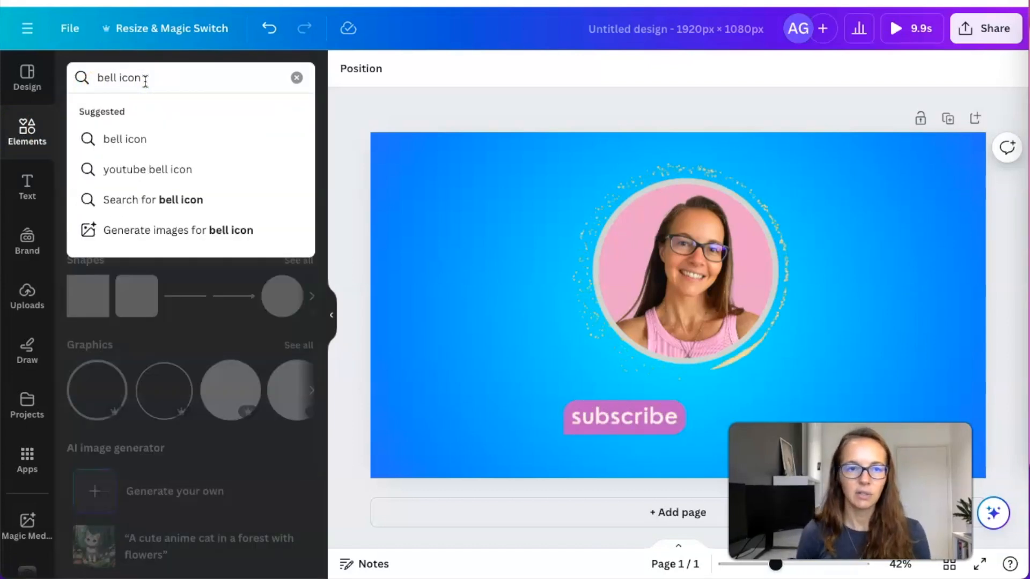
{"action": "key", "text": "Return"}
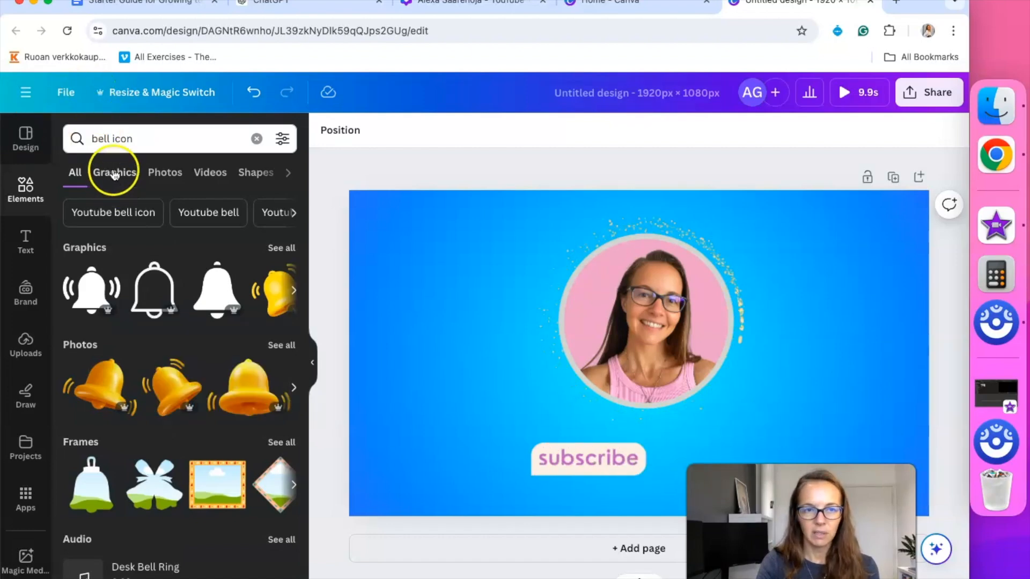
{"action": "left_click", "coordinate": [115, 174]}
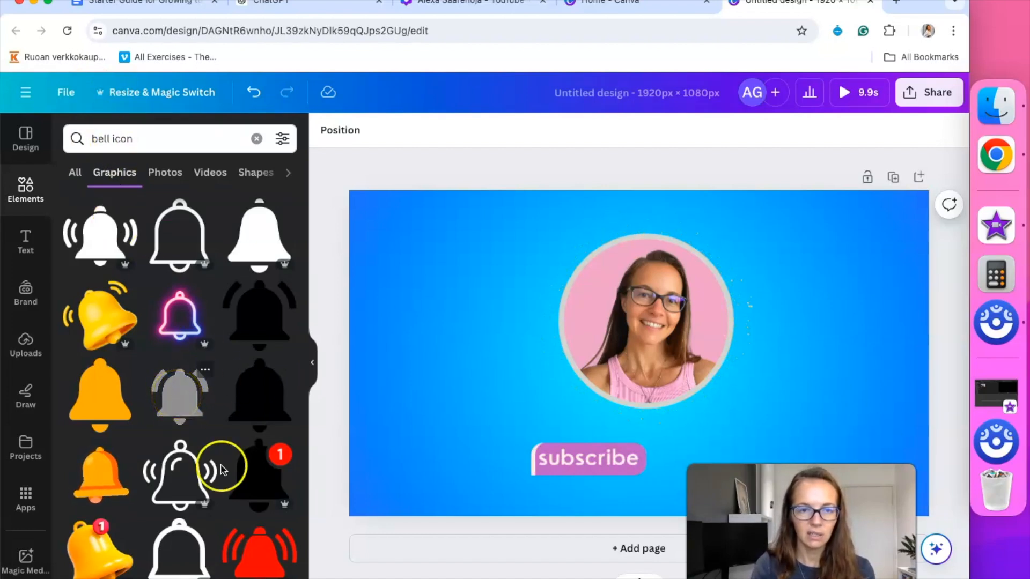
Try the grey ringing bell, delete it, and add the outline bell instead
{"action": "left_click_drag", "start_coordinate": [179, 394], "coordinate": [695, 450]}
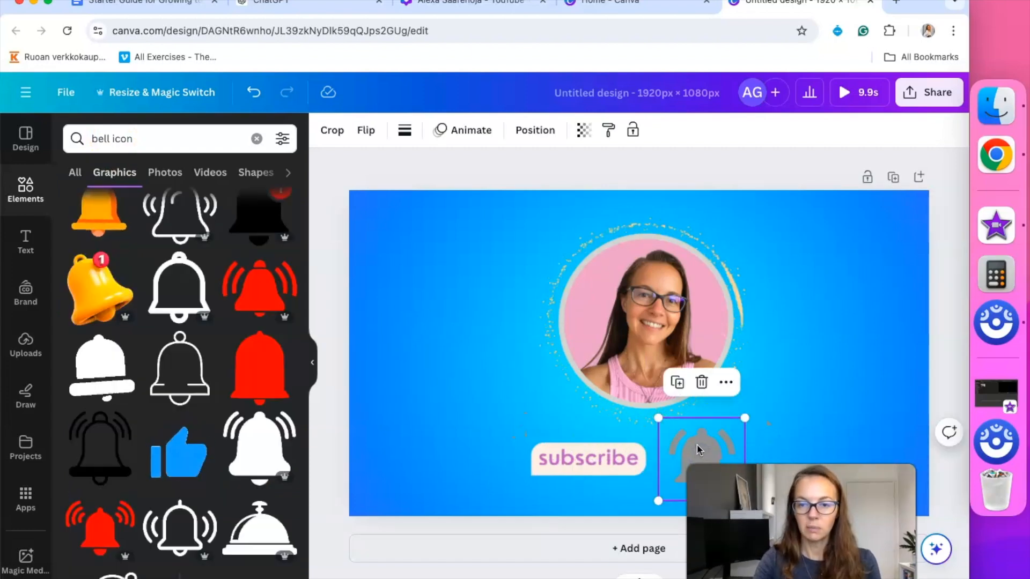
{"action": "left_click", "coordinate": [703, 383]}
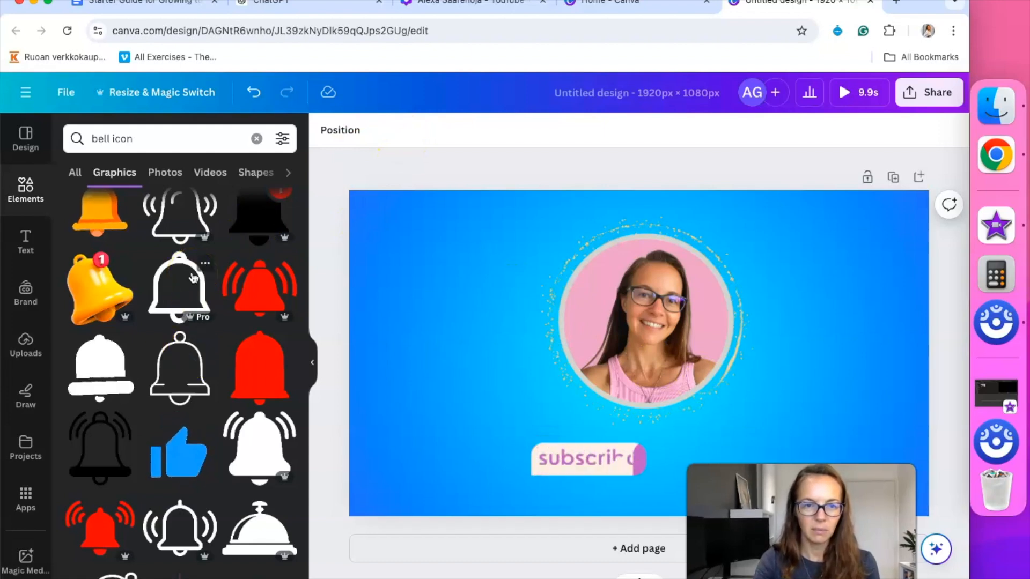
{"action": "scroll", "coordinate": [194, 279], "scroll_direction": "up", "scroll_amount": 1}
{"action": "scroll", "coordinate": [193, 284], "scroll_direction": "down", "scroll_amount": 2}
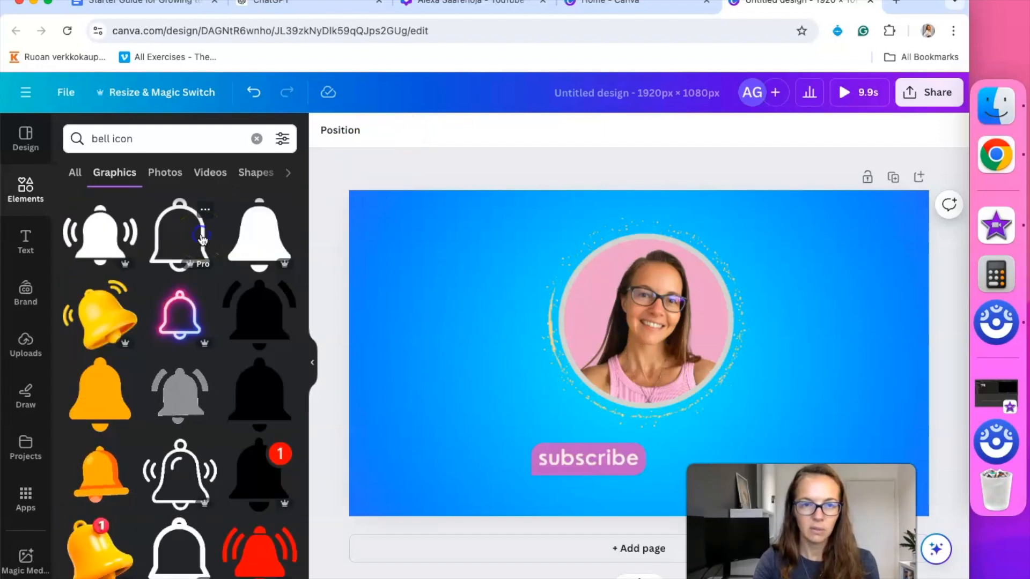
{"action": "left_click", "coordinate": [203, 240]}
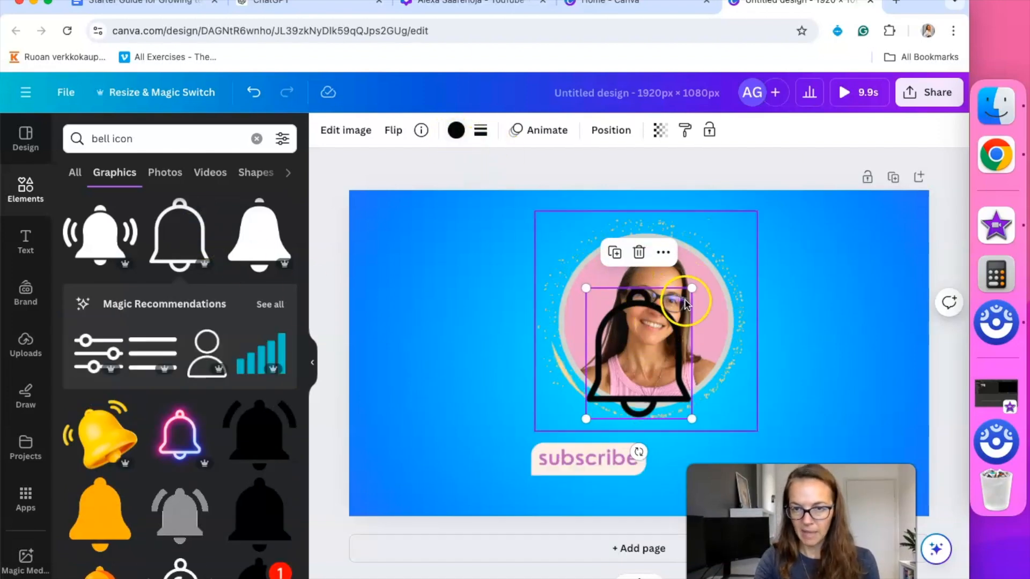
Shrink the bell, place it right of the subscribe button and make it light orange
{"action": "left_click_drag", "start_coordinate": [692, 288], "coordinate": [632, 381]}
{"action": "left_click_drag", "start_coordinate": [621, 452], "coordinate": [706, 514]}
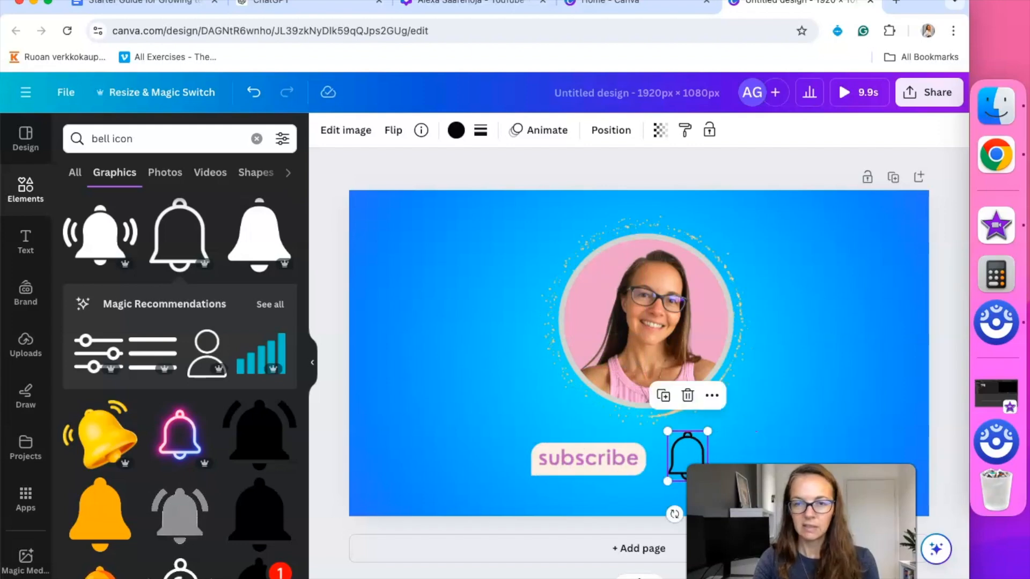
{"action": "left_click", "coordinate": [456, 131]}
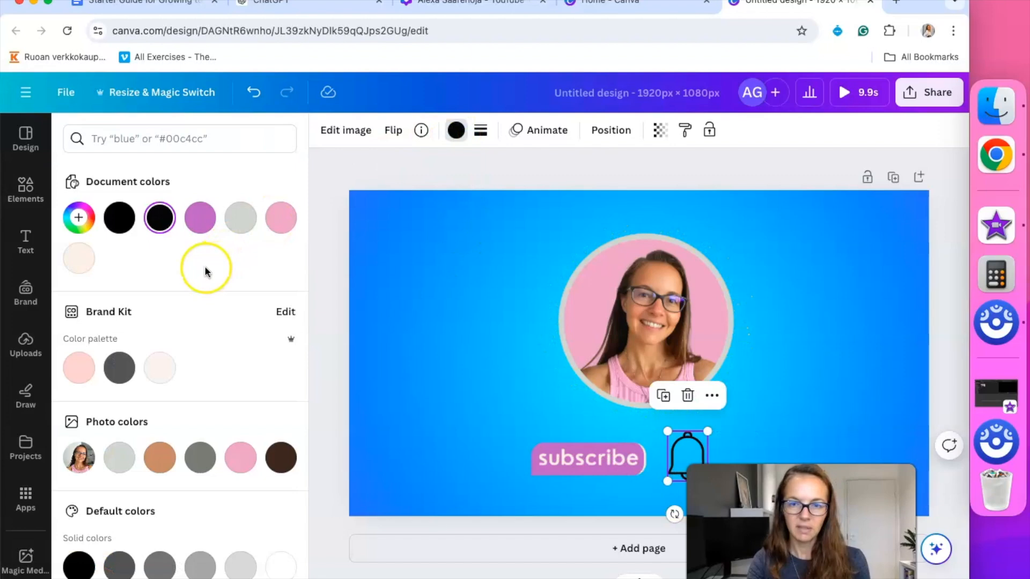
{"action": "left_click", "coordinate": [201, 229]}
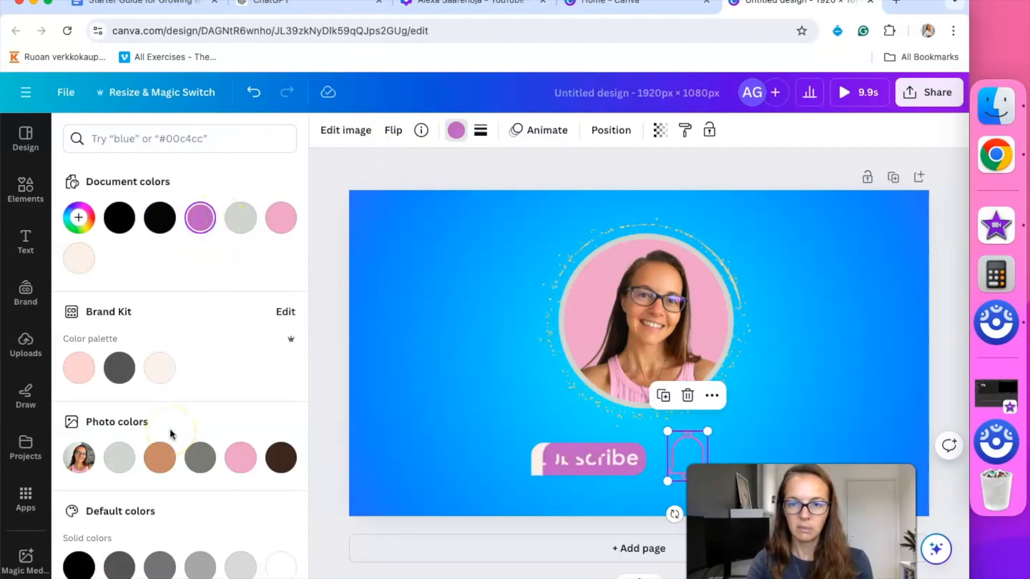
{"action": "scroll", "coordinate": [170, 433], "scroll_direction": "down", "scroll_amount": 3}
{"action": "left_click", "coordinate": [240, 538]}
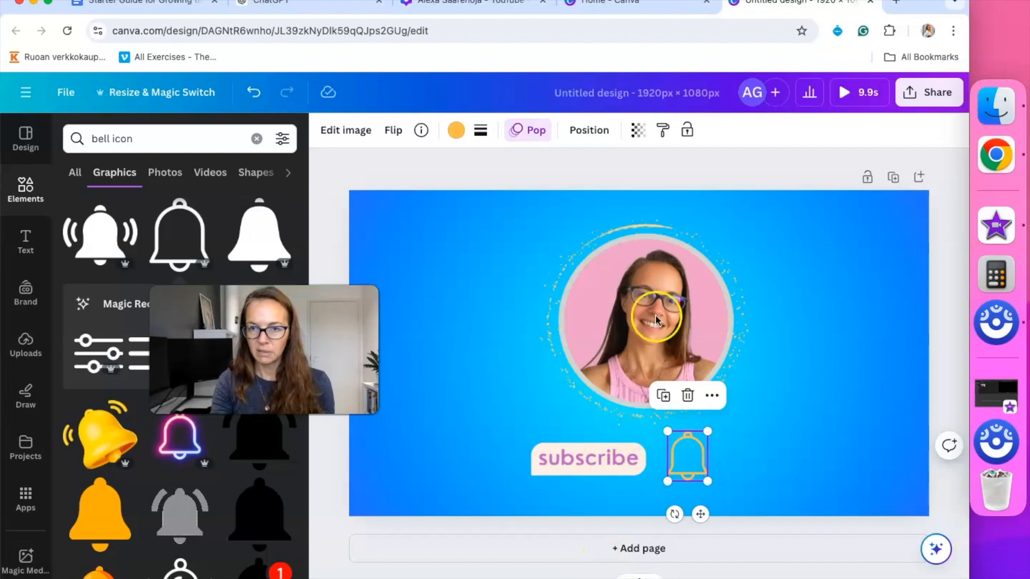
{"action": "left_click", "coordinate": [738, 170]}
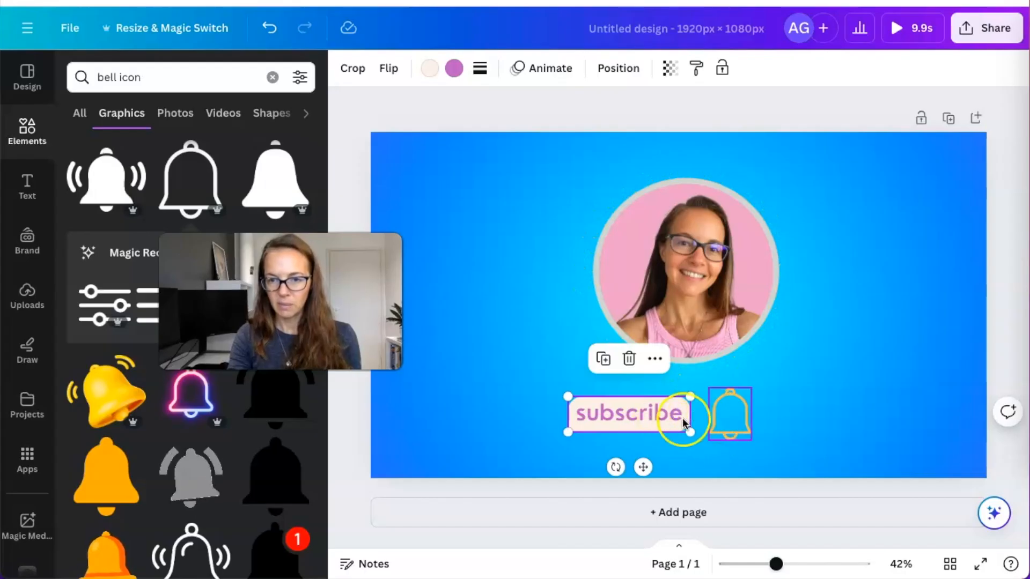
Group the subscribe button with the bell and move the group toward the bottom
{"action": "left_click", "coordinate": [715, 415]}
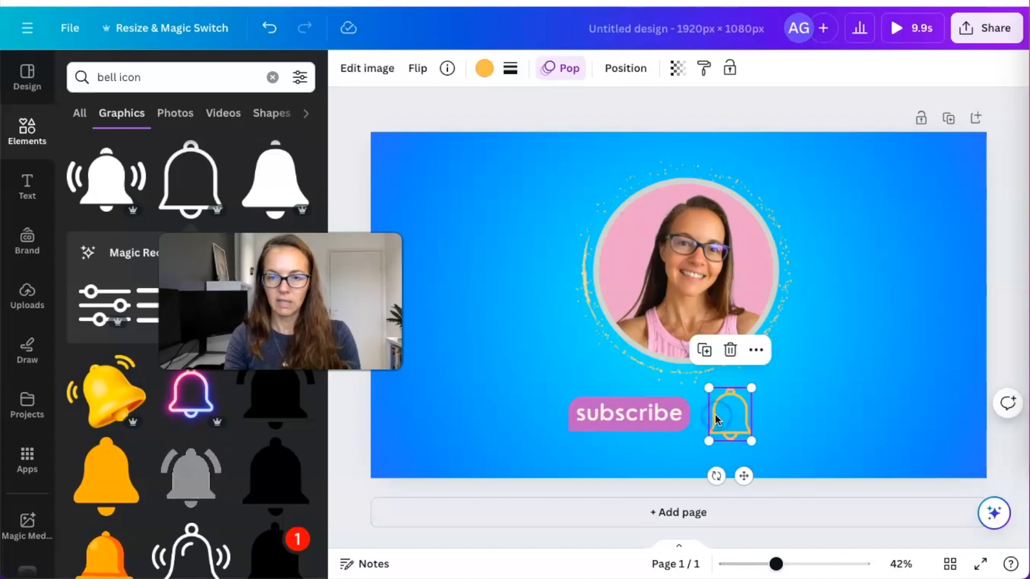
{"action": "left_click", "coordinate": [648, 417], "text": "shift"}
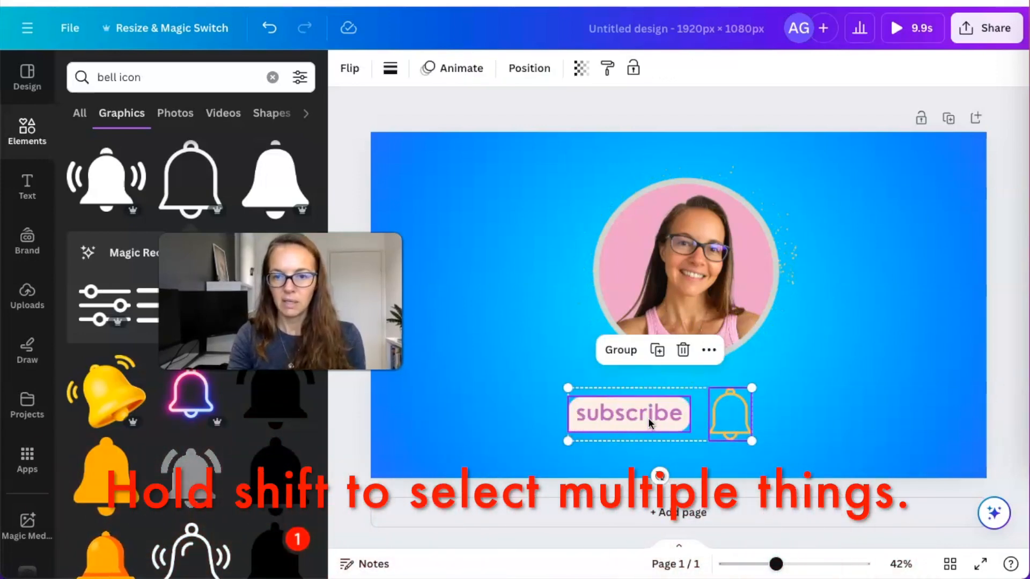
{"action": "left_click", "coordinate": [620, 354]}
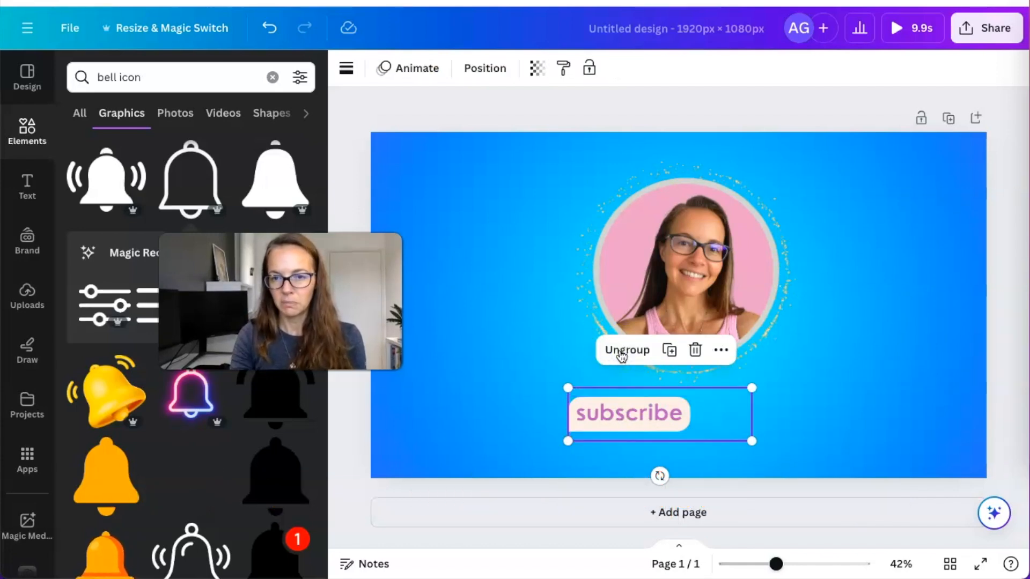
{"action": "mouse_move", "coordinate": [668, 431]}
{"action": "left_mouse_down"}
{"action": "mouse_move", "coordinate": [736, 434]}
{"action": "mouse_move", "coordinate": [682, 425]}
{"action": "left_mouse_up"}
{"action": "left_click", "coordinate": [700, 305]}
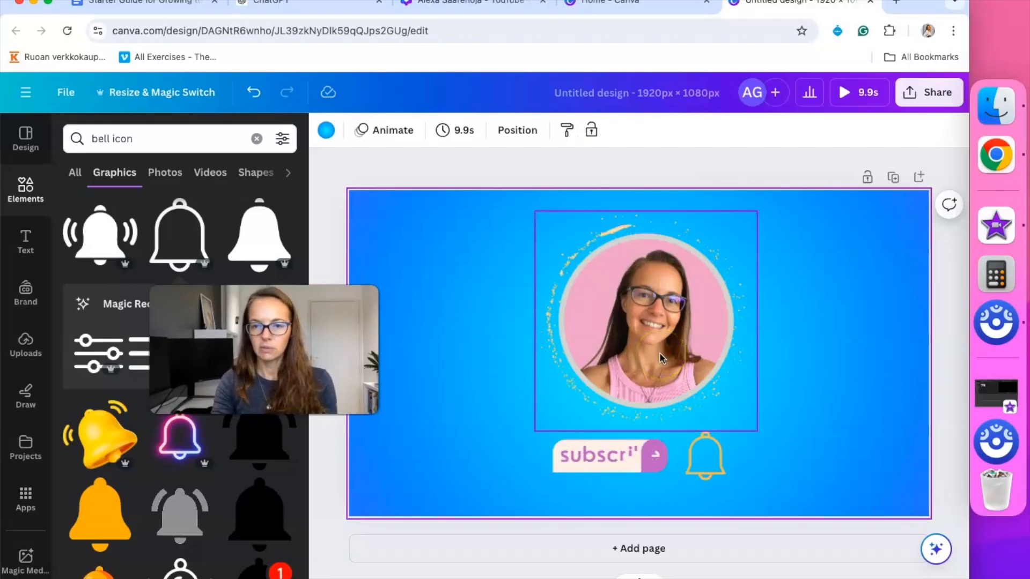
{"action": "left_click", "coordinate": [687, 436]}
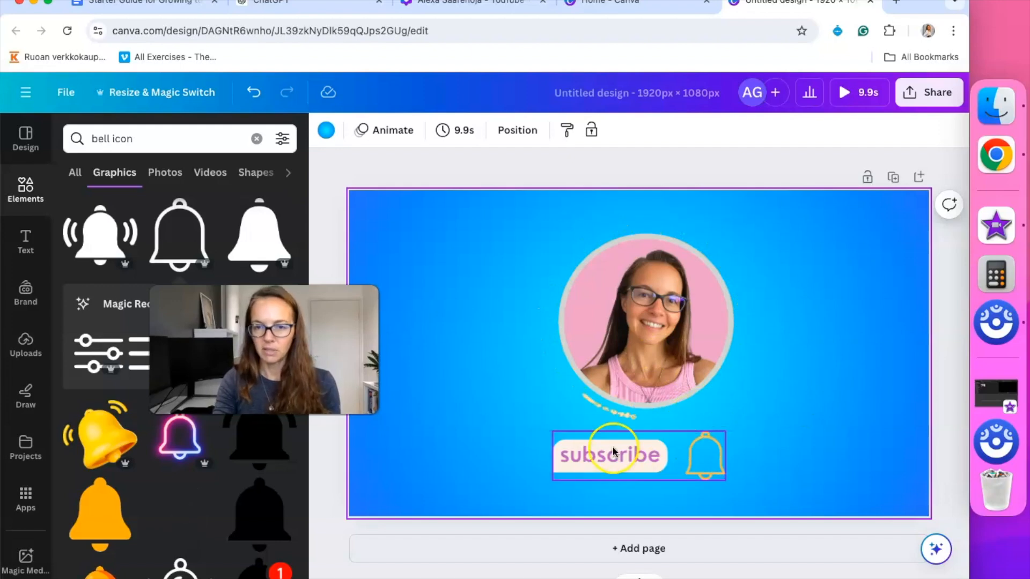
{"action": "left_click_drag", "start_coordinate": [613, 450], "coordinate": [612, 475]}
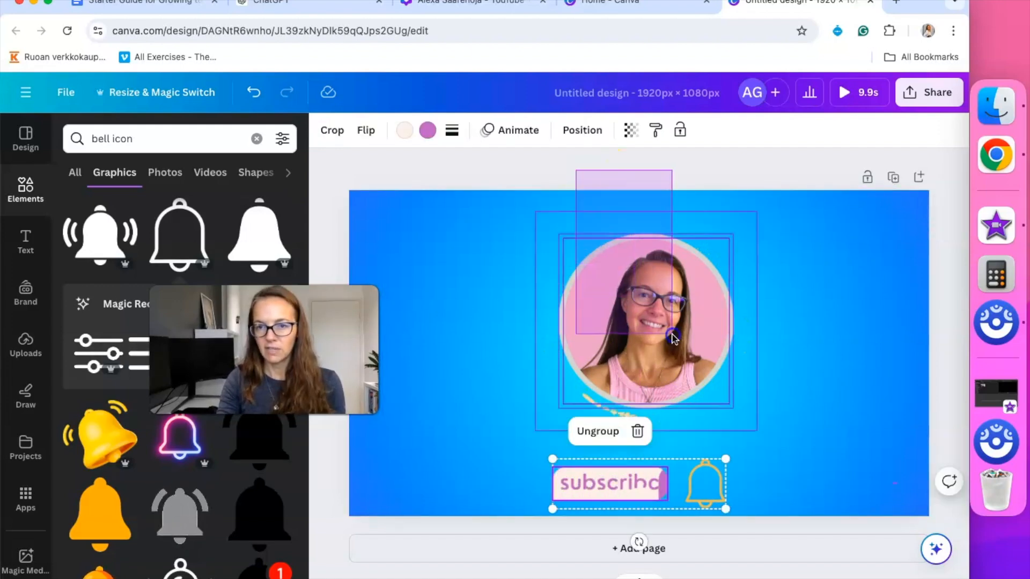
Group the portrait with its ring and sparkles and resize the group
{"action": "left_click", "coordinate": [753, 356]}
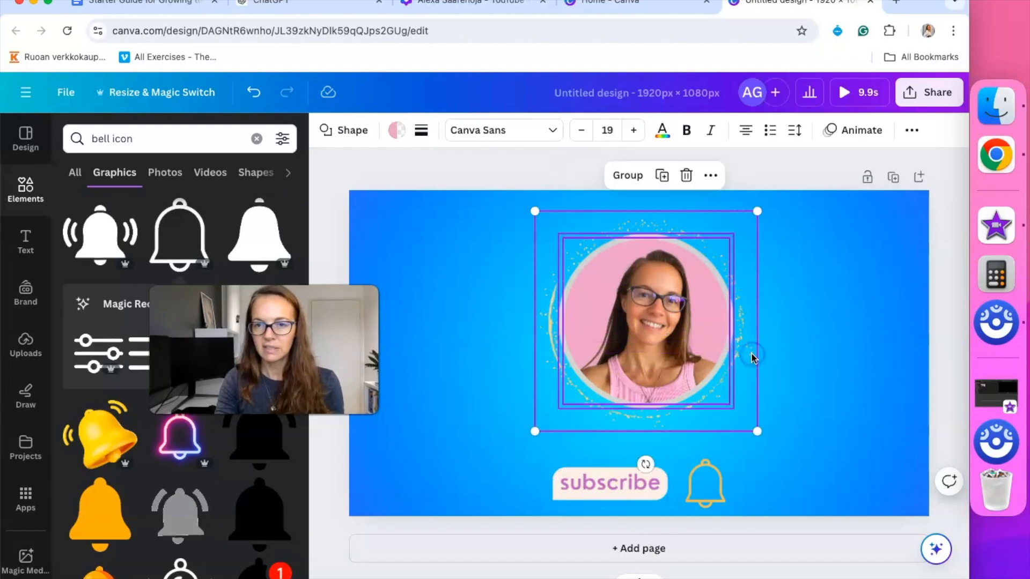
{"action": "left_click", "coordinate": [603, 177]}
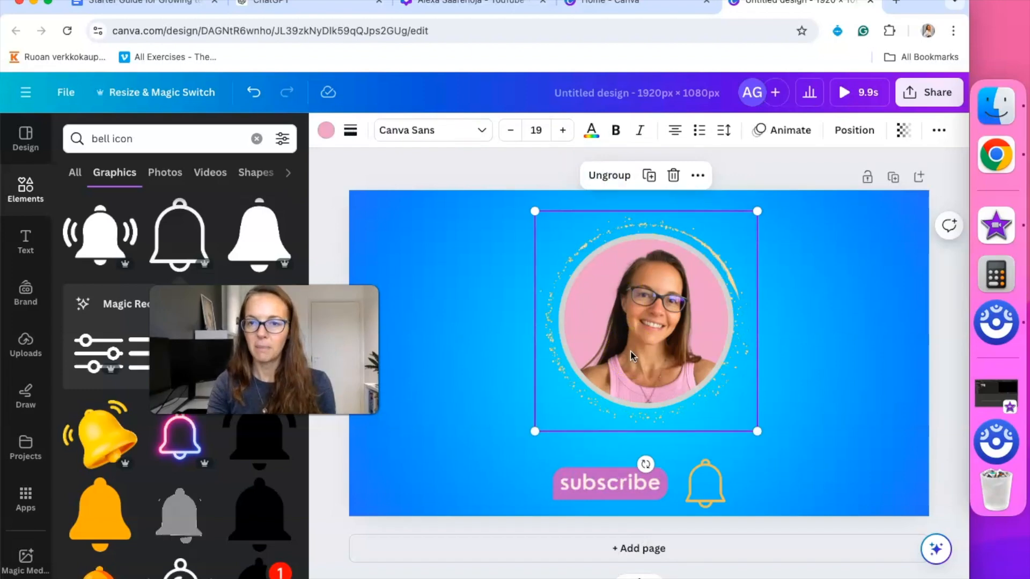
{"action": "left_click_drag", "start_coordinate": [774, 445], "coordinate": [788, 460]}
{"action": "left_click_drag", "start_coordinate": [736, 413], "coordinate": [725, 403]}
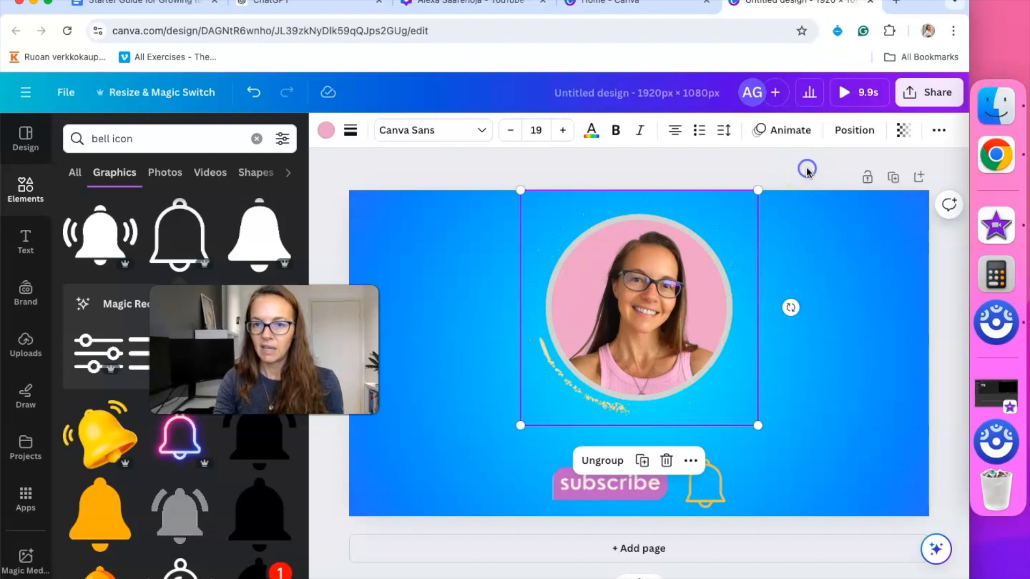
{"action": "left_click", "coordinate": [807, 170]}
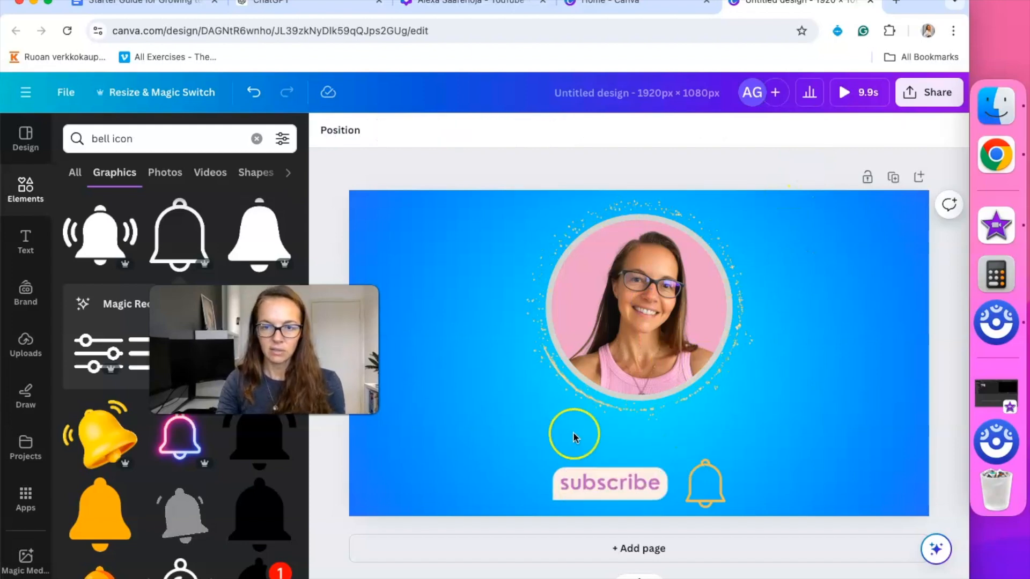
Add the Brimston Co. text combination and move it below the portrait
{"action": "left_click", "coordinate": [26, 243]}
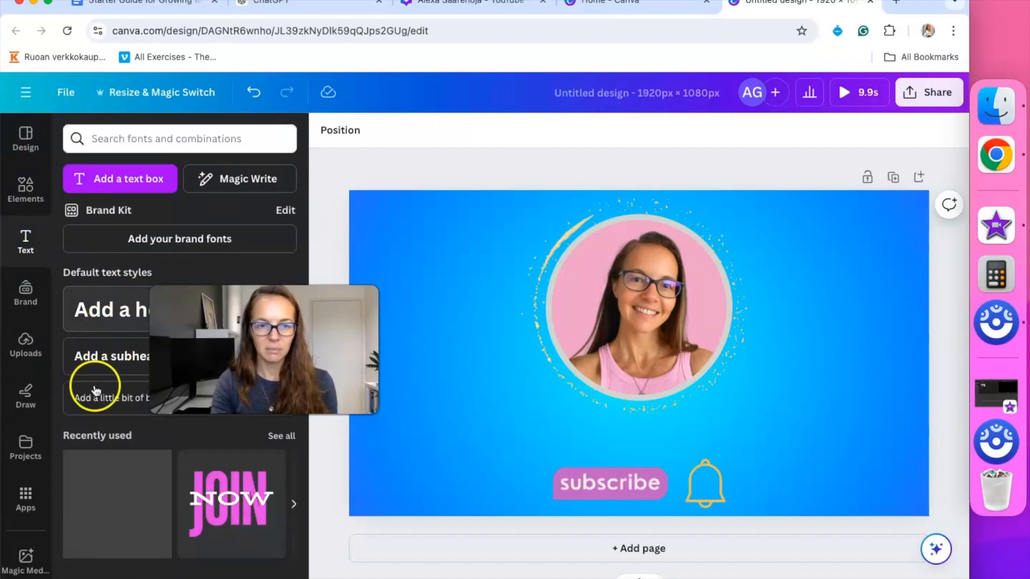
{"action": "scroll", "coordinate": [129, 397], "scroll_direction": "down", "scroll_amount": 6}
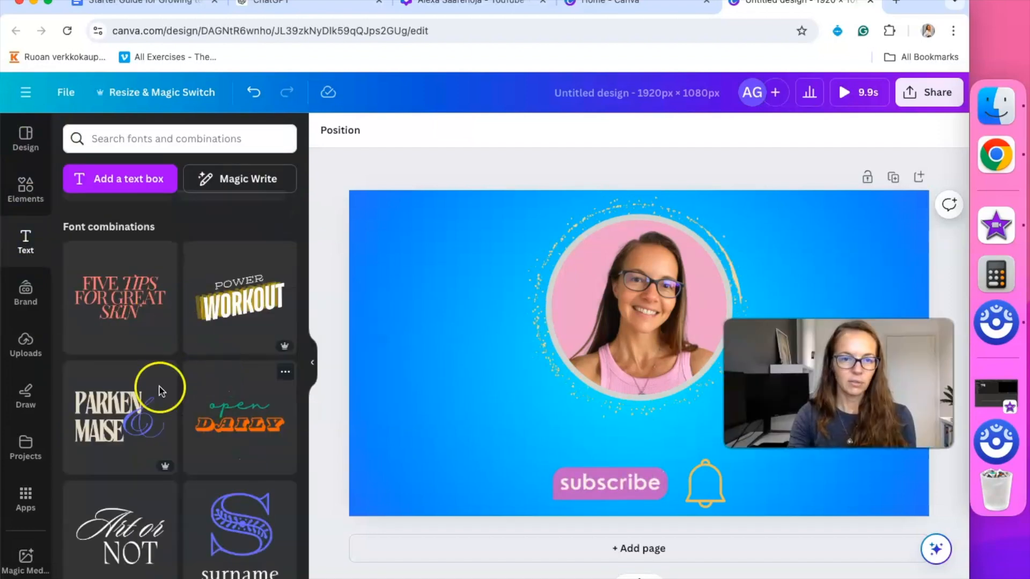
{"action": "scroll", "coordinate": [203, 486], "scroll_direction": "down", "scroll_amount": 4}
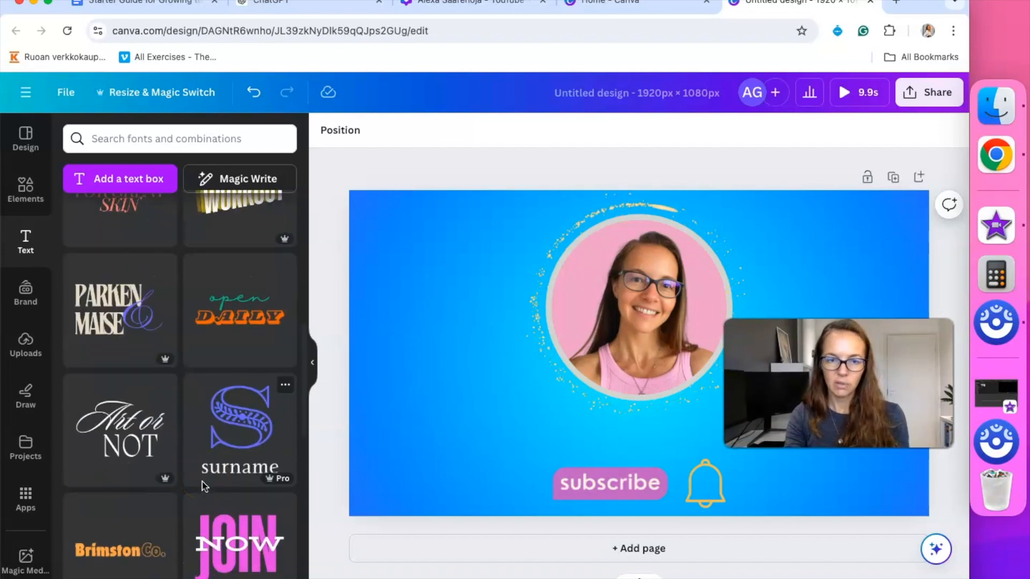
{"action": "scroll", "coordinate": [203, 486], "scroll_direction": "down", "scroll_amount": 3}
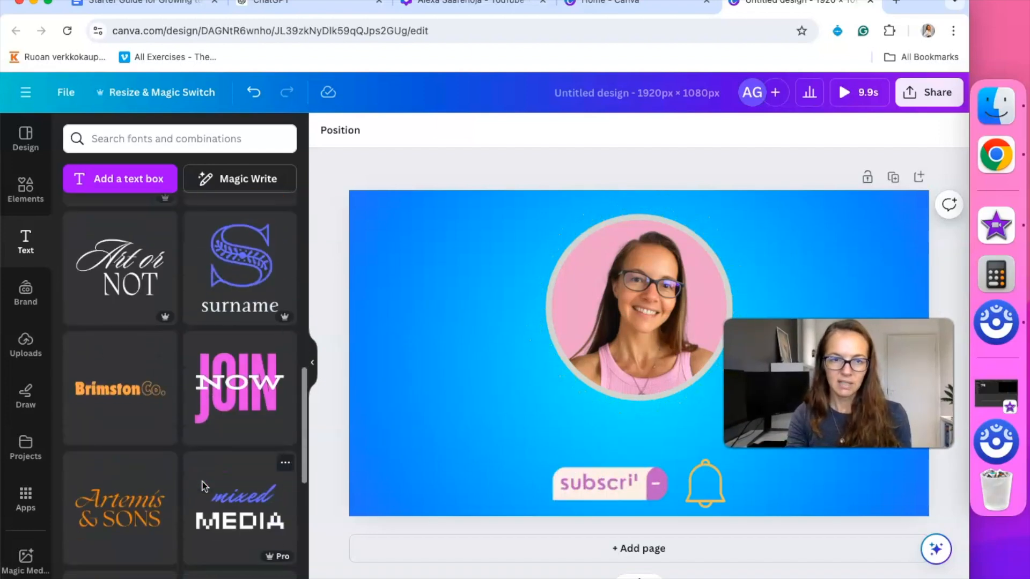
{"action": "scroll", "coordinate": [205, 487], "scroll_direction": "down", "scroll_amount": 1}
{"action": "left_click", "coordinate": [120, 370]}
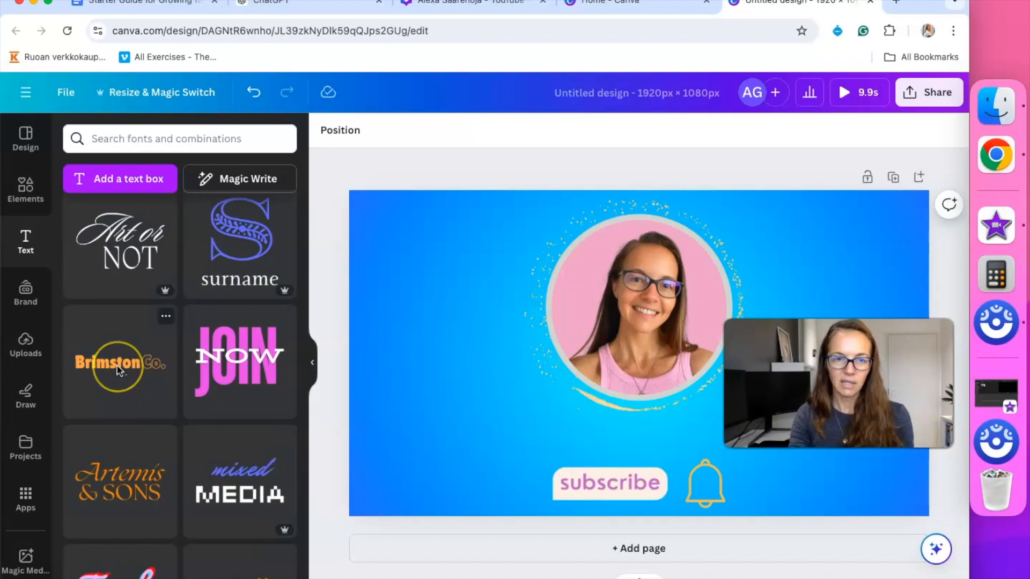
{"action": "left_click", "coordinate": [118, 369]}
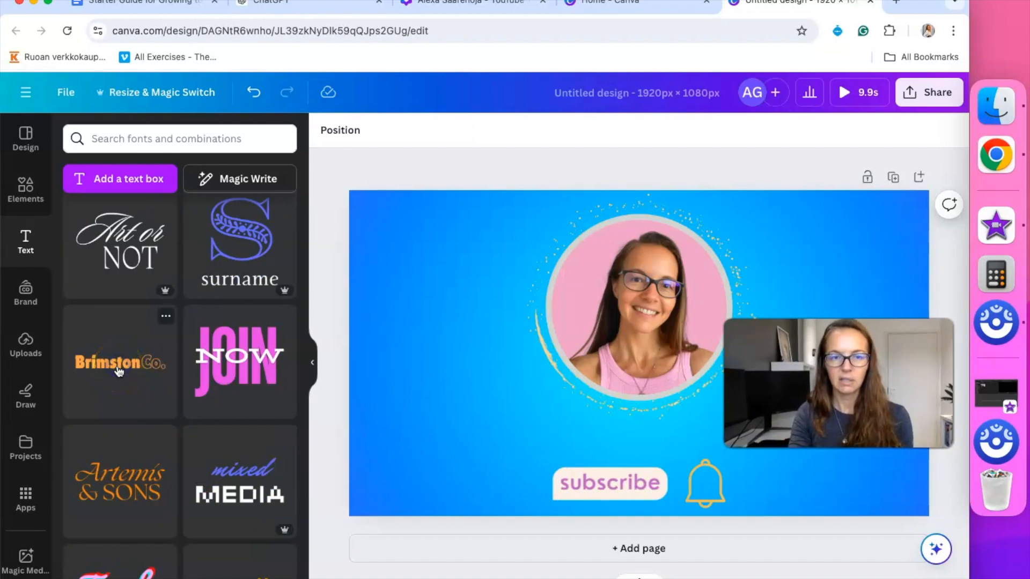
{"action": "left_click_drag", "start_coordinate": [572, 351], "coordinate": [525, 425]}
Replace the text with the creator's full name and widen the box to one line
{"action": "double_click", "coordinate": [453, 437]}
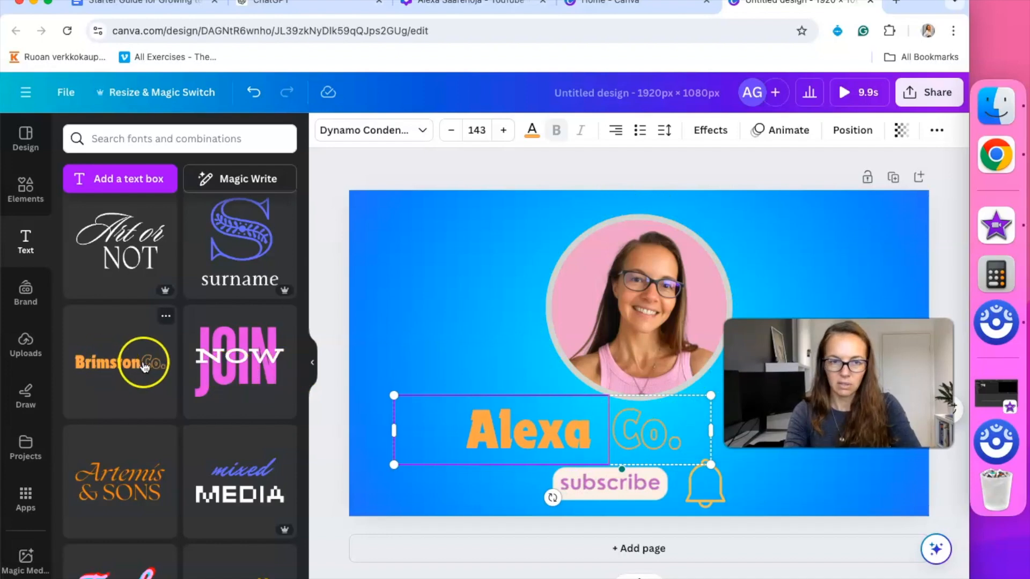
{"action": "left_click", "coordinate": [672, 444]}
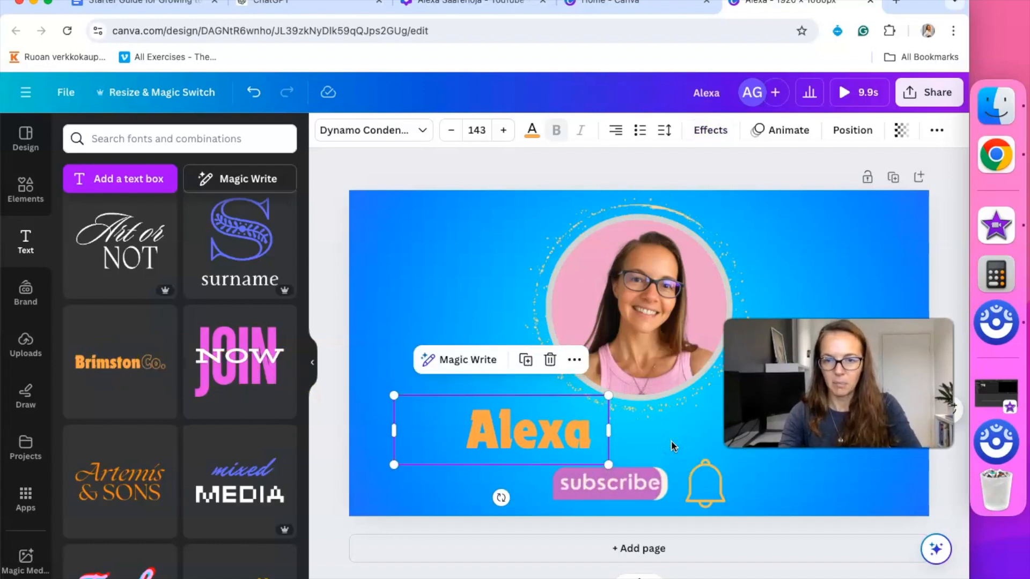
{"action": "left_click", "coordinate": [590, 433]}
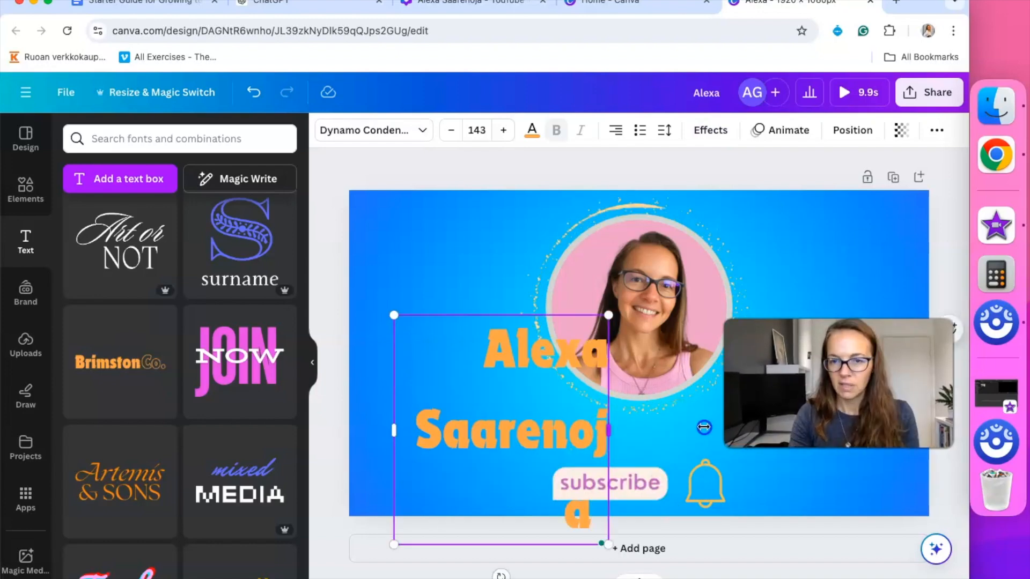
{"action": "left_click_drag", "start_coordinate": [704, 427], "coordinate": [847, 429]}
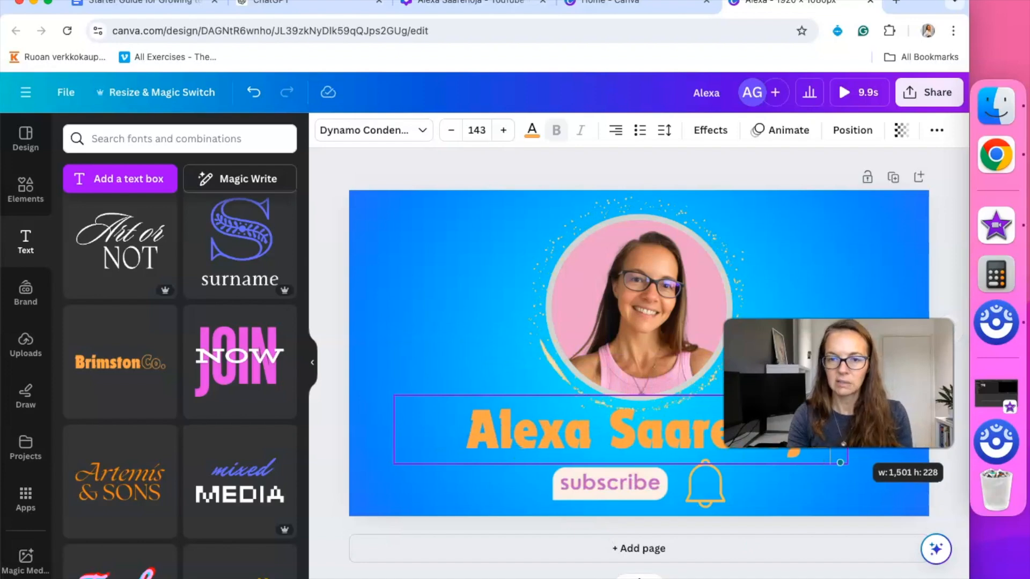
{"action": "left_click", "coordinate": [786, 524]}
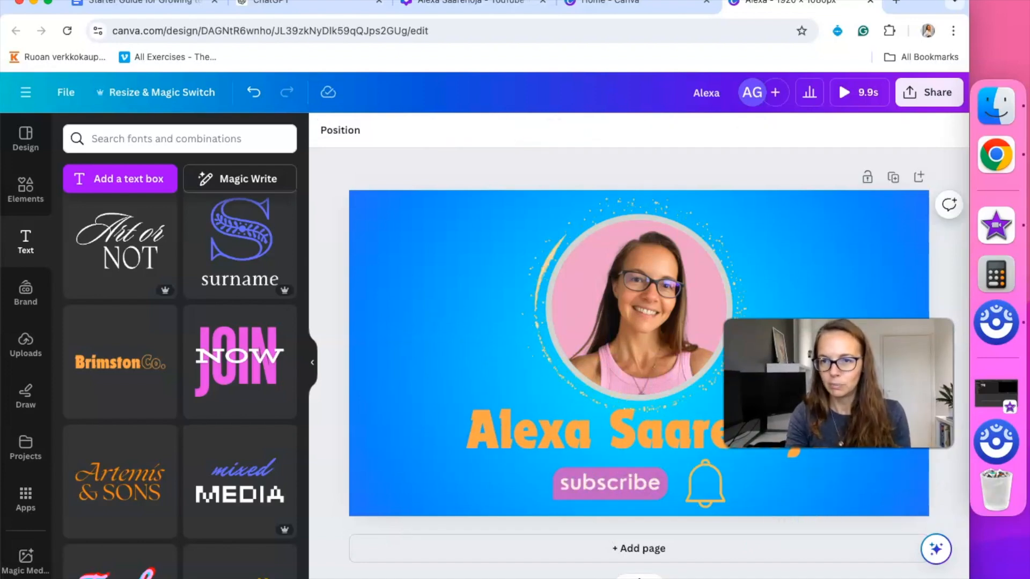
{"action": "left_click", "coordinate": [687, 440]}
{"action": "mouse_move", "coordinate": [656, 438]}
{"action": "left_mouse_down"}
{"action": "mouse_move", "coordinate": [640, 440]}
{"action": "mouse_move", "coordinate": [665, 439]}
{"action": "left_mouse_up"}
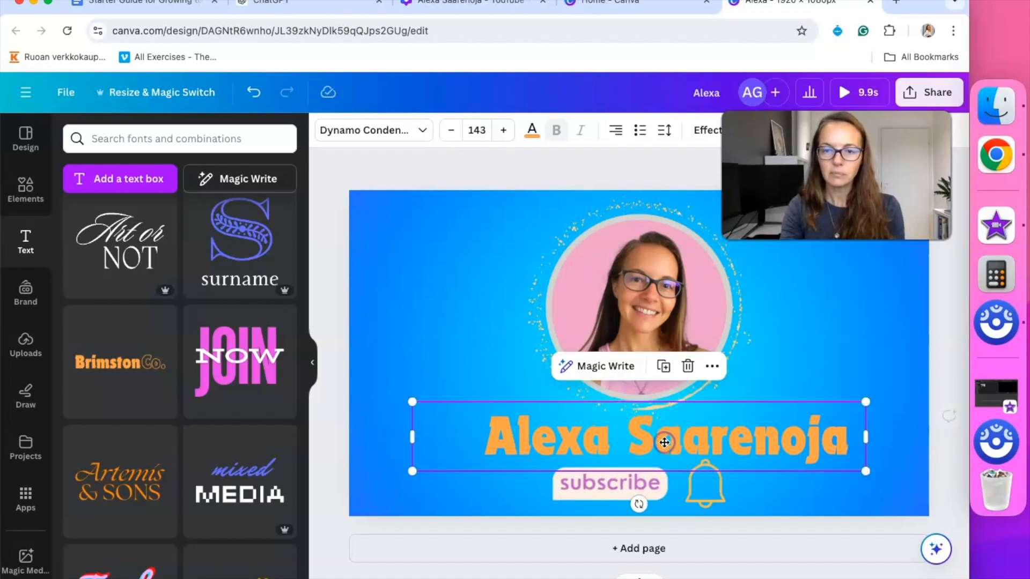
Make the page background black
{"action": "left_click", "coordinate": [533, 132]}
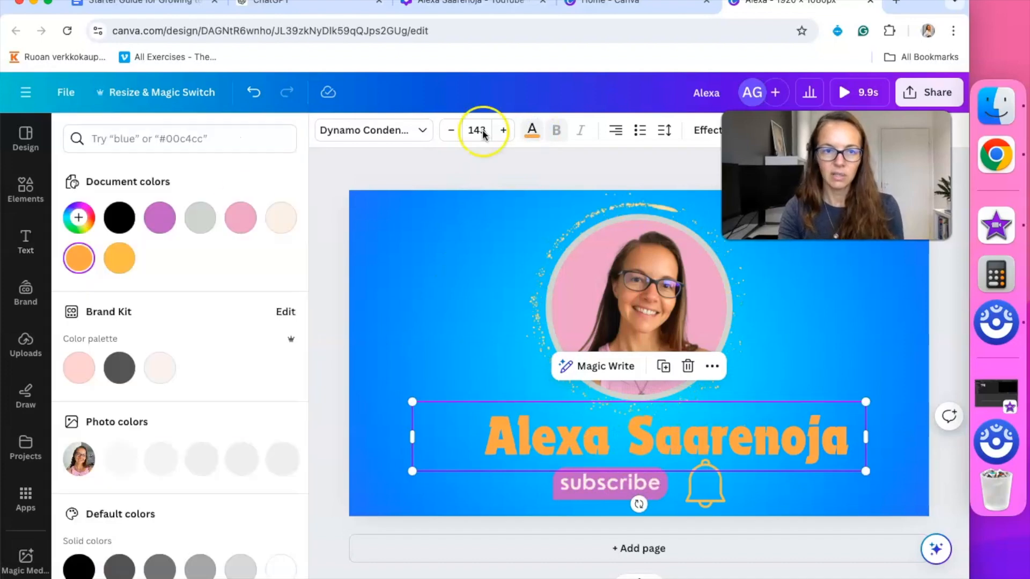
{"action": "left_click", "coordinate": [160, 220]}
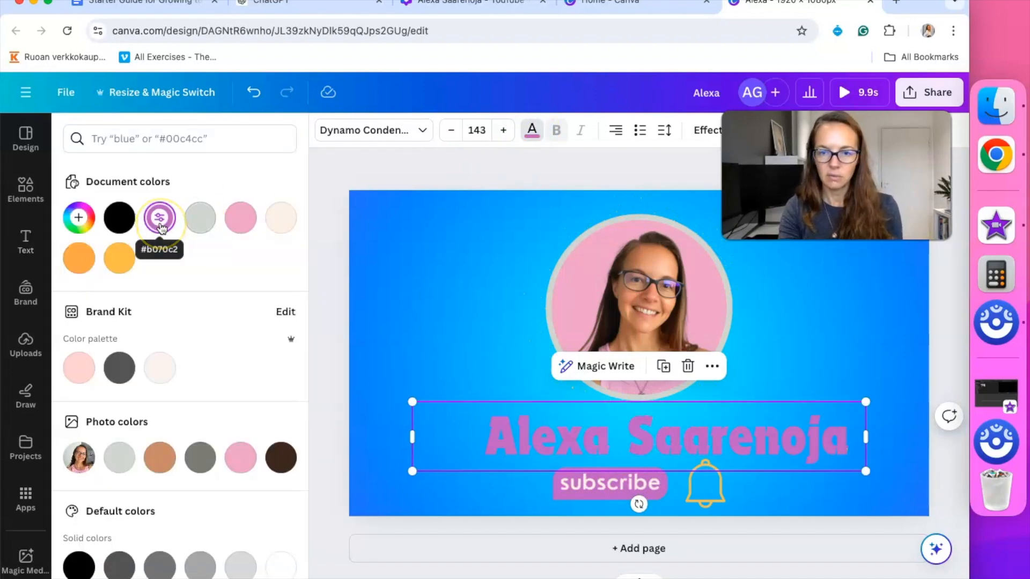
{"action": "left_click", "coordinate": [385, 228]}
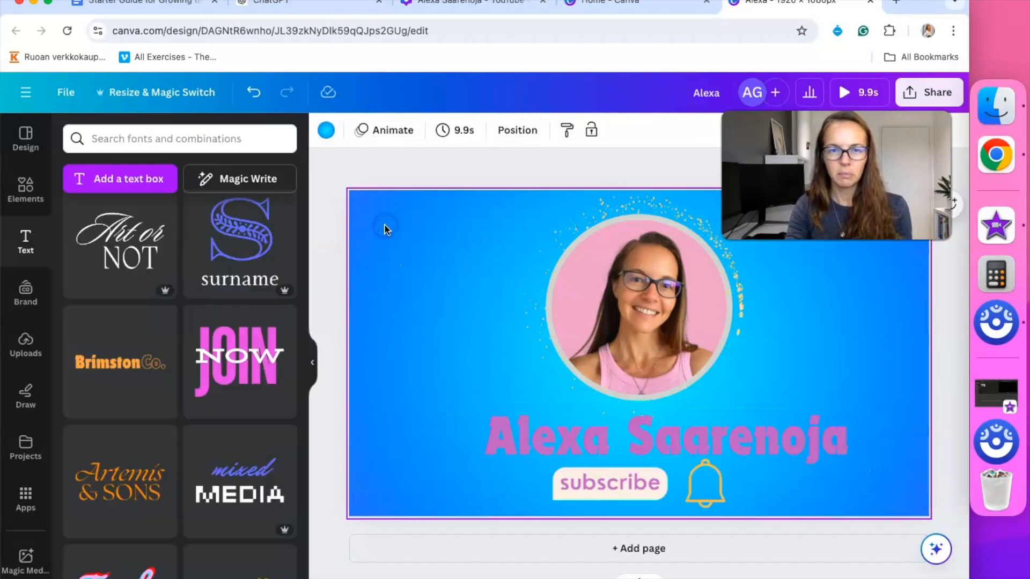
{"action": "left_click", "coordinate": [326, 130]}
{"action": "scroll", "coordinate": [244, 410], "scroll_direction": "down", "scroll_amount": 5}
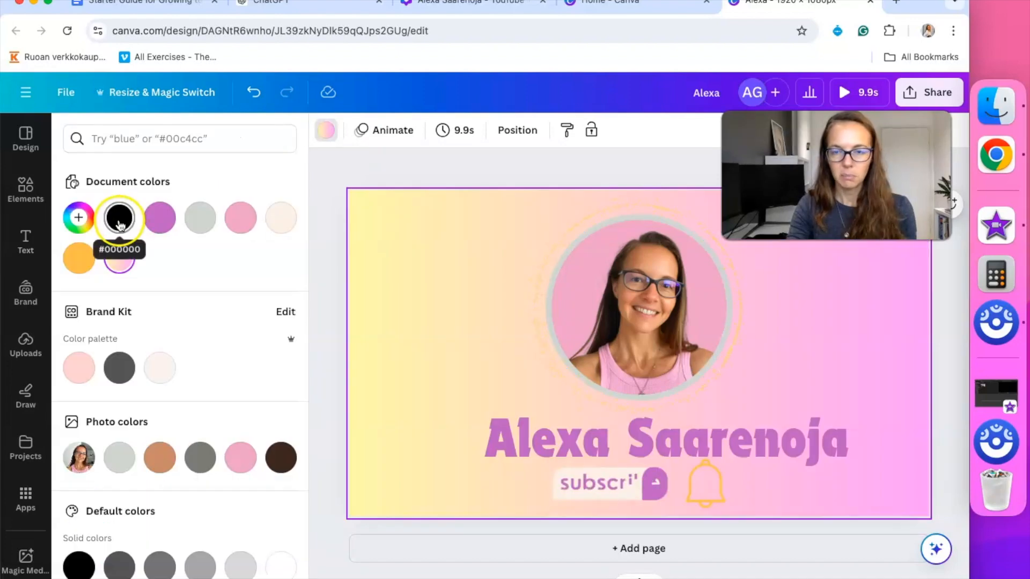
{"action": "left_click", "coordinate": [119, 220]}
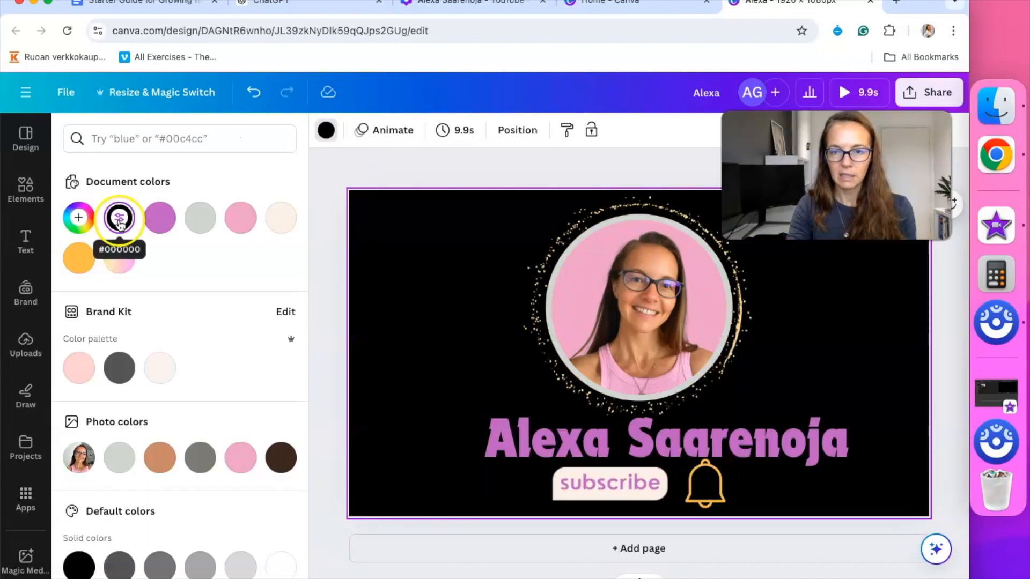
{"action": "left_click", "coordinate": [376, 177]}
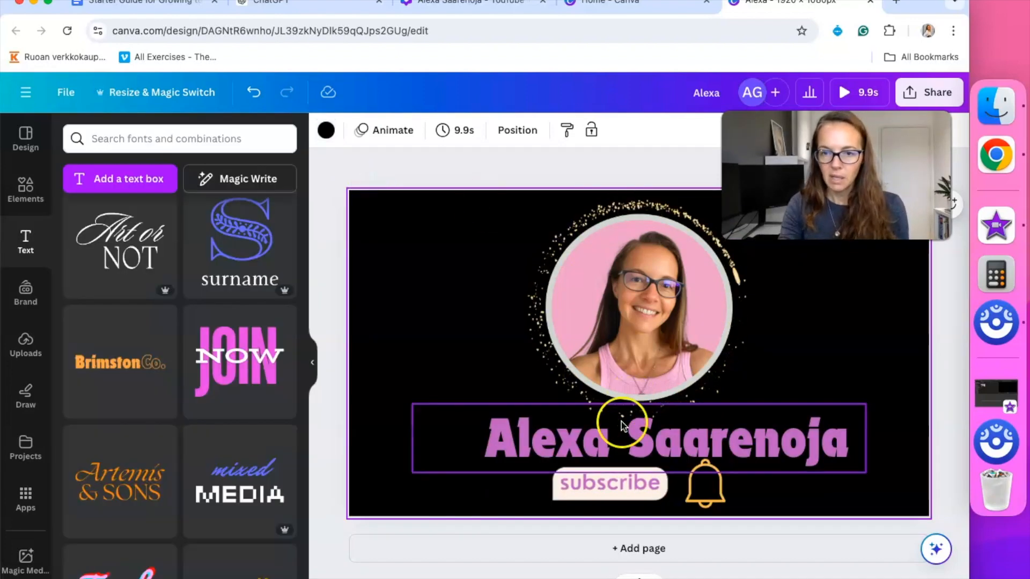
Recolour the name title white
{"action": "left_click", "coordinate": [678, 441]}
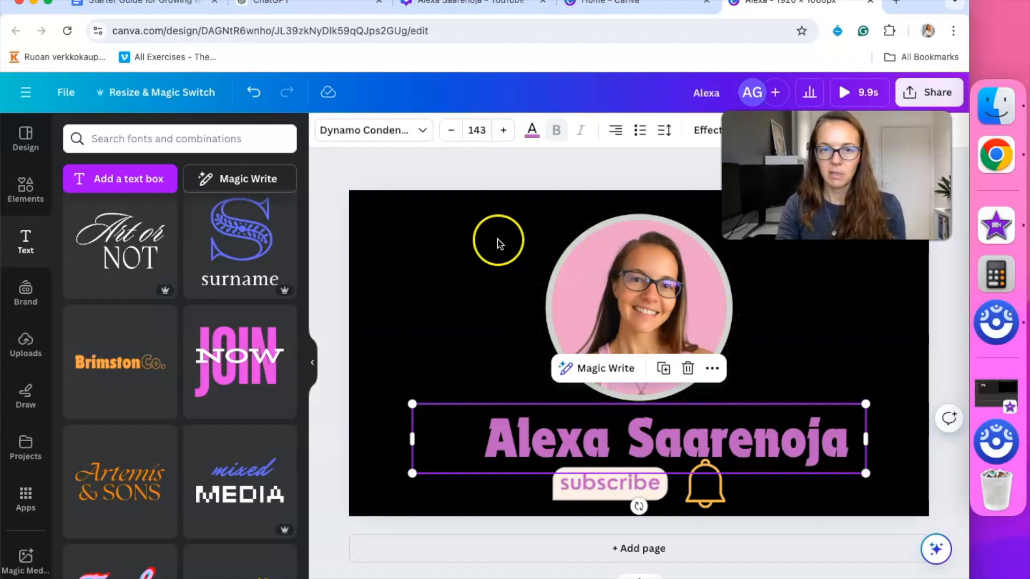
{"action": "left_click", "coordinate": [532, 130]}
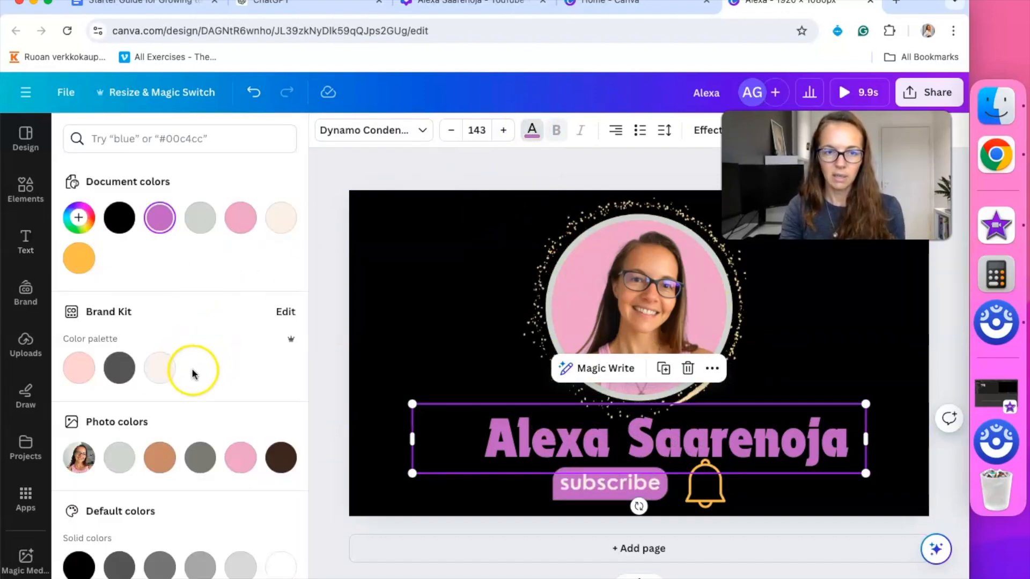
{"action": "left_click", "coordinate": [281, 567]}
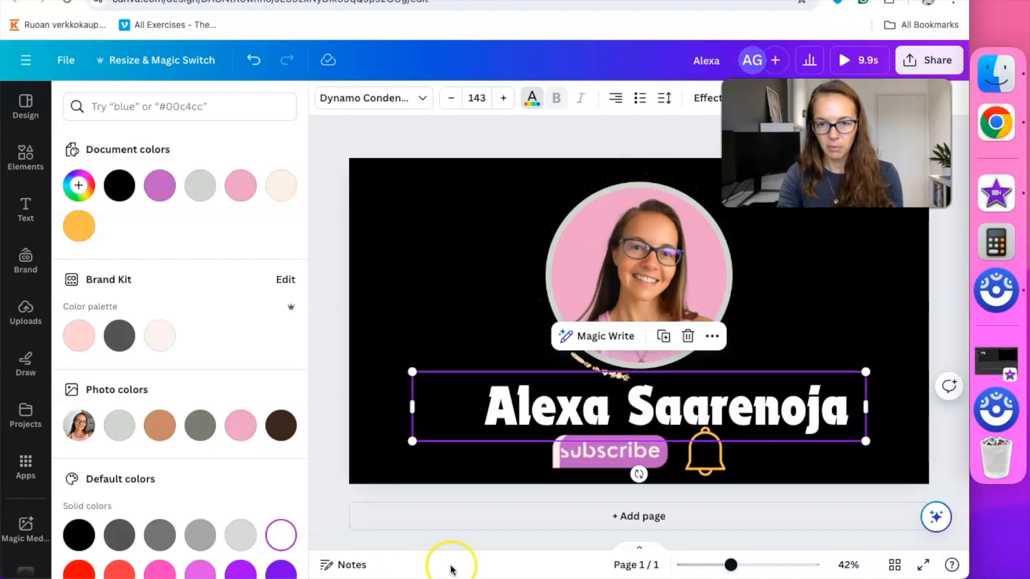
Shrink the name title to font size 112 and centre it under the portrait
{"action": "left_click_drag", "start_coordinate": [420, 372], "coordinate": [483, 383]}
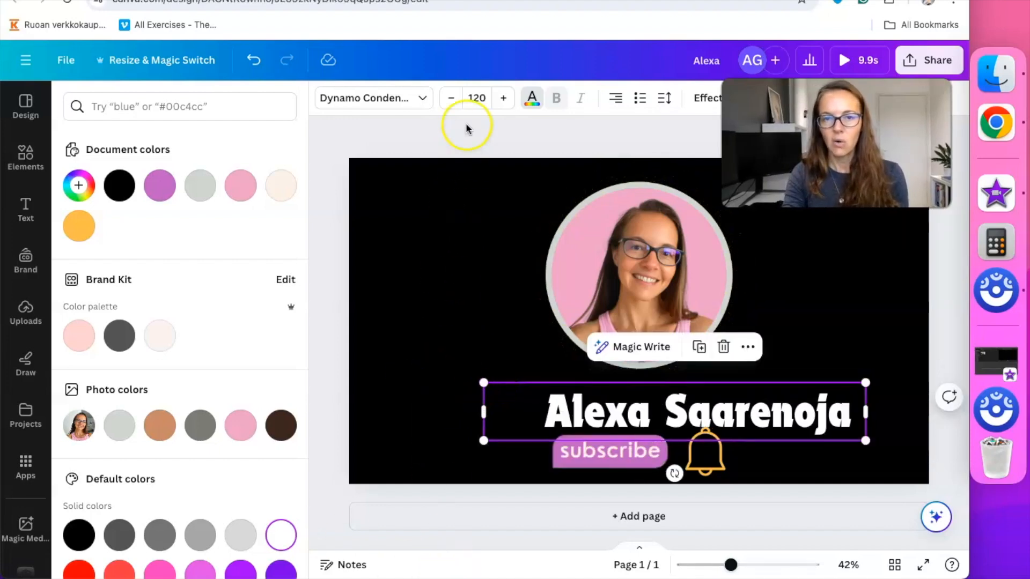
{"action": "left_click", "coordinate": [453, 99]}
{"action": "left_click", "coordinate": [453, 99]}
{"action": "left_click", "coordinate": [452, 99]}
{"action": "left_click", "coordinate": [452, 99]}
{"action": "left_click", "coordinate": [453, 100]}
{"action": "left_click", "coordinate": [453, 99]}
{"action": "left_click", "coordinate": [452, 99]}
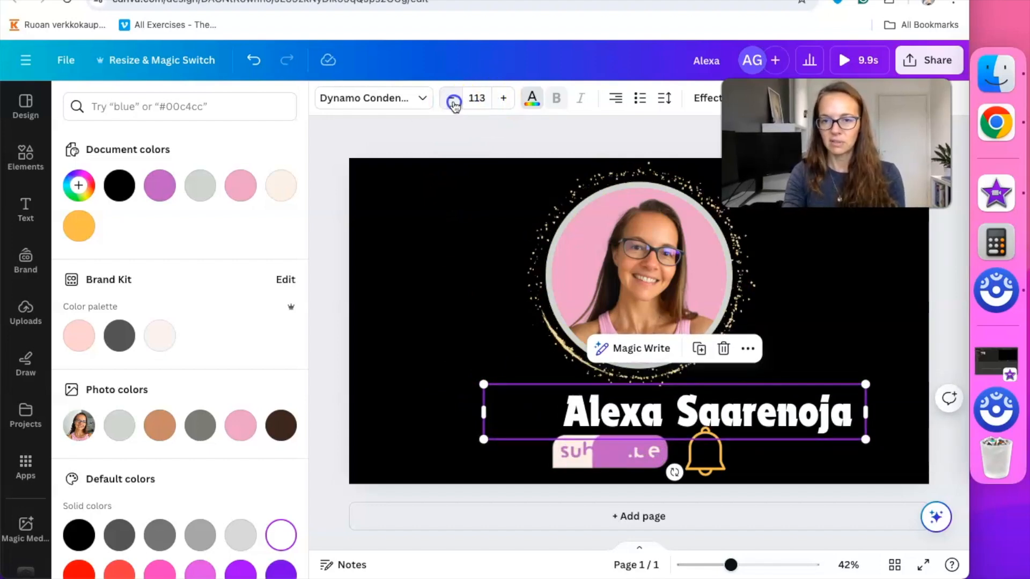
{"action": "left_click", "coordinate": [453, 99]}
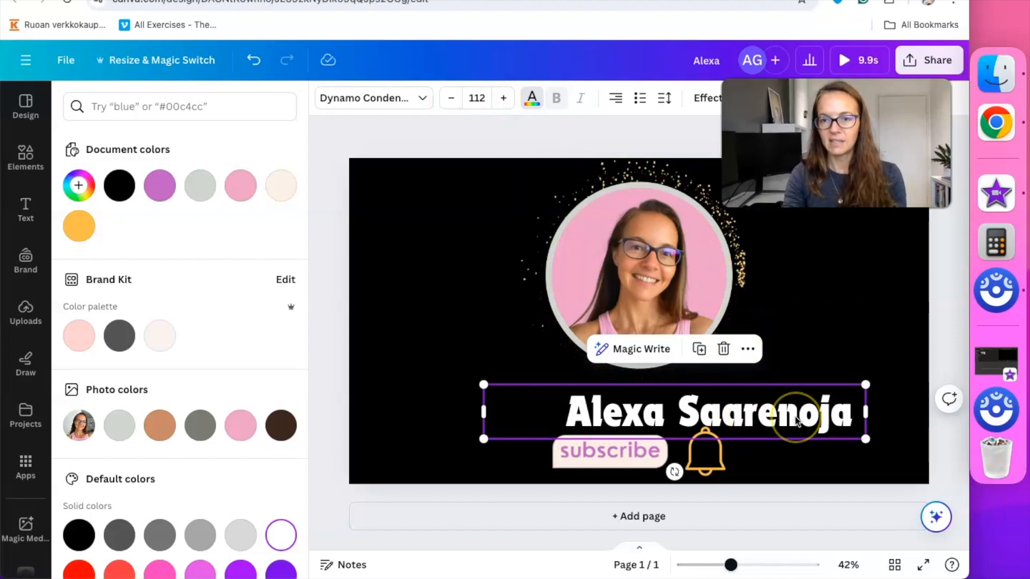
{"action": "left_click_drag", "start_coordinate": [769, 415], "coordinate": [738, 410]}
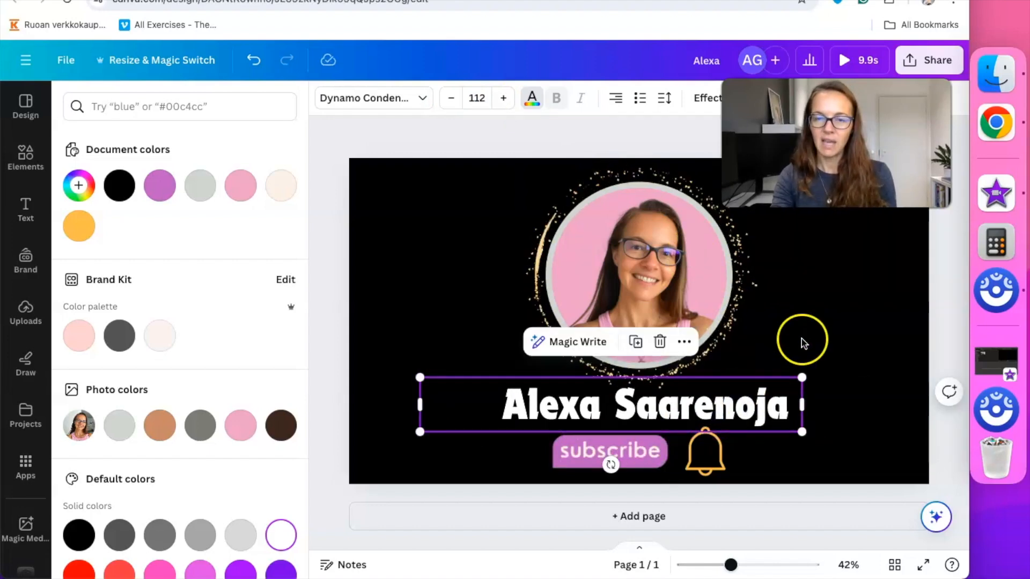
{"action": "left_click", "coordinate": [803, 343]}
{"action": "left_click", "coordinate": [713, 408]}
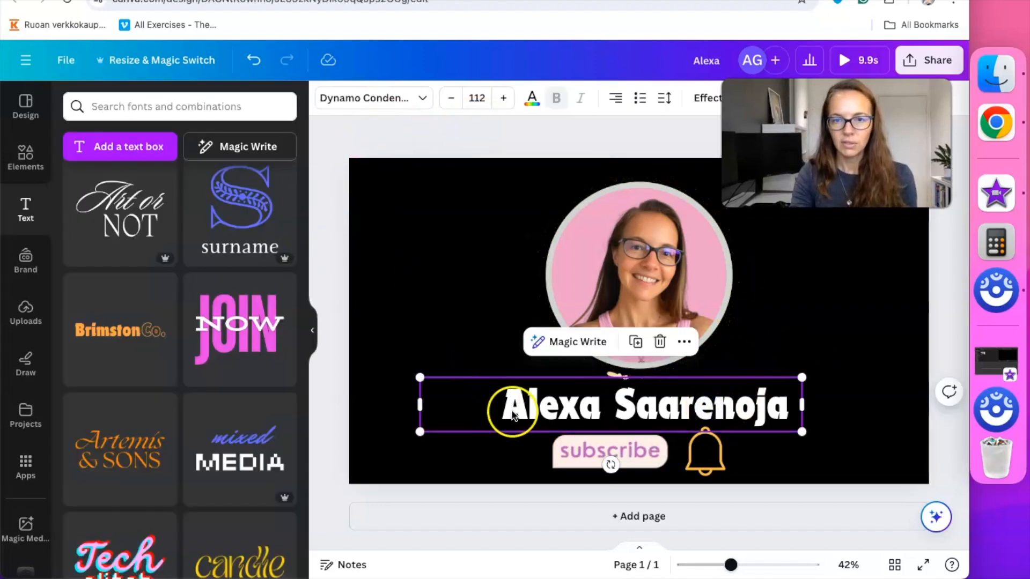
Recolour the name title yellow-orange #ffbd59
{"action": "left_click", "coordinate": [532, 100]}
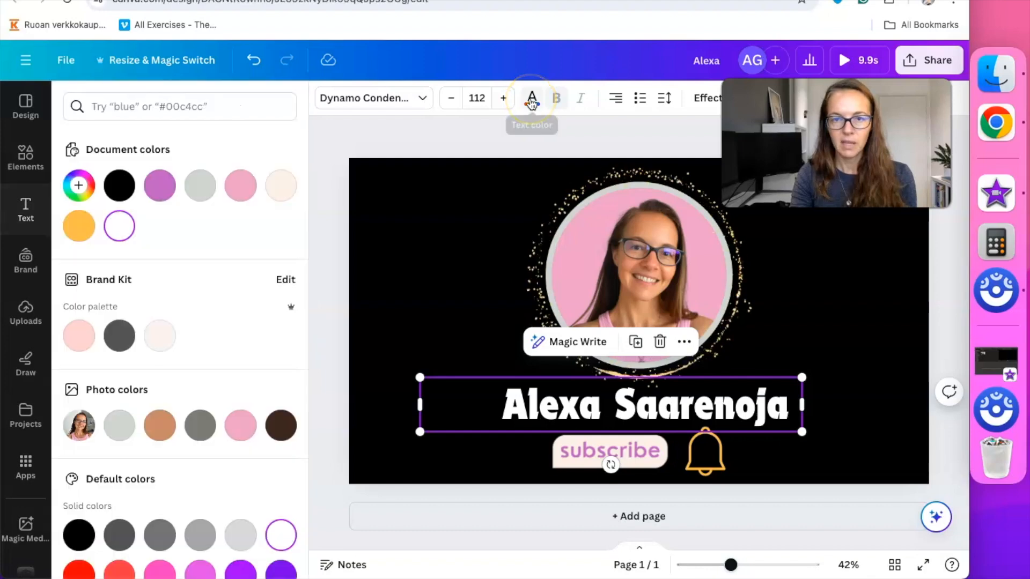
{"action": "left_click", "coordinate": [80, 235]}
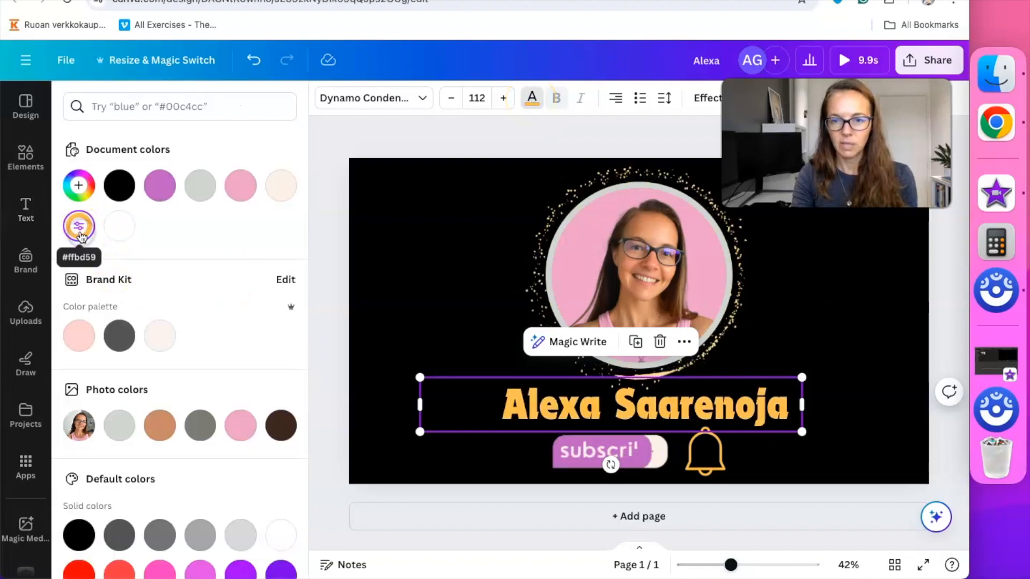
{"action": "left_click", "coordinate": [370, 141]}
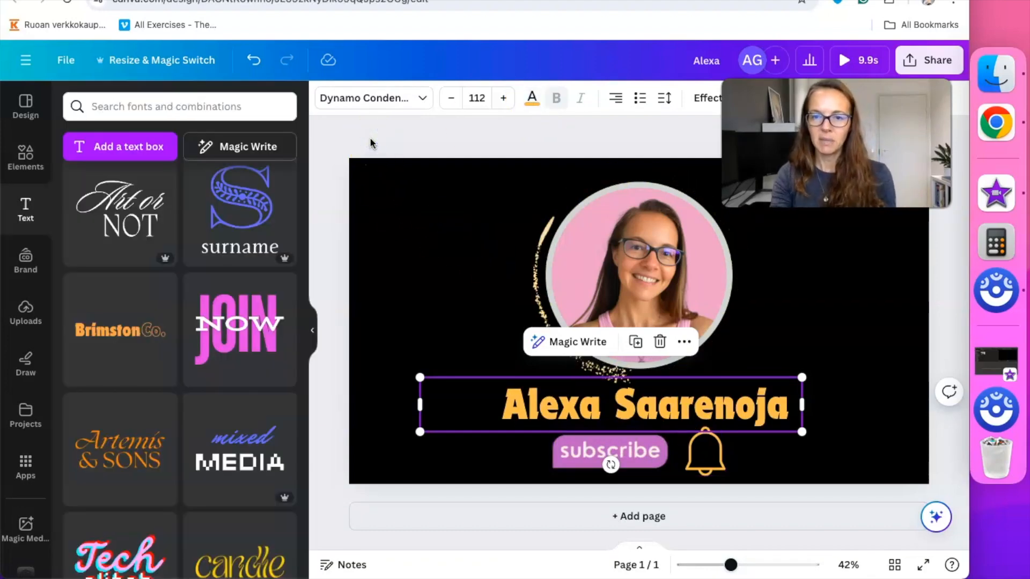
{"action": "left_click", "coordinate": [459, 136]}
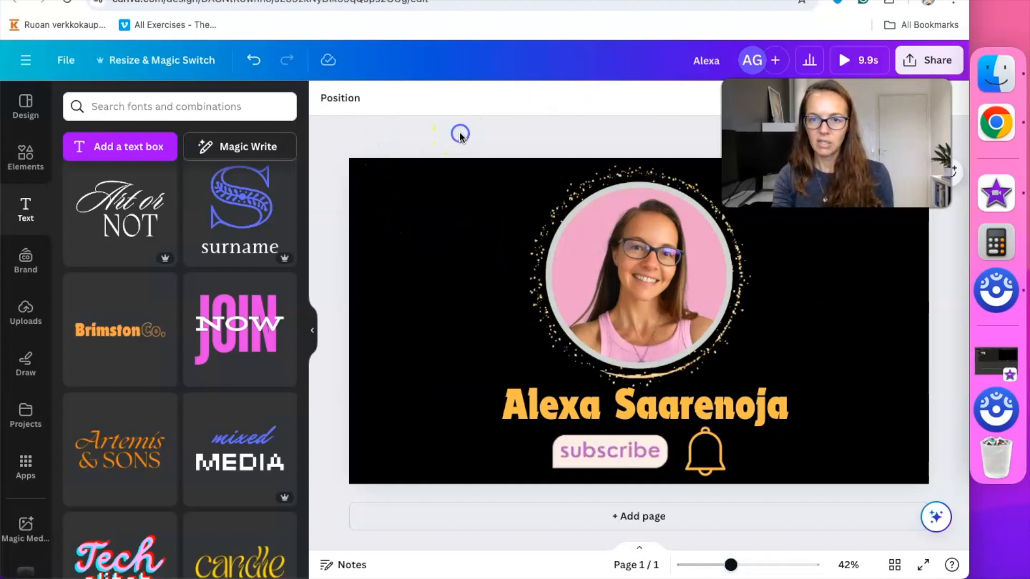
{"action": "left_click", "coordinate": [545, 414]}
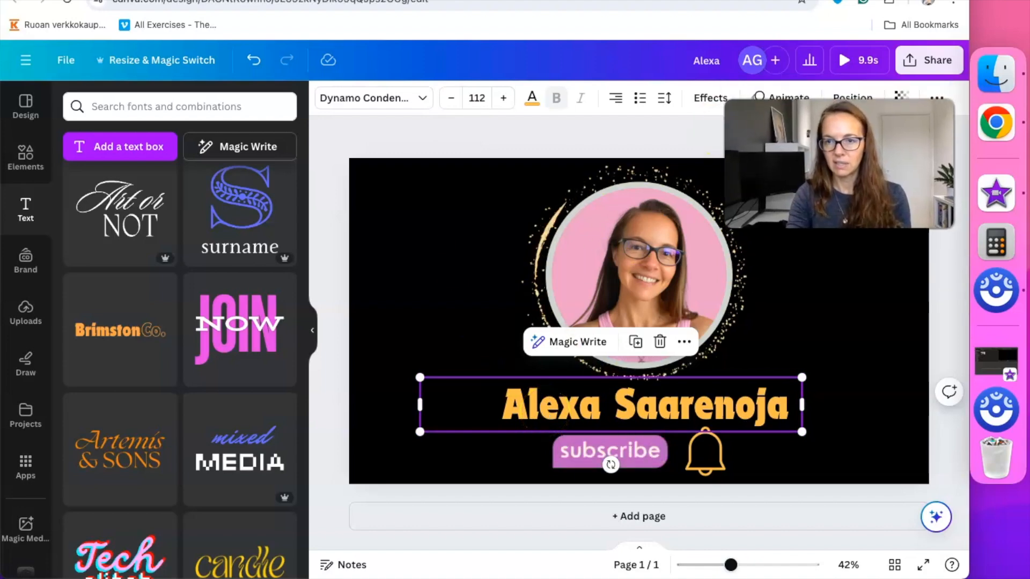
Try the Shadow, Lift, Hollow, Splice, Outline, Echo, Glitch and Neon effects on the yellow name
{"action": "left_click", "coordinate": [706, 99]}
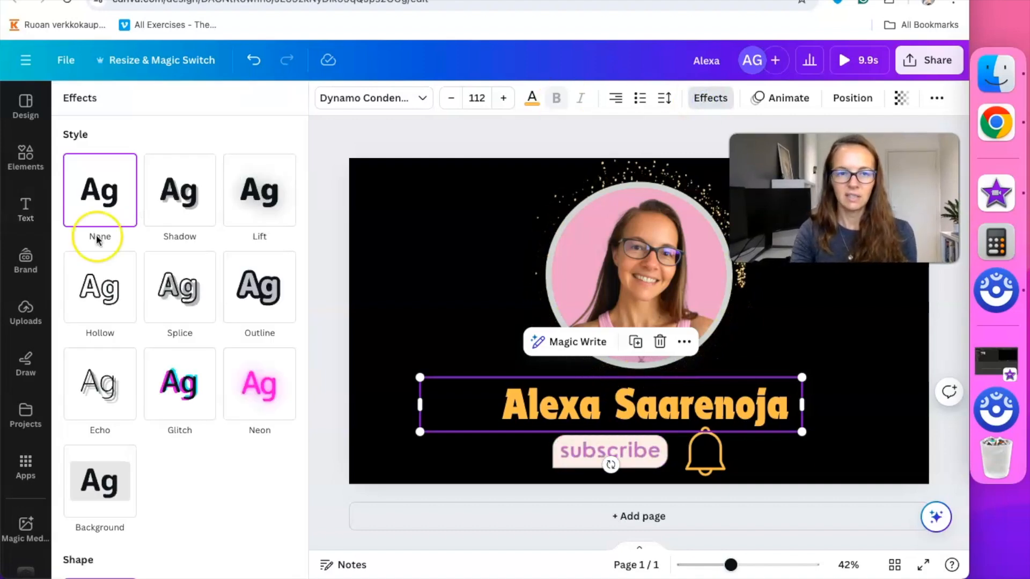
{"action": "left_click", "coordinate": [170, 195]}
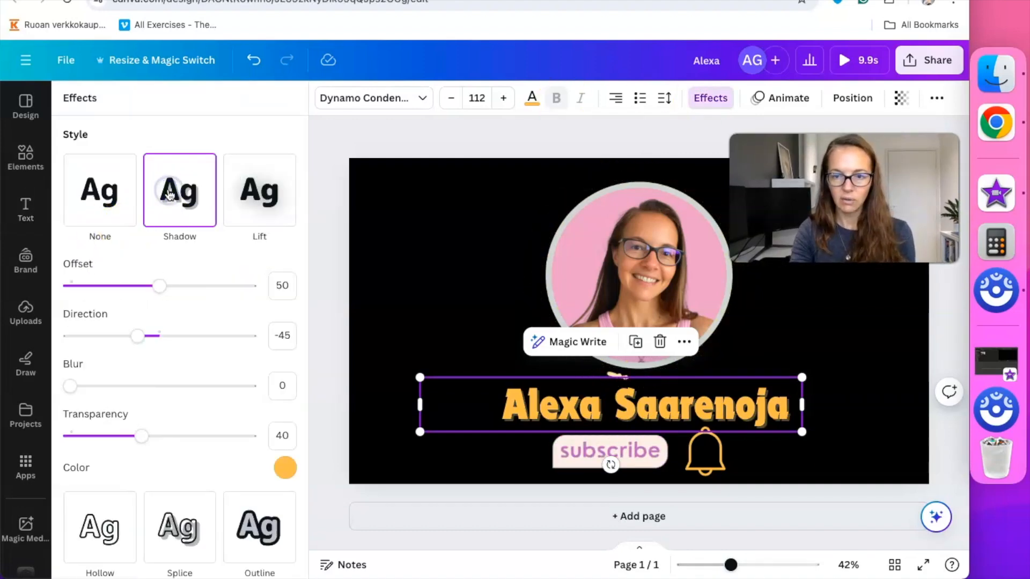
{"action": "left_click", "coordinate": [242, 194]}
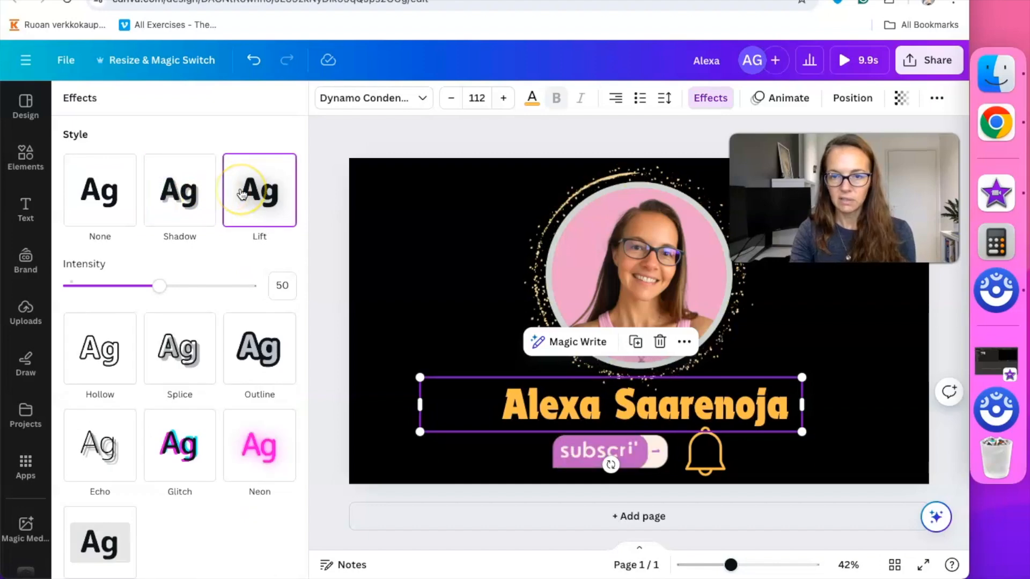
{"action": "left_click", "coordinate": [92, 360]}
{"action": "left_click", "coordinate": [195, 300]}
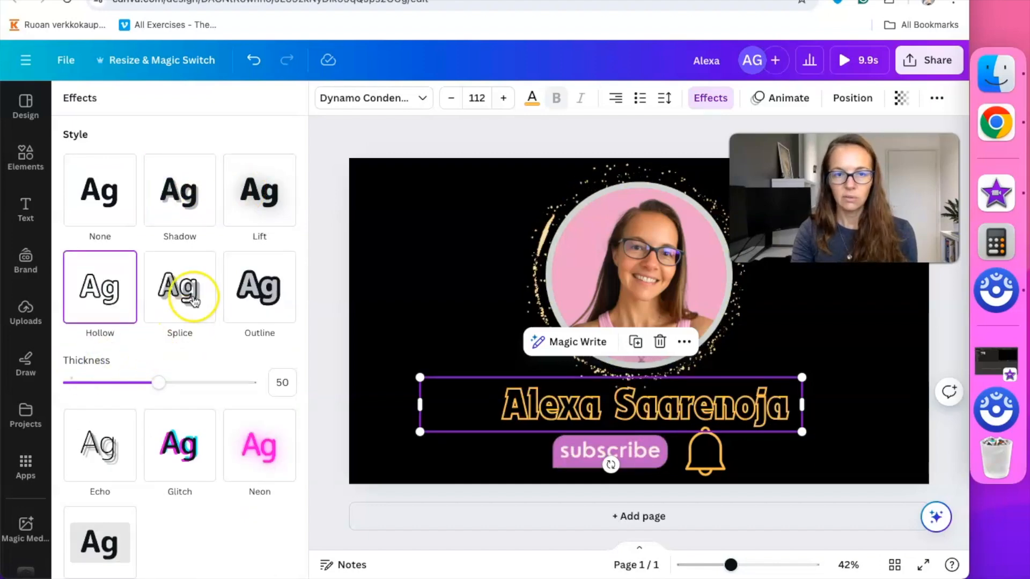
{"action": "left_click", "coordinate": [255, 294]}
{"action": "left_click", "coordinate": [102, 475]}
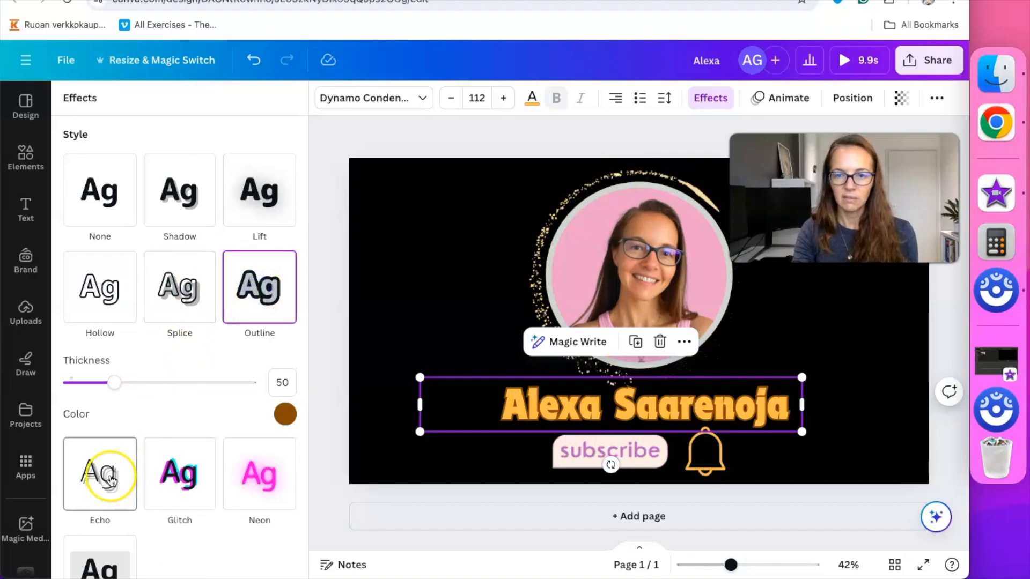
{"action": "left_click", "coordinate": [197, 391]}
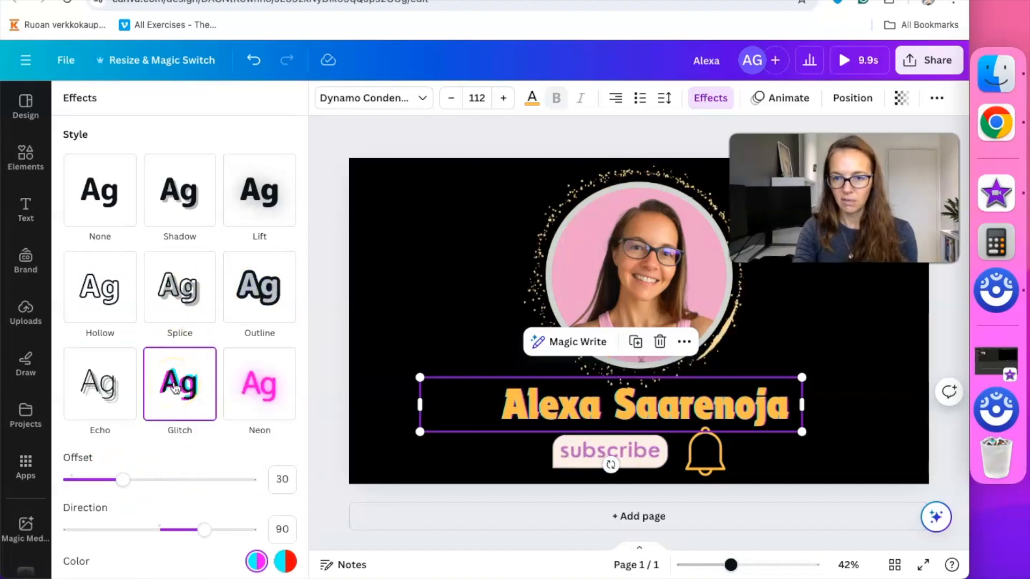
{"action": "left_click", "coordinate": [260, 384]}
Bend the name into an upward Curve around the portrait
{"action": "scroll", "coordinate": [184, 386], "scroll_direction": "down", "scroll_amount": 3}
{"action": "left_click", "coordinate": [185, 531]}
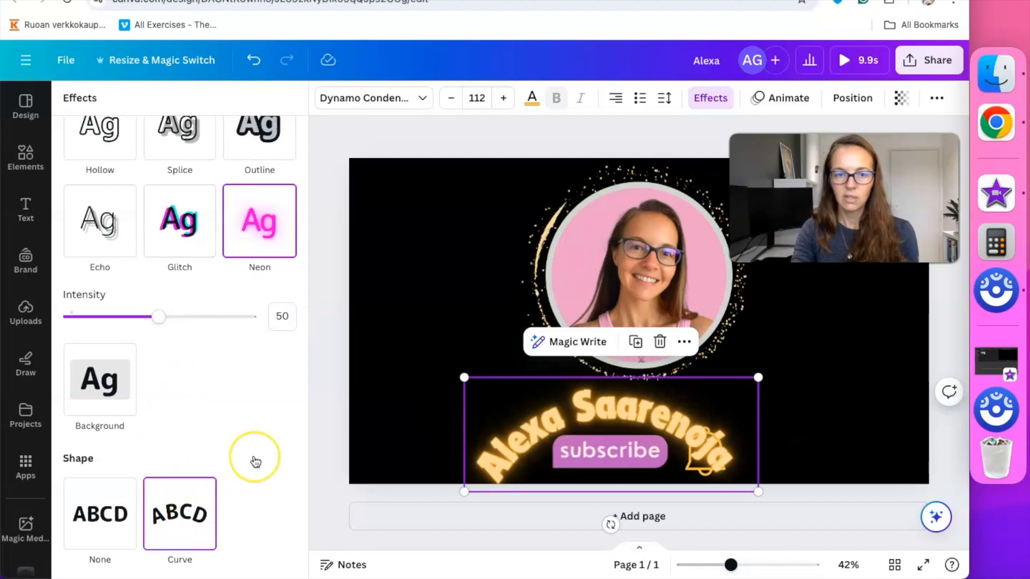
{"action": "scroll", "coordinate": [255, 462], "scroll_direction": "down", "scroll_amount": 2}
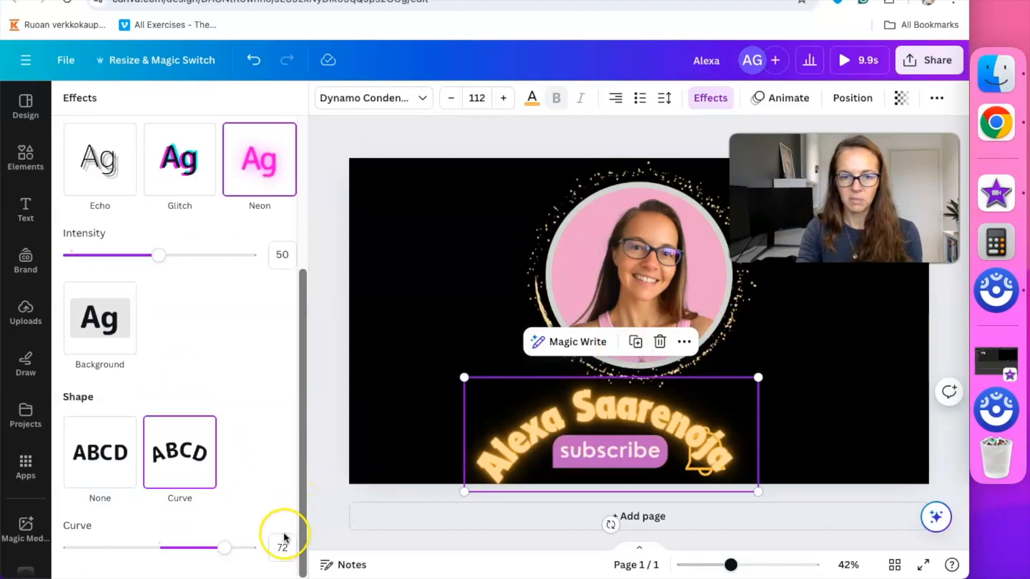
{"action": "left_click_drag", "start_coordinate": [213, 552], "coordinate": [91, 529]}
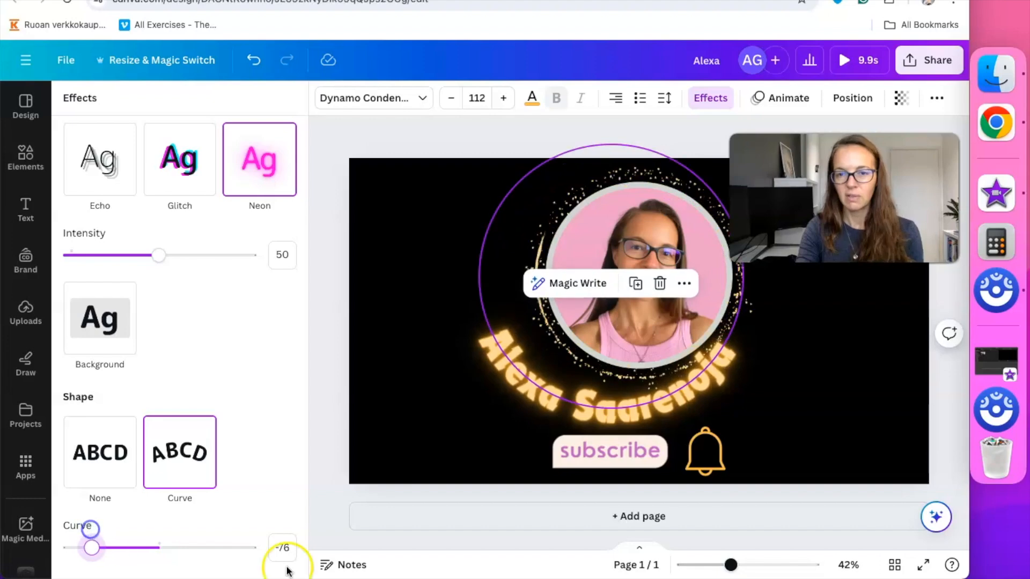
{"action": "left_click", "coordinate": [710, 99]}
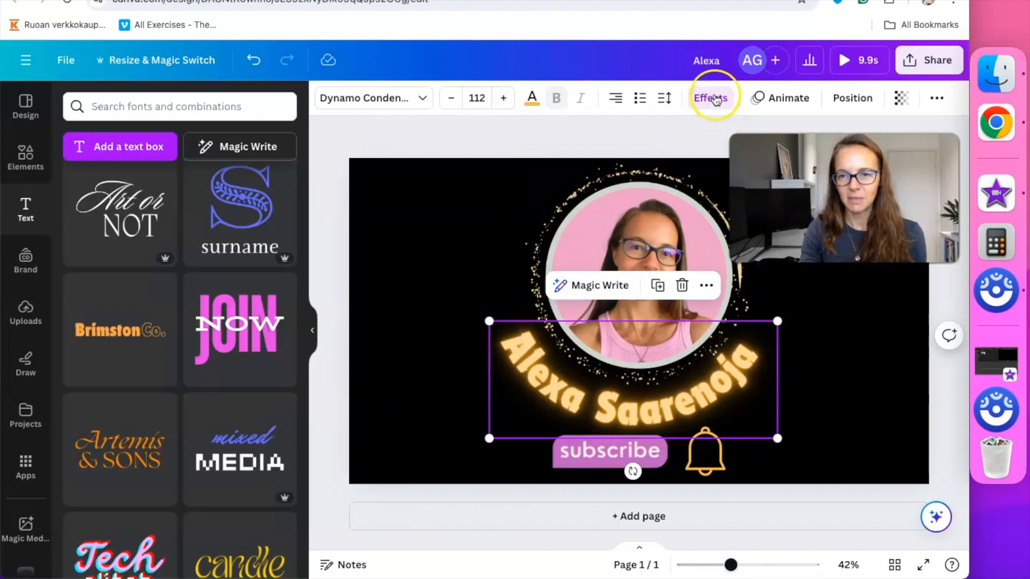
Set the name's Style and Shape back to None so it sits straight with no effect
{"action": "left_click", "coordinate": [714, 99]}
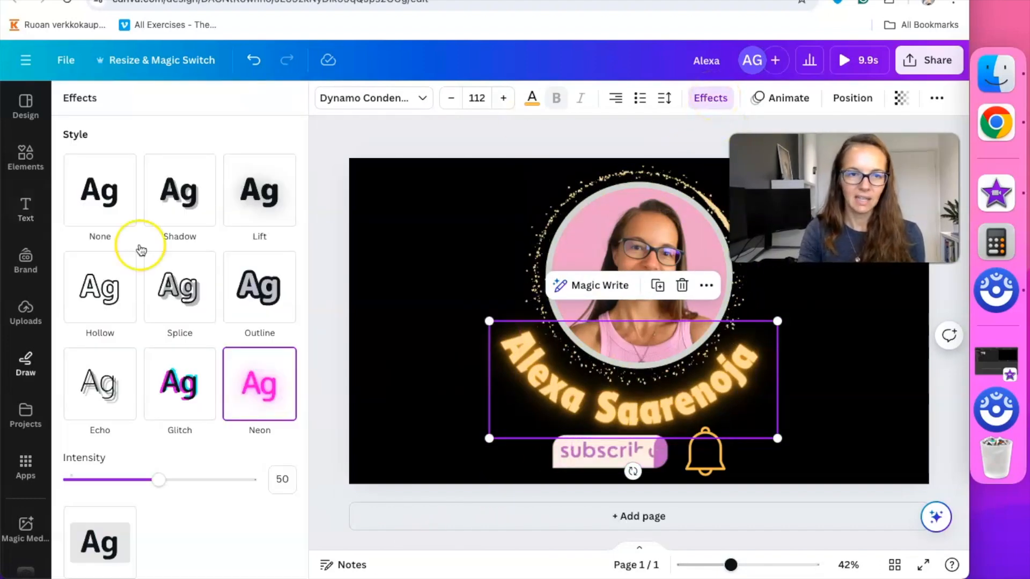
{"action": "left_click", "coordinate": [97, 195]}
{"action": "scroll", "coordinate": [137, 389], "scroll_direction": "down", "scroll_amount": 3}
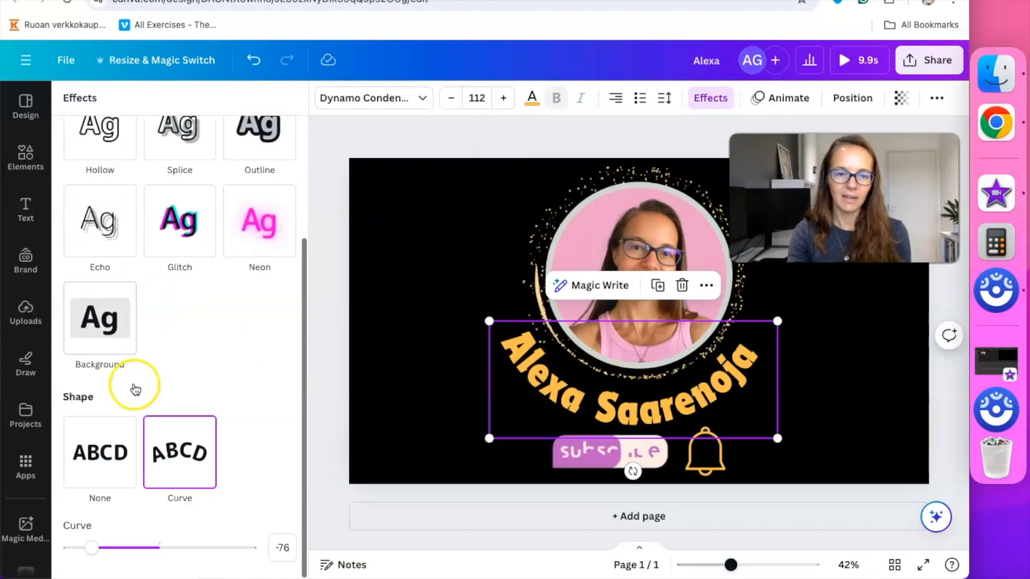
{"action": "left_click", "coordinate": [99, 437]}
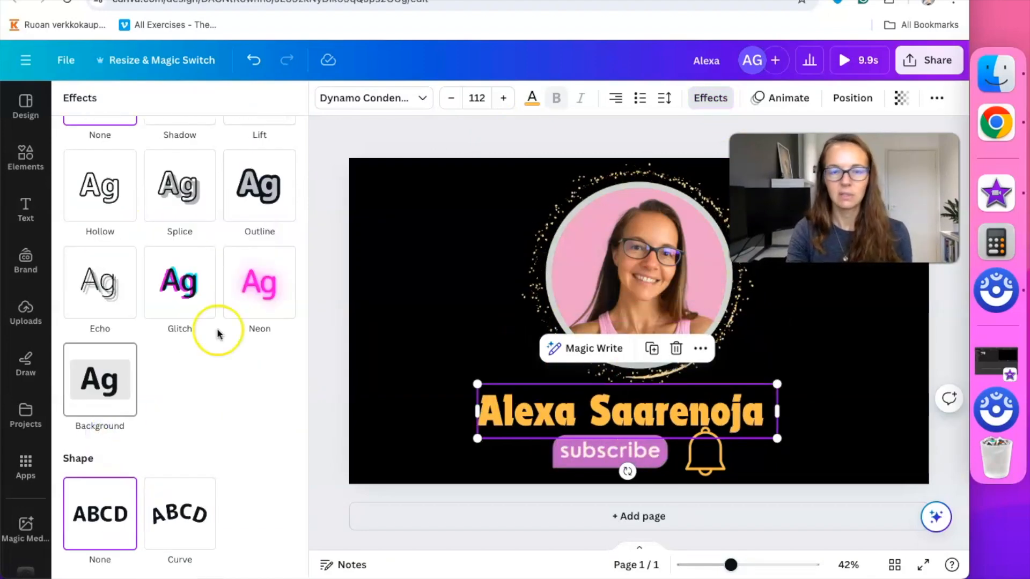
{"action": "left_click", "coordinate": [346, 121]}
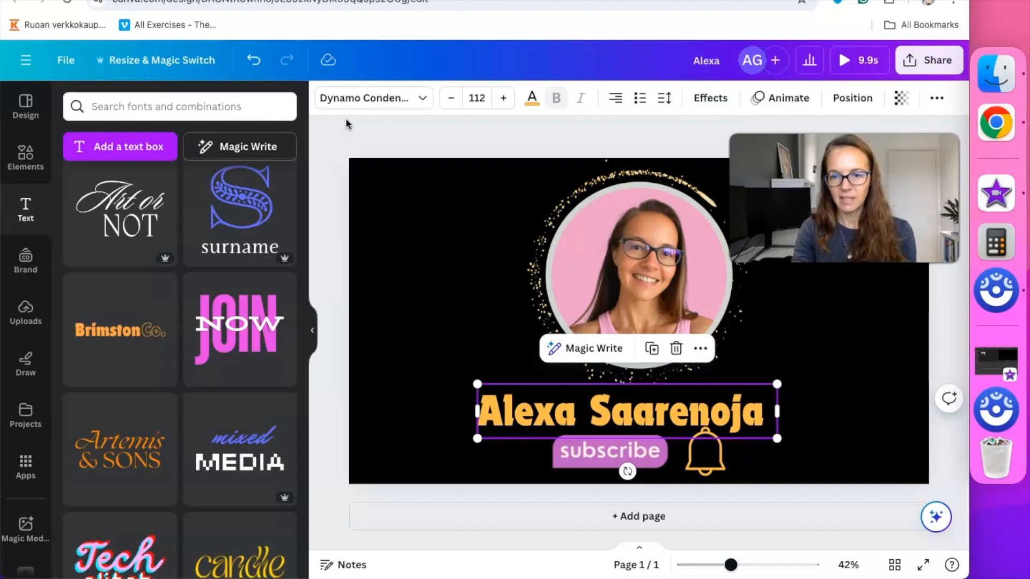
{"action": "left_click", "coordinate": [503, 129]}
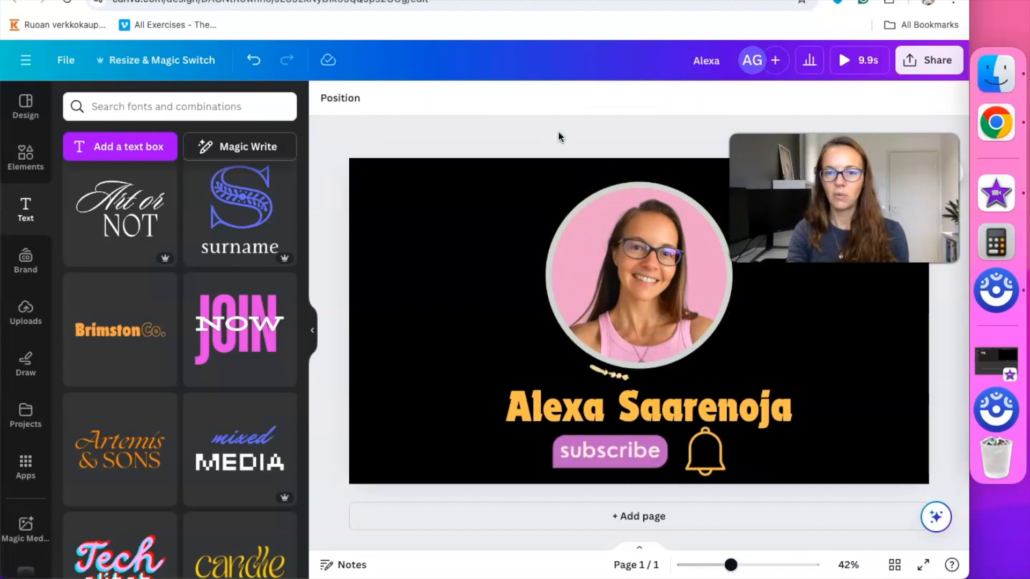
{"action": "left_click", "coordinate": [490, 183]}
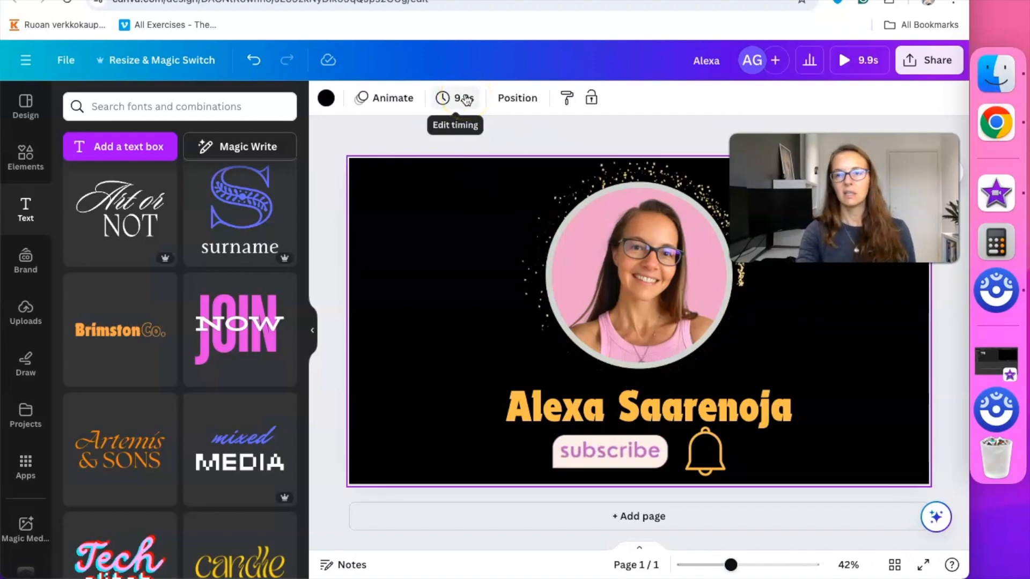
{"action": "left_click", "coordinate": [857, 56]}
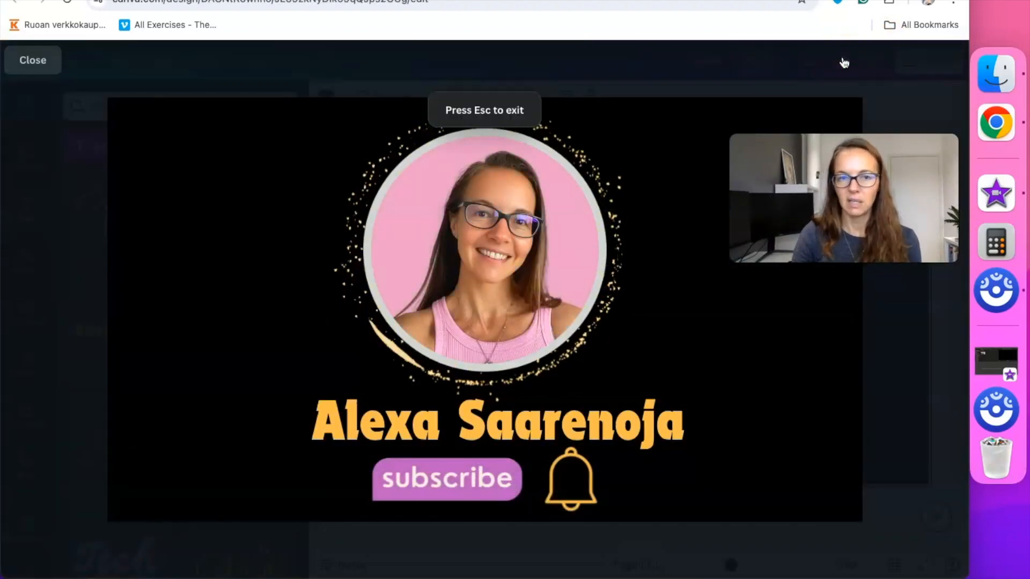
{"action": "left_click", "coordinate": [32, 59]}
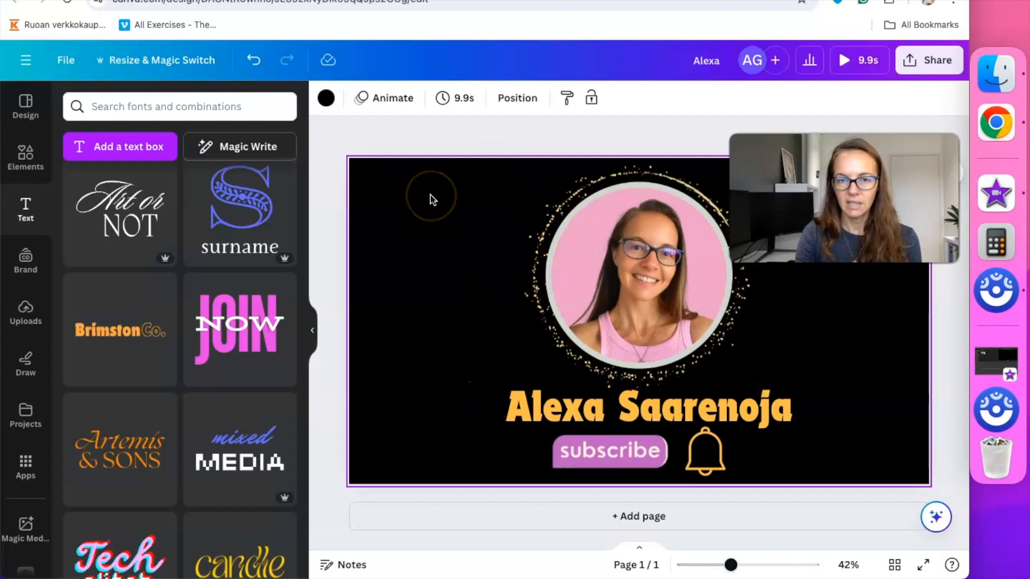
Try the Fun and Corporate page animations, then apply Rise to the page
{"action": "left_click", "coordinate": [389, 100]}
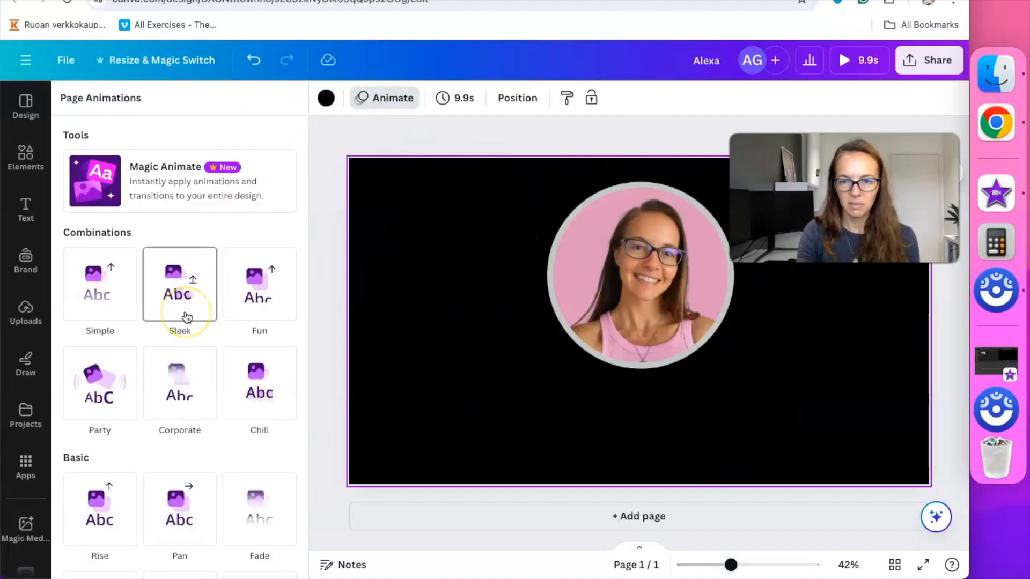
{"action": "left_click", "coordinate": [267, 301]}
{"action": "left_click", "coordinate": [177, 397]}
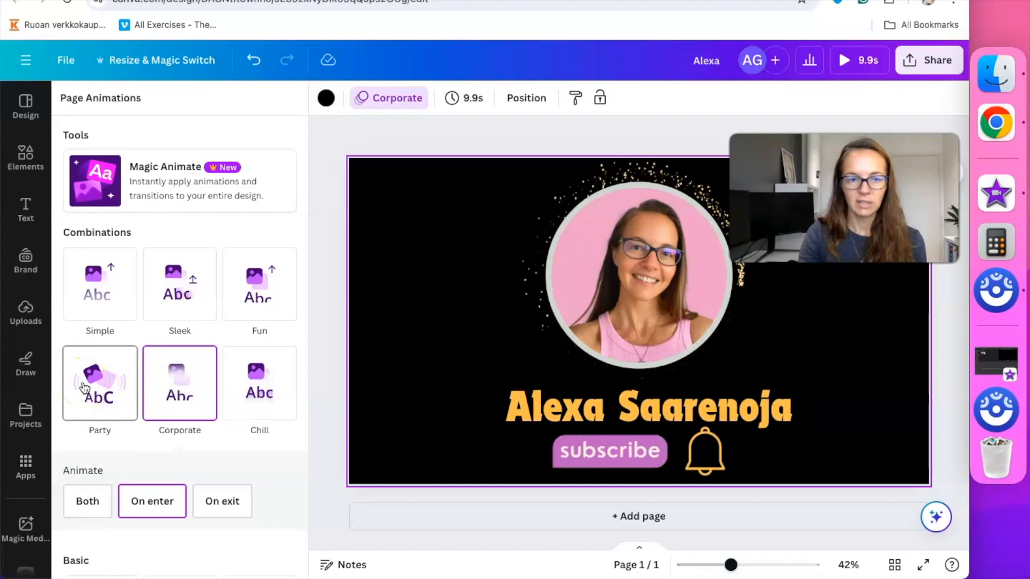
{"action": "scroll", "coordinate": [181, 446], "scroll_direction": "down", "scroll_amount": 5}
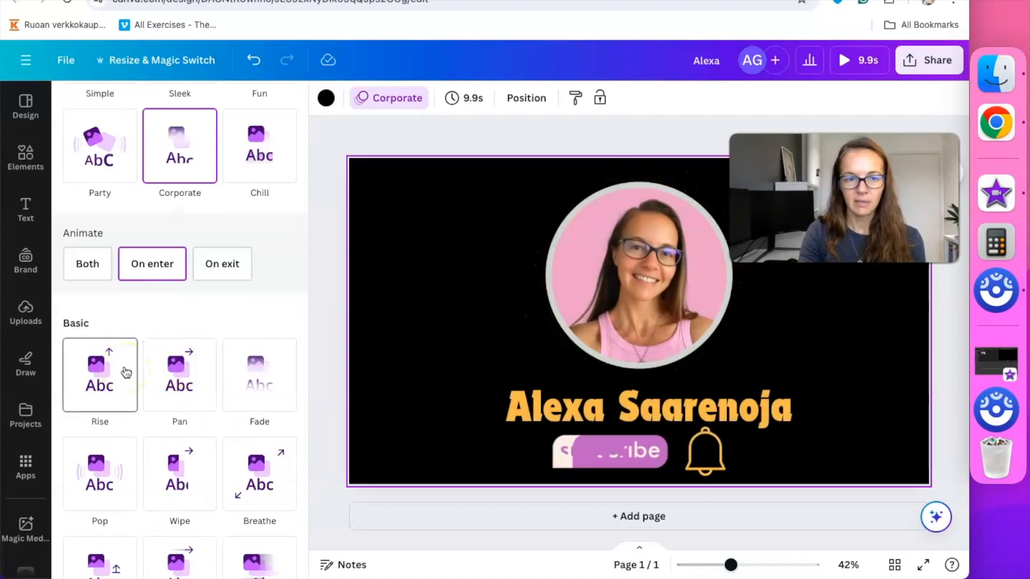
{"action": "left_click", "coordinate": [101, 382]}
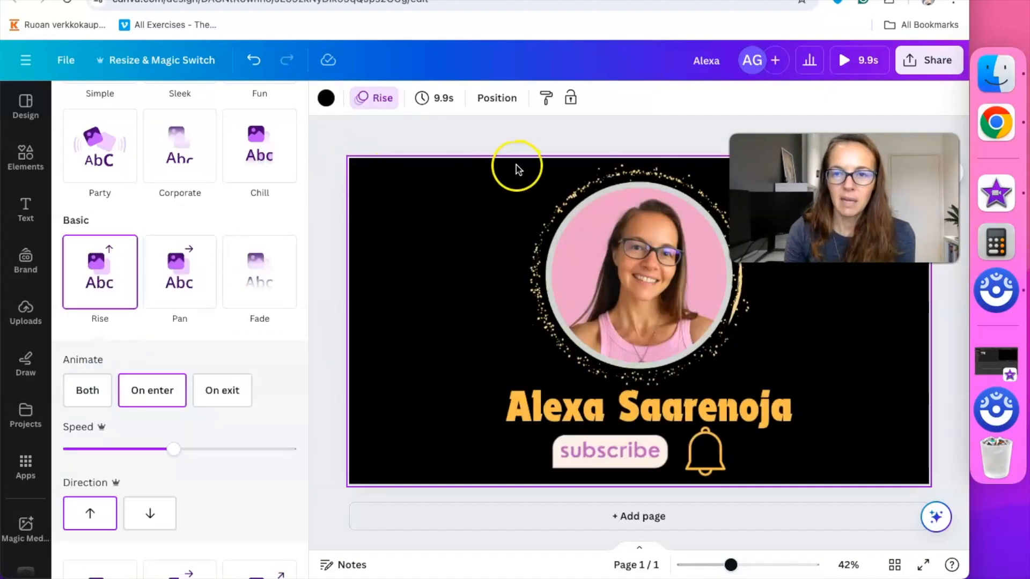
Shorten the page duration from 9.9s to 3.0s
{"action": "left_click", "coordinate": [444, 102]}
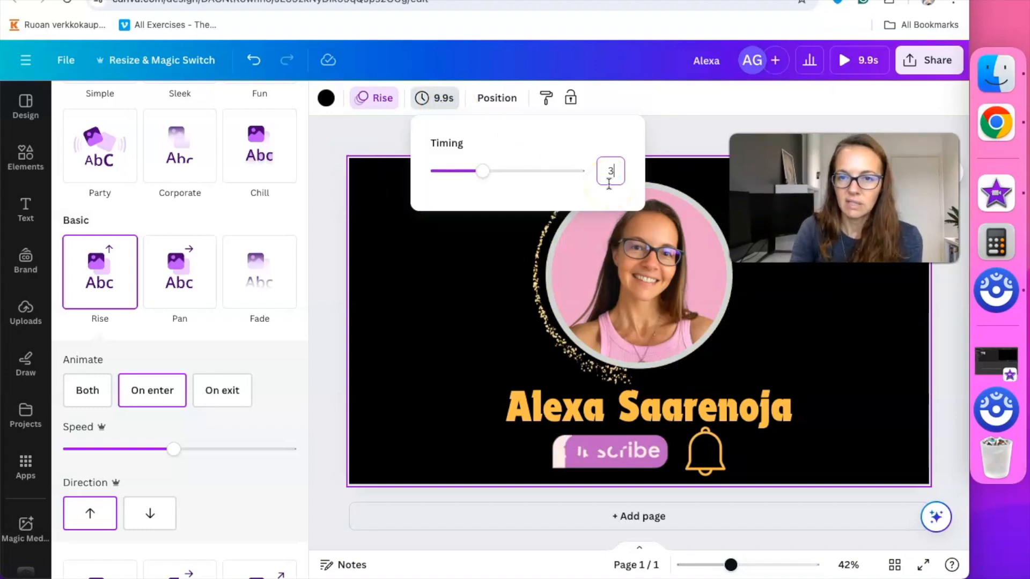
{"action": "left_click", "coordinate": [592, 128]}
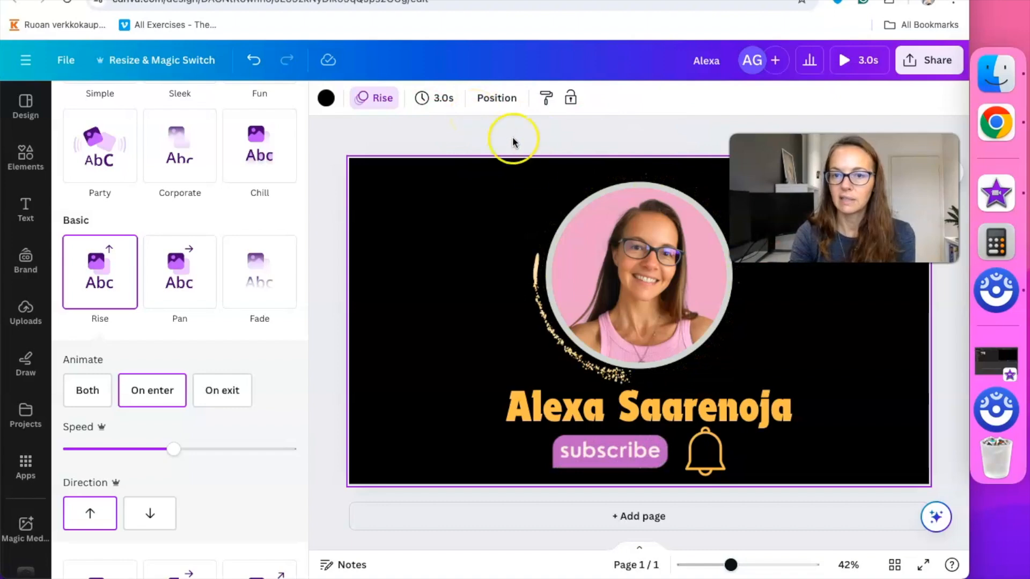
{"action": "left_click", "coordinate": [637, 139]}
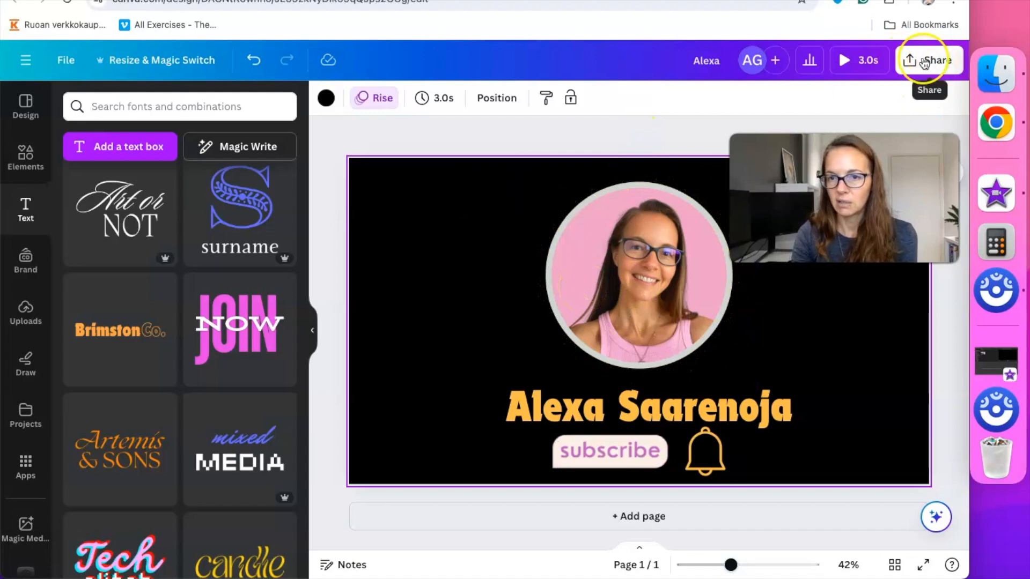
Preview the 3-second intro full screen, then add 'Animated subscribe' to the design's title
{"action": "left_click", "coordinate": [845, 60]}
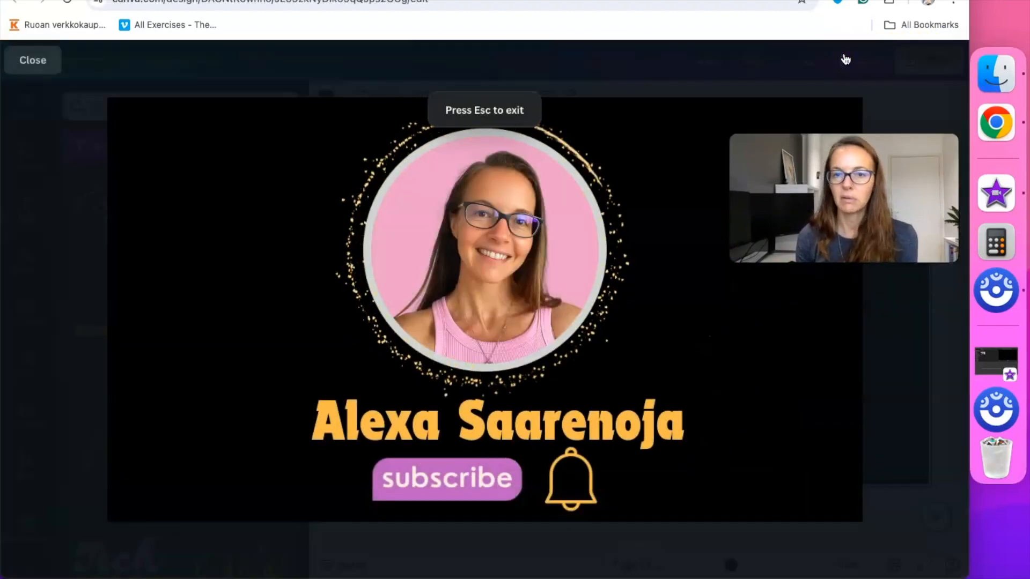
{"action": "left_click", "coordinate": [30, 60]}
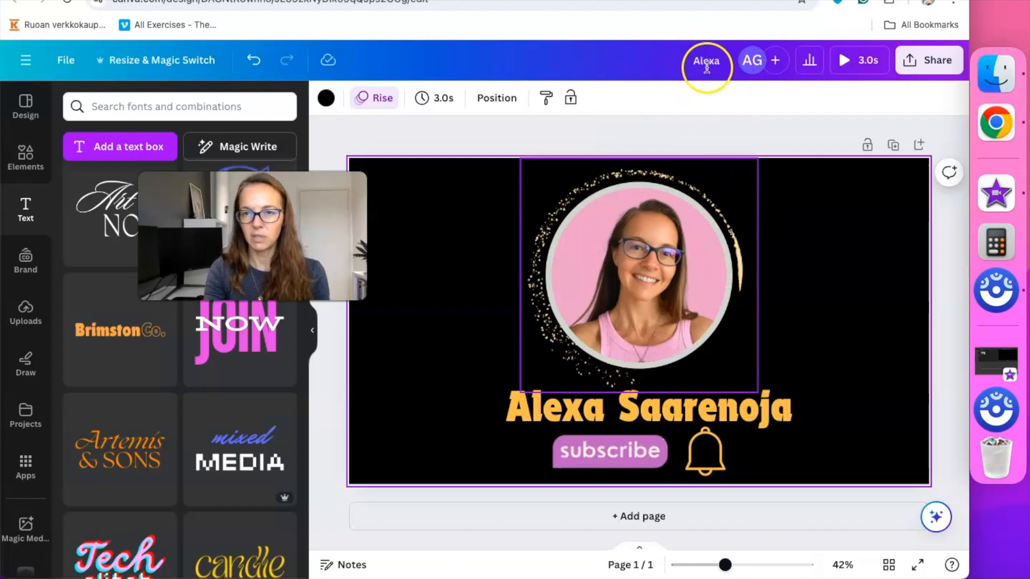
{"action": "left_click", "coordinate": [711, 65]}
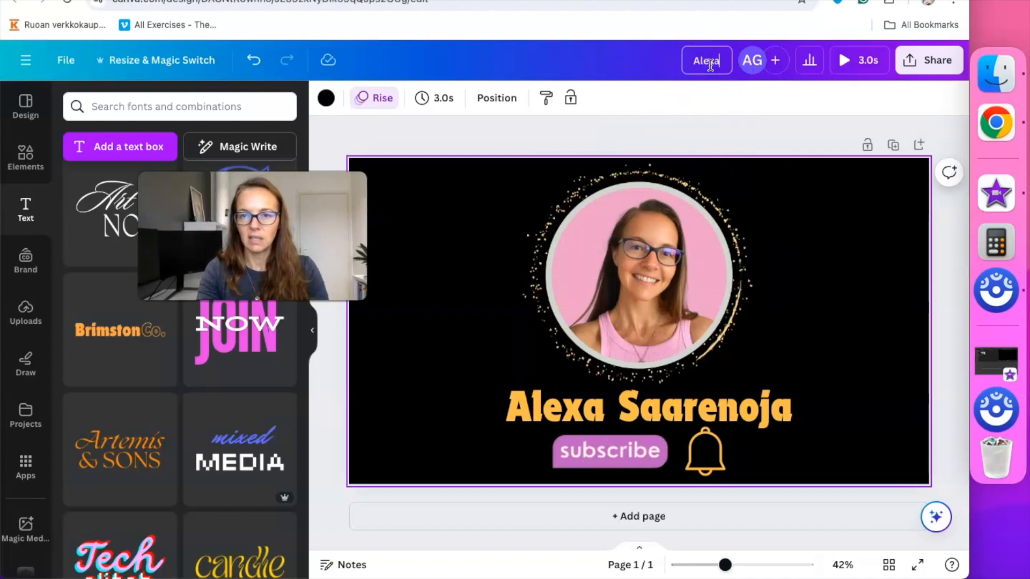
{"action": "type", "text": "Ani"}
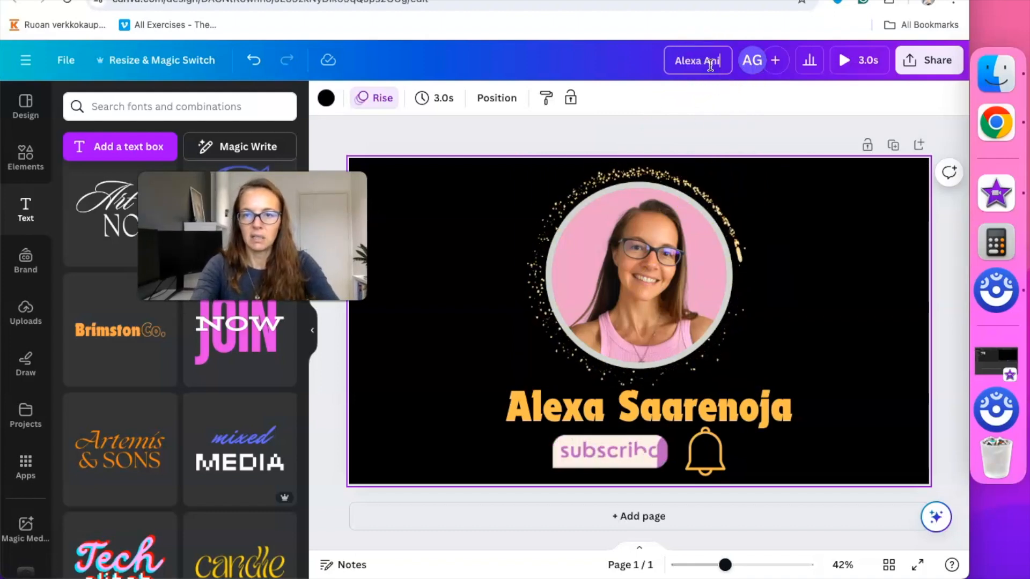
{"action": "type", "text": "mated subscribe"}
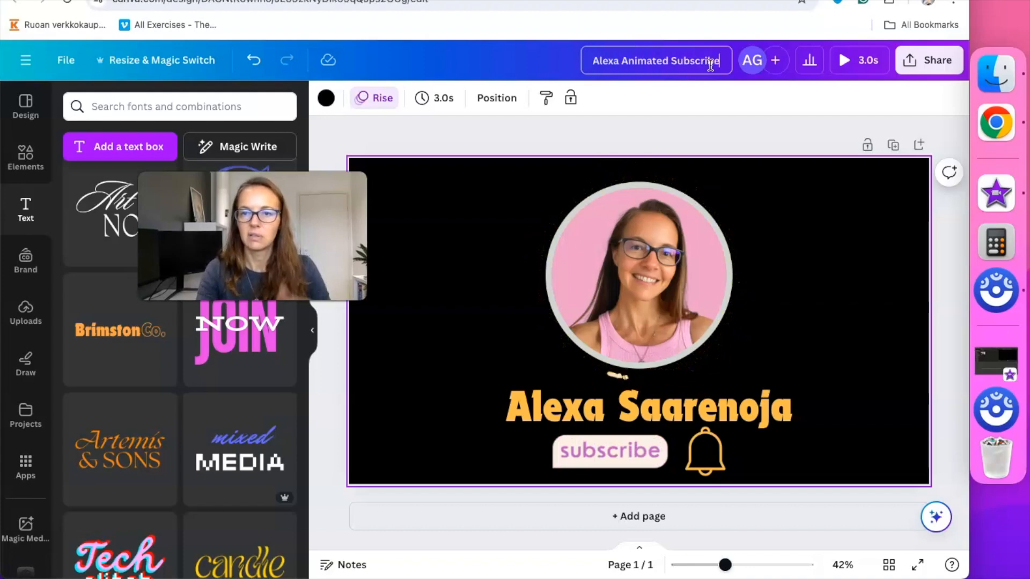
{"action": "left_click", "coordinate": [759, 63]}
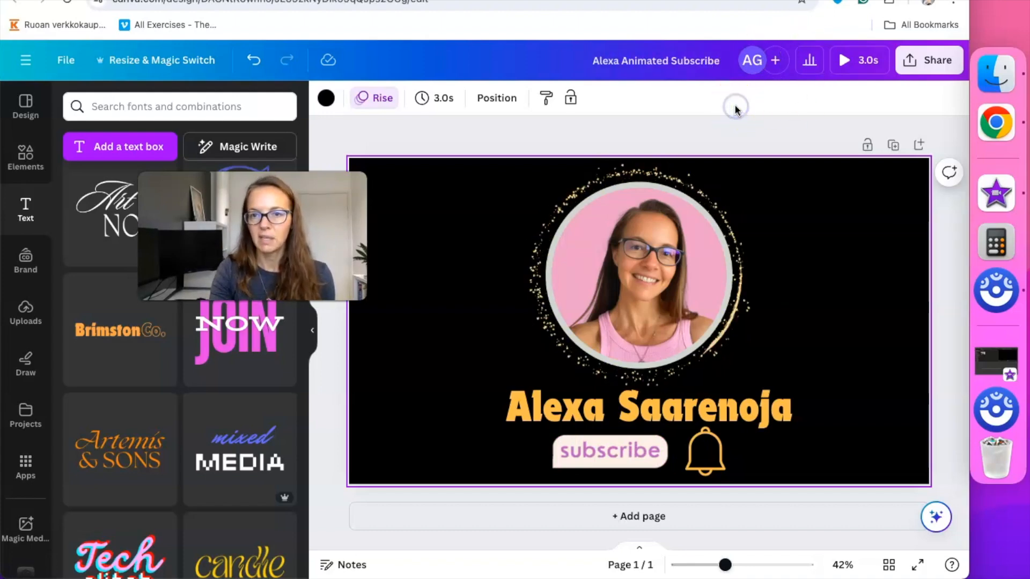
Download the design as an MP4 Video at 1080p quality
{"action": "left_click", "coordinate": [934, 63]}
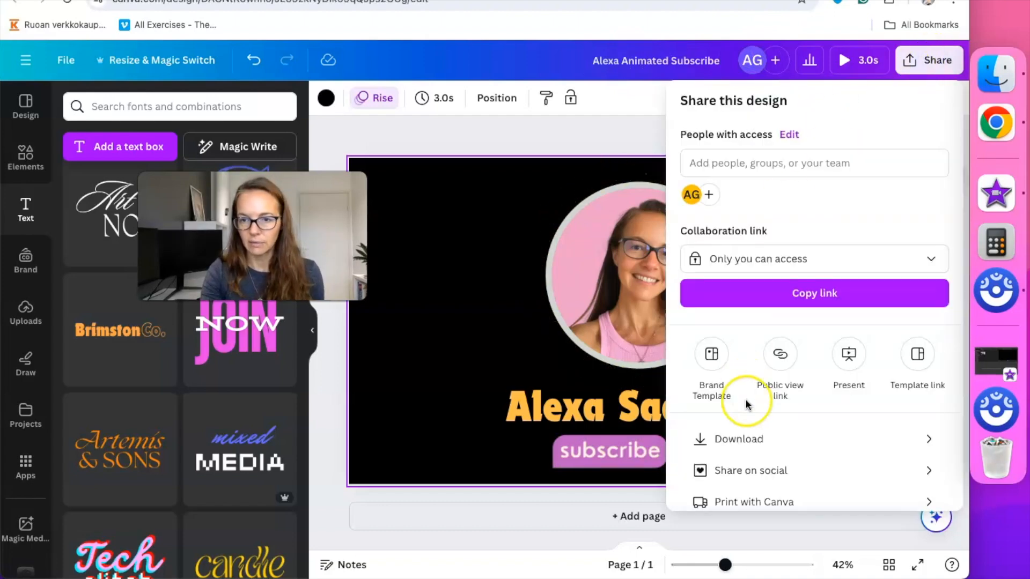
{"action": "left_click", "coordinate": [749, 441]}
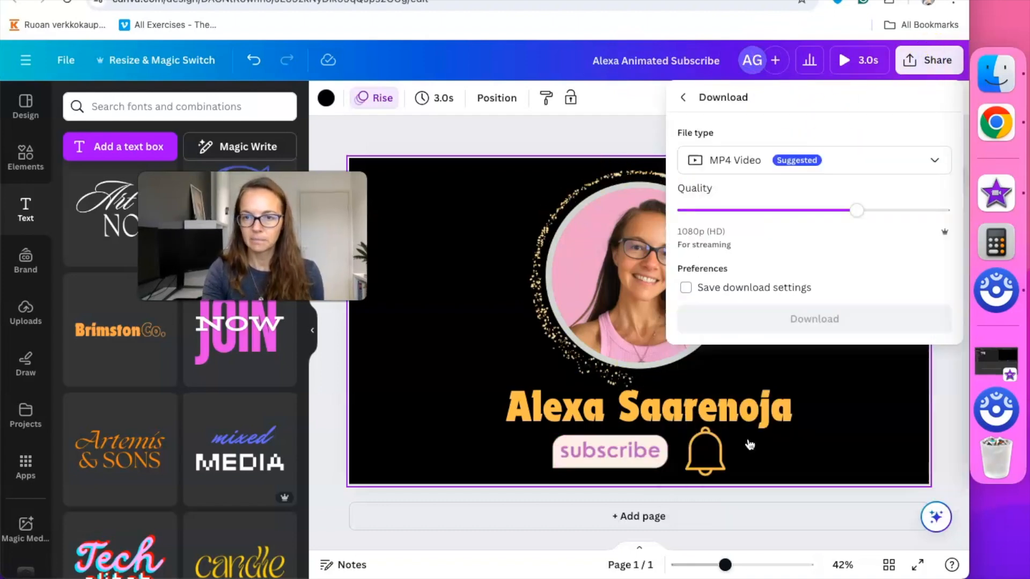
{"action": "left_click", "coordinate": [936, 162]}
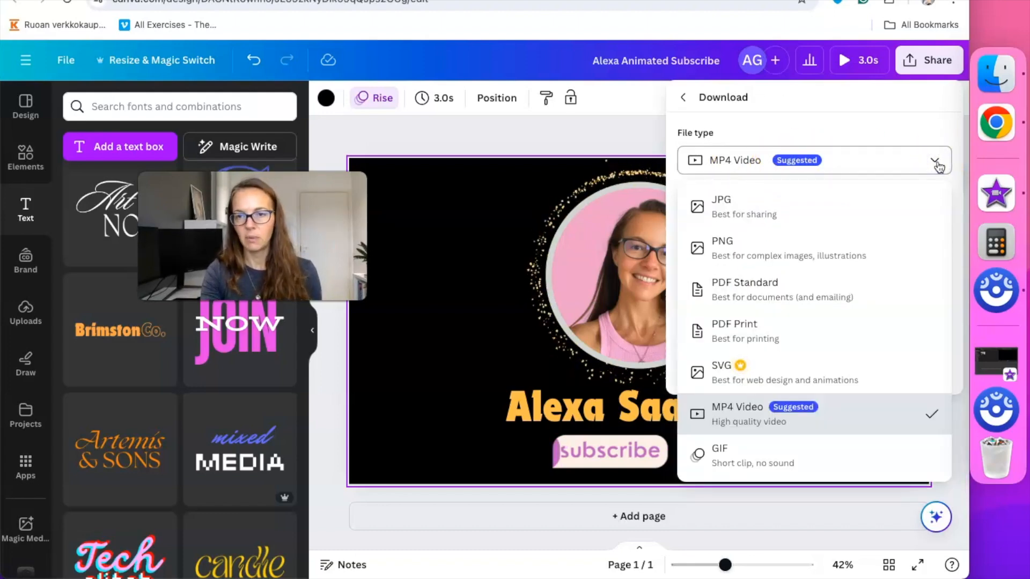
{"action": "left_click", "coordinate": [927, 127]}
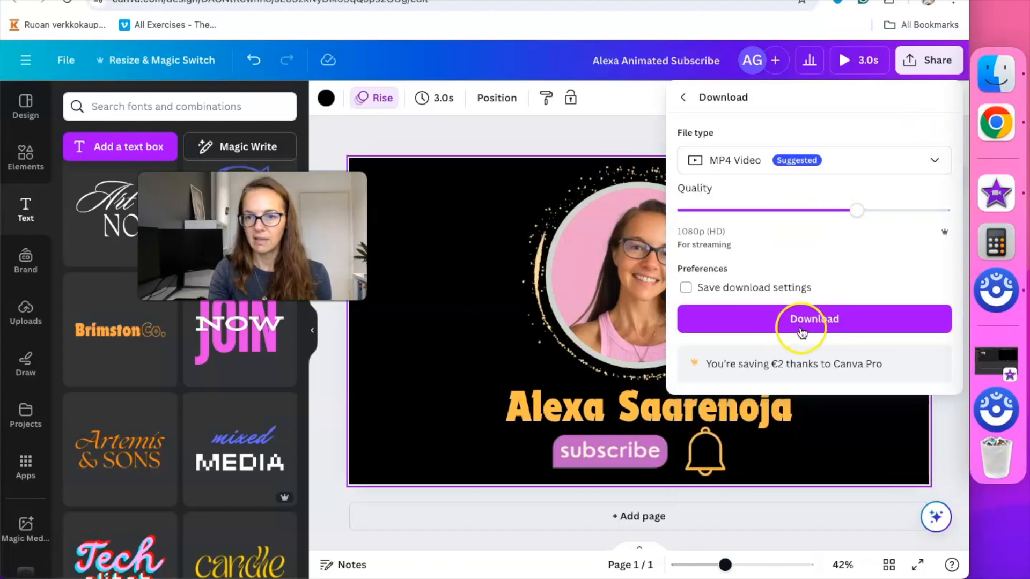
{"action": "left_click", "coordinate": [822, 320]}
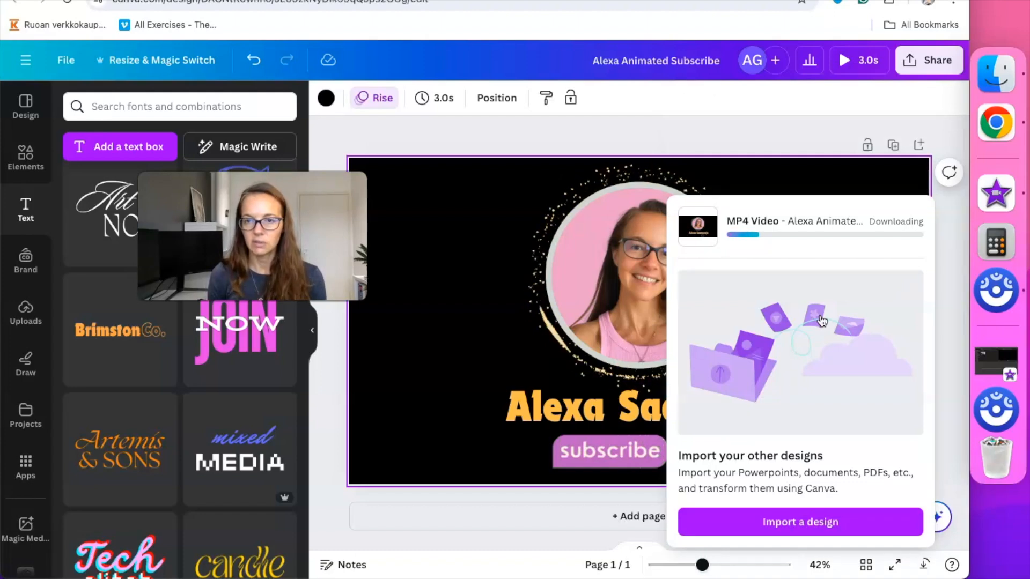
Add the talking-head clip to My Movie 15's timeline and split it at 00:30
{"action": "left_click", "coordinate": [996, 200]}
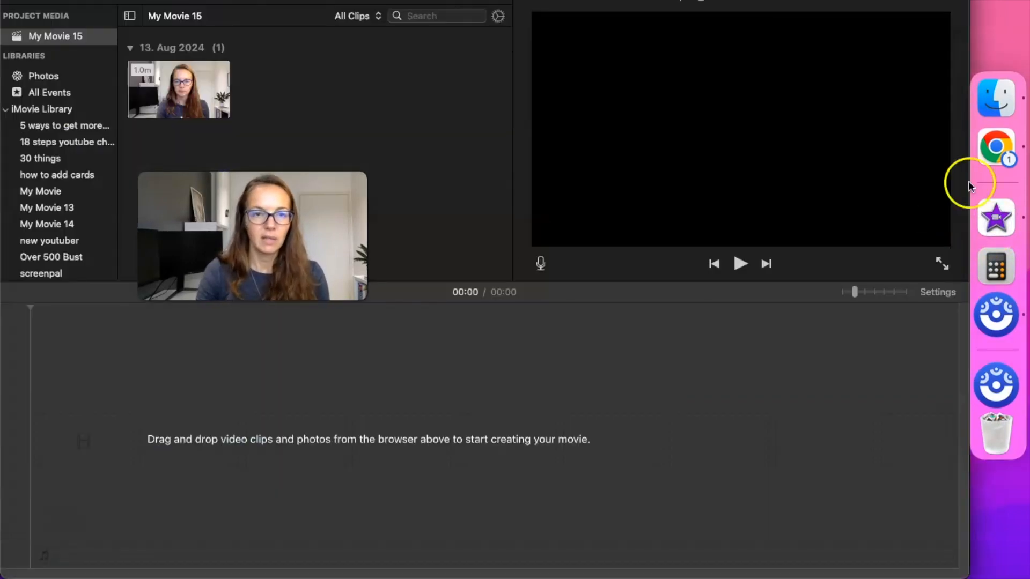
{"action": "left_click", "coordinate": [192, 97]}
{"action": "left_click_drag", "start_coordinate": [191, 95], "coordinate": [135, 447]}
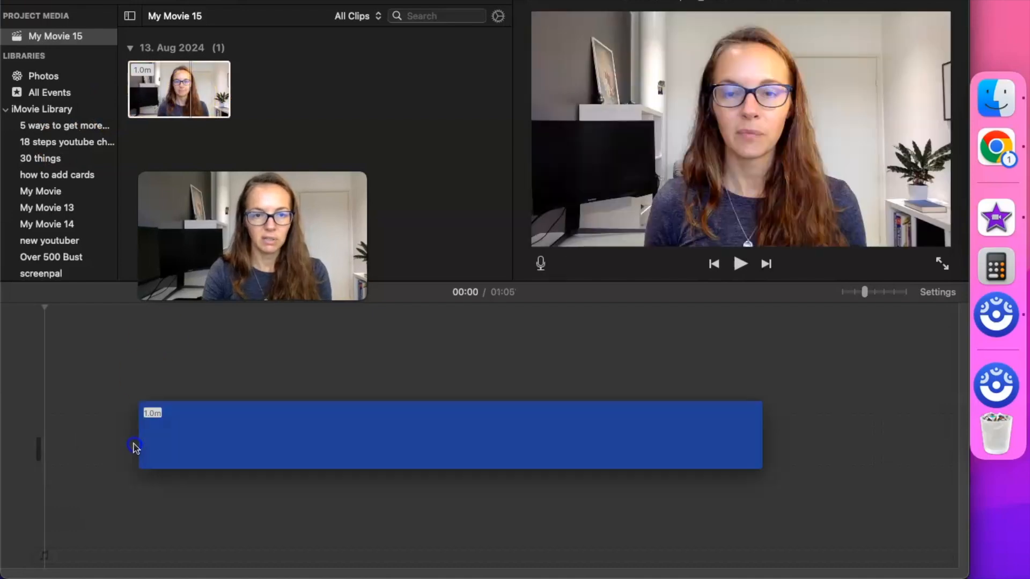
{"action": "left_click", "coordinate": [336, 413]}
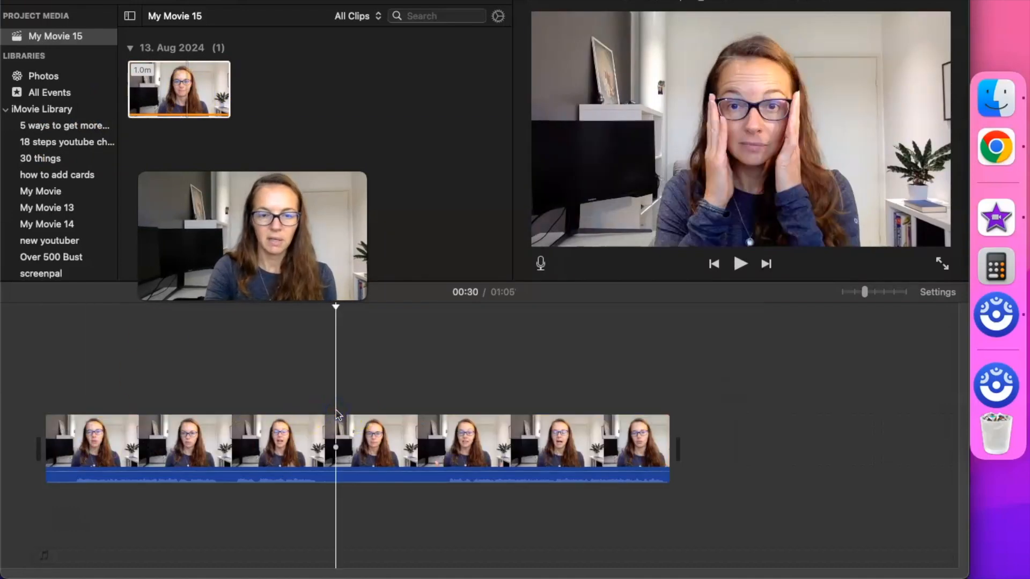
{"action": "key", "text": "super+b"}
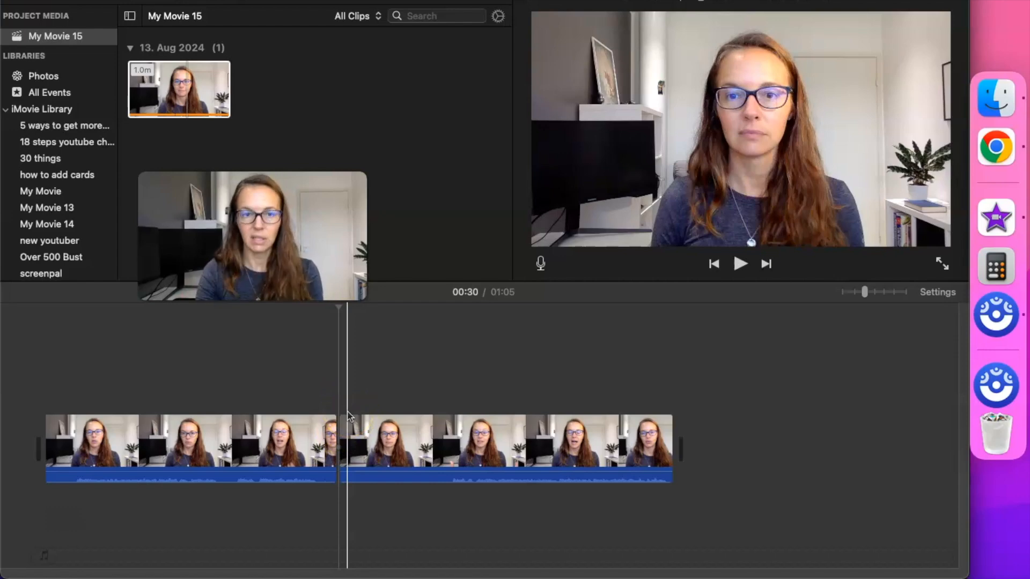
{"action": "left_click", "coordinate": [996, 98]}
Import the subscribe MP4 from Downloads and drop it between the two clip halves
{"action": "left_click", "coordinate": [528, 97]}
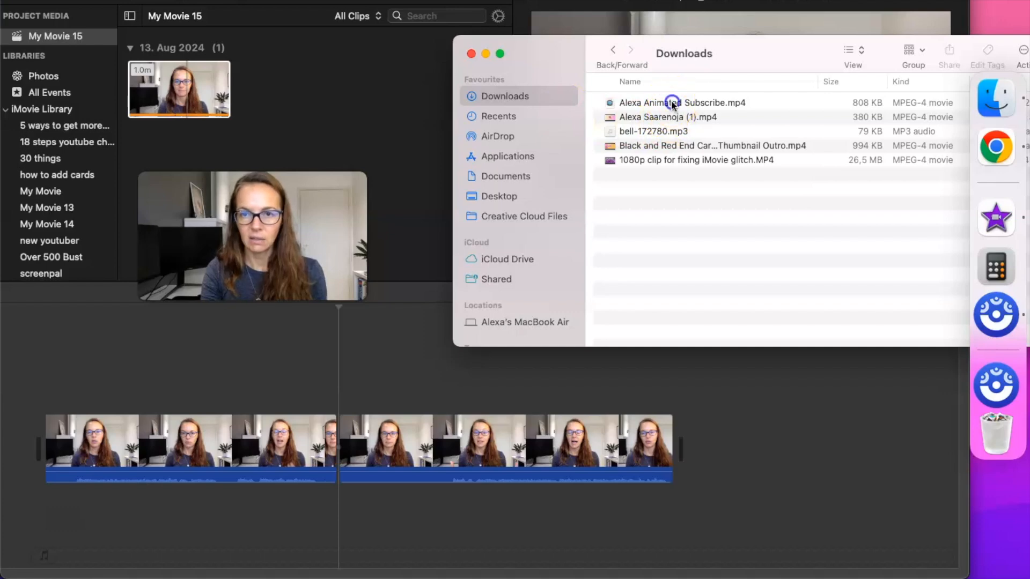
{"action": "left_click_drag", "start_coordinate": [651, 103], "coordinate": [321, 92]}
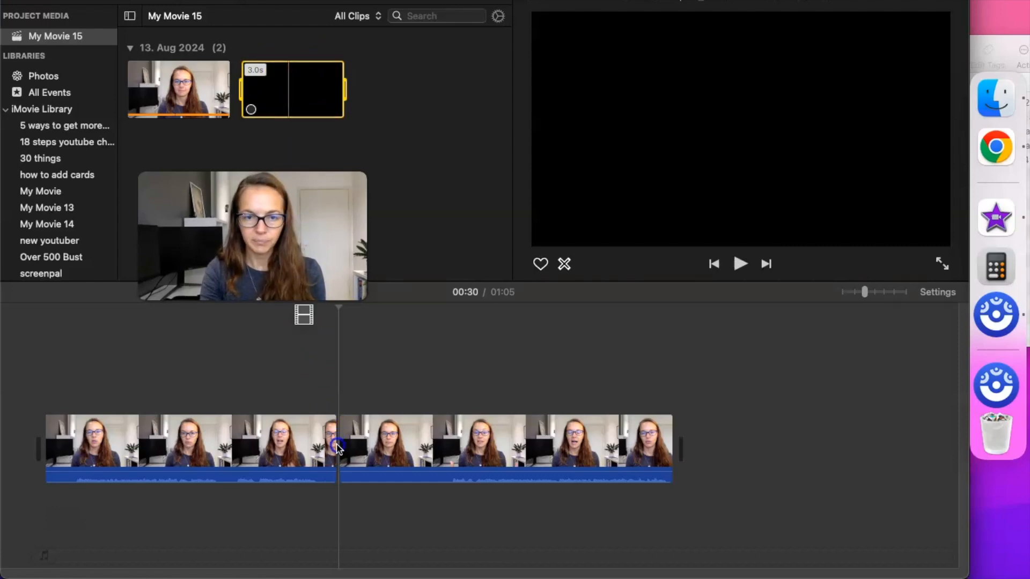
{"action": "left_click_drag", "start_coordinate": [340, 458], "coordinate": [343, 456]}
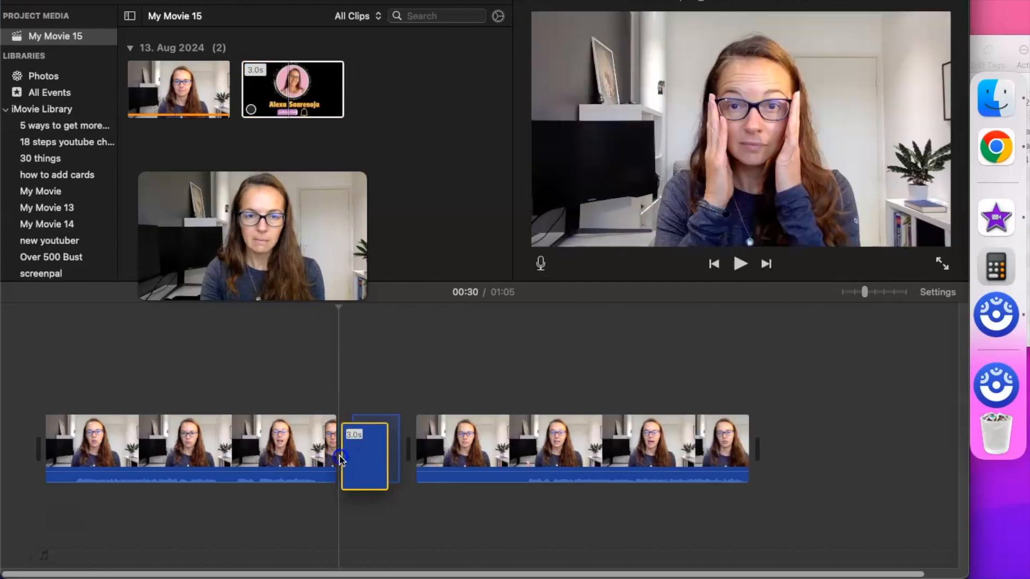
{"action": "left_click", "coordinate": [468, 311]}
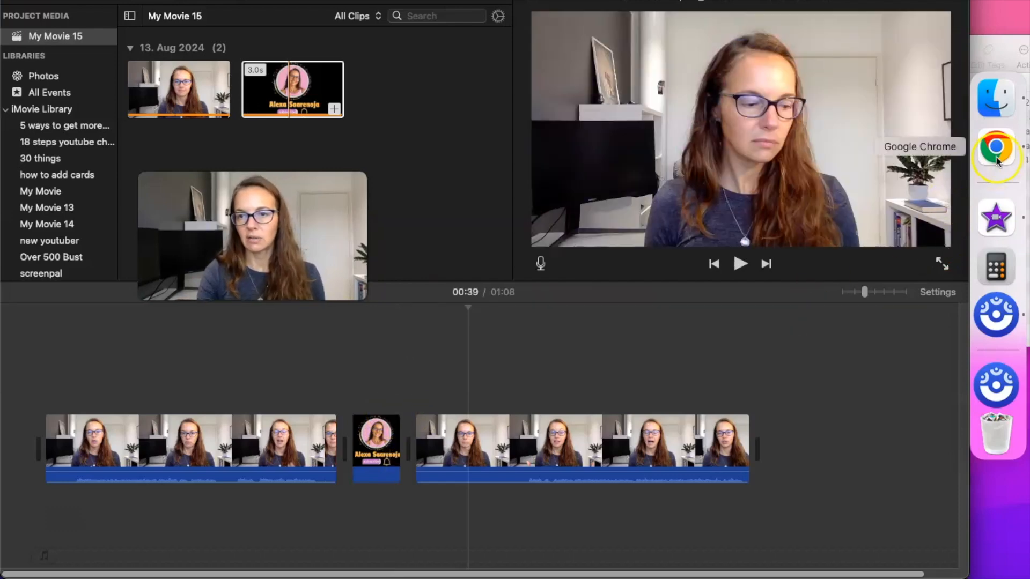
Open Pixabay in a new Chrome tab and search its Sound Effects for bell
{"action": "left_click", "coordinate": [996, 148]}
{"action": "key", "text": "super+t"}
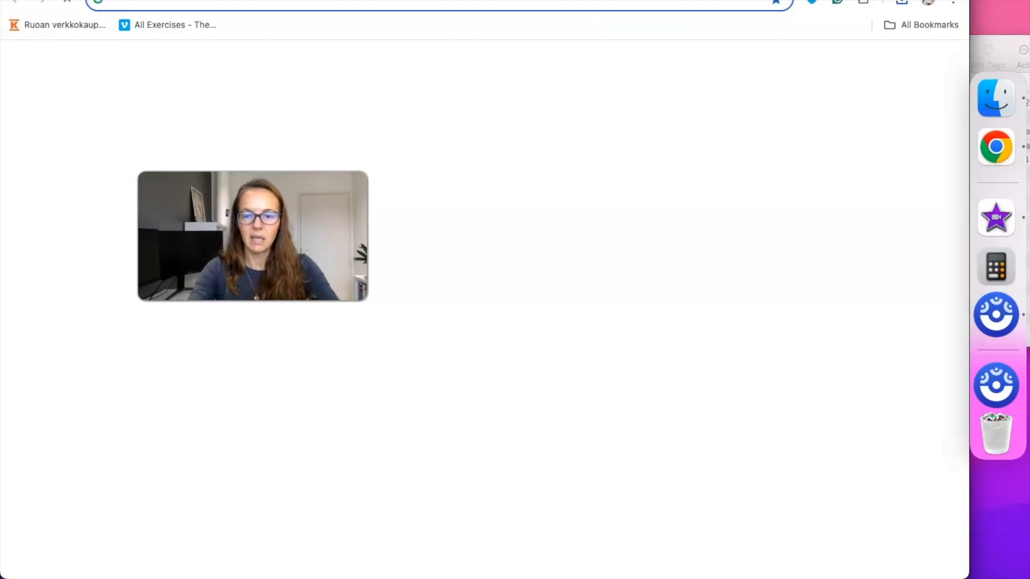
{"action": "type", "text": "pixabay"}
{"action": "key", "text": "Return"}
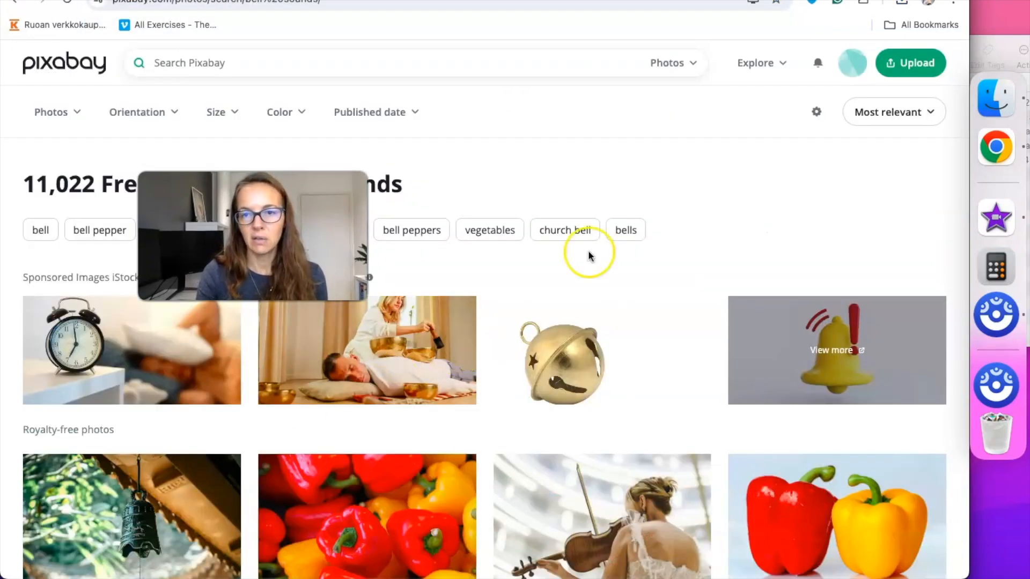
{"action": "left_click", "coordinate": [692, 67]}
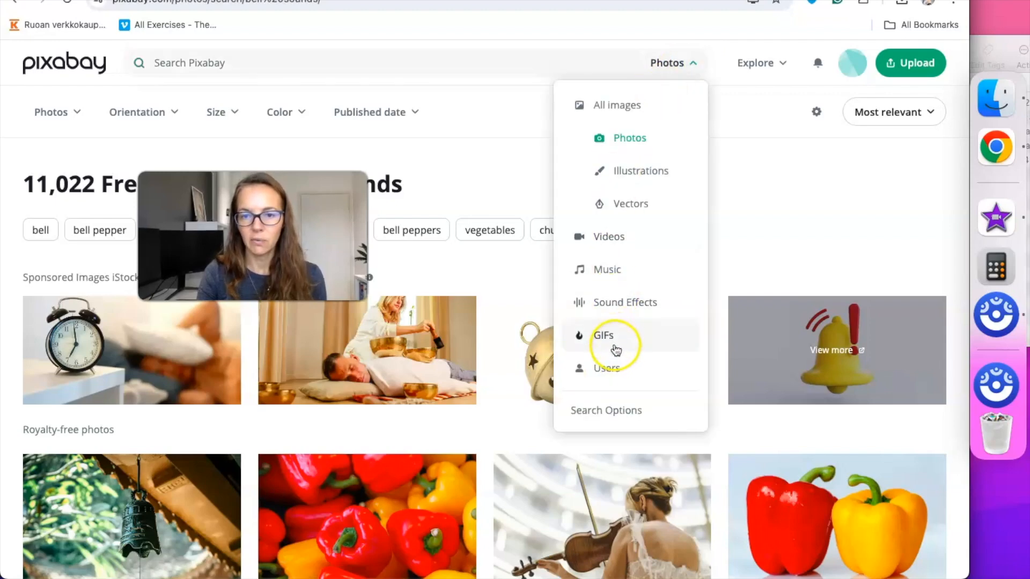
{"action": "left_click", "coordinate": [609, 307]}
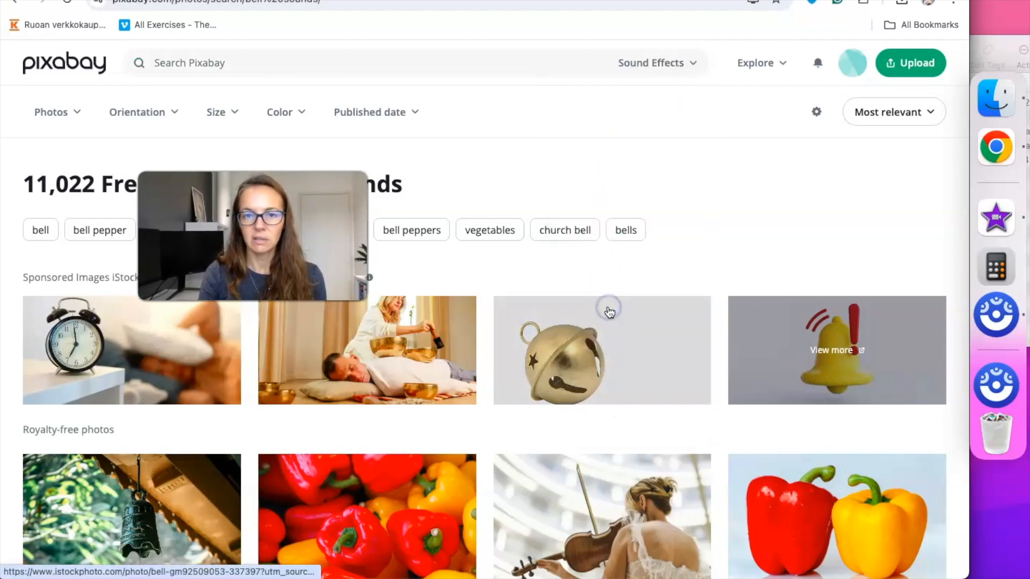
{"action": "left_click", "coordinate": [311, 64]}
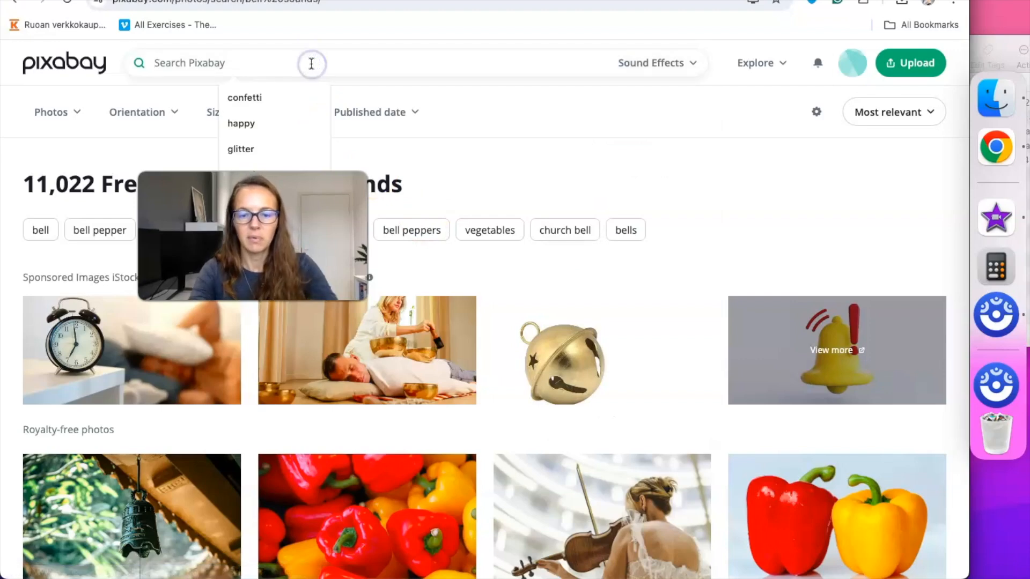
{"action": "type", "text": "bel"}
{"action": "key", "text": "Return"}
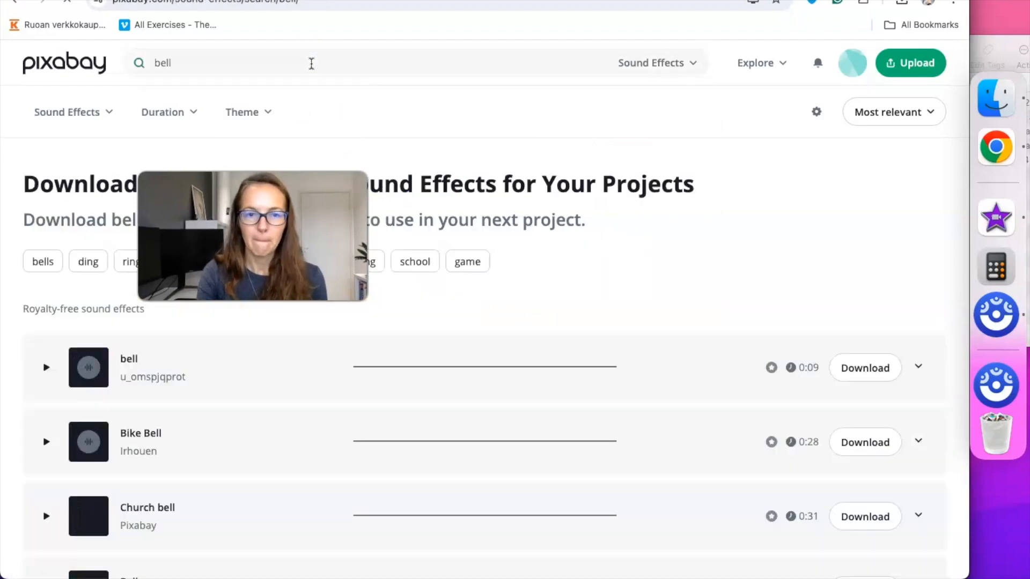
Preview and download the 2-second Bell sound effect, then return to iMovie
{"action": "left_click", "coordinate": [46, 368]}
{"action": "scroll", "coordinate": [49, 373], "scroll_direction": "down", "scroll_amount": 5}
{"action": "left_click", "coordinate": [47, 368]}
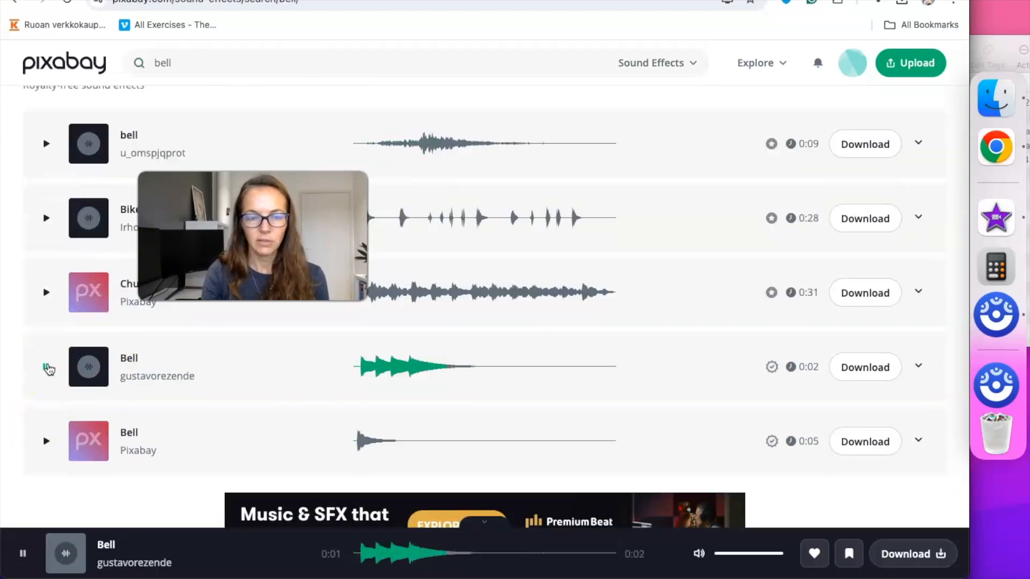
{"action": "left_click", "coordinate": [49, 369]}
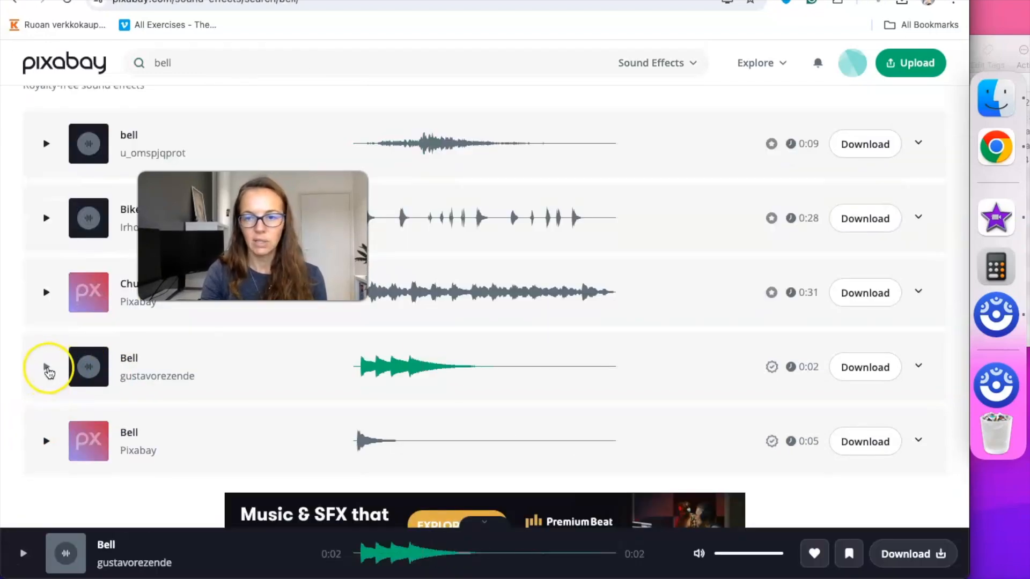
{"action": "left_click", "coordinate": [878, 369]}
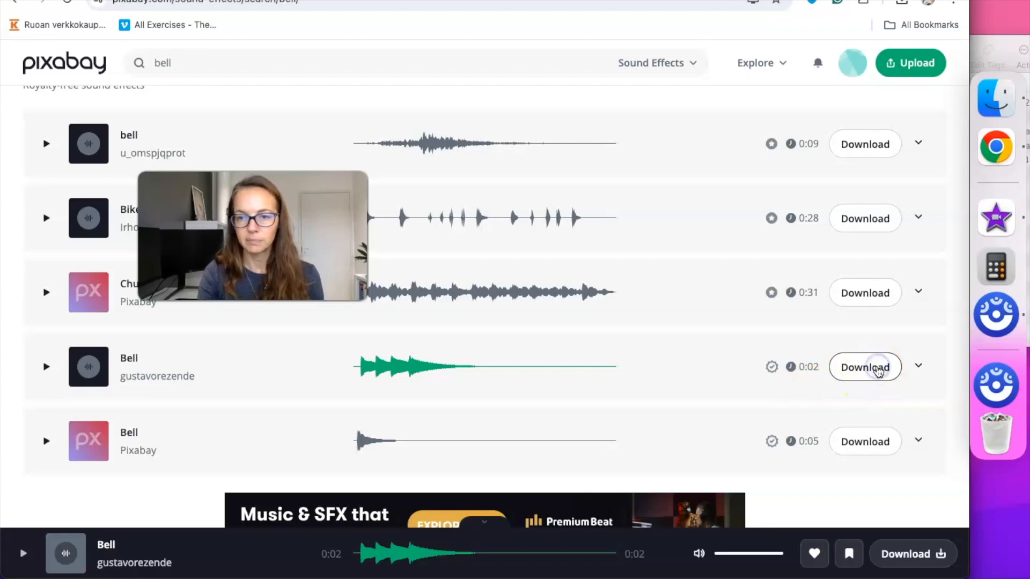
{"action": "left_click", "coordinate": [582, 268]}
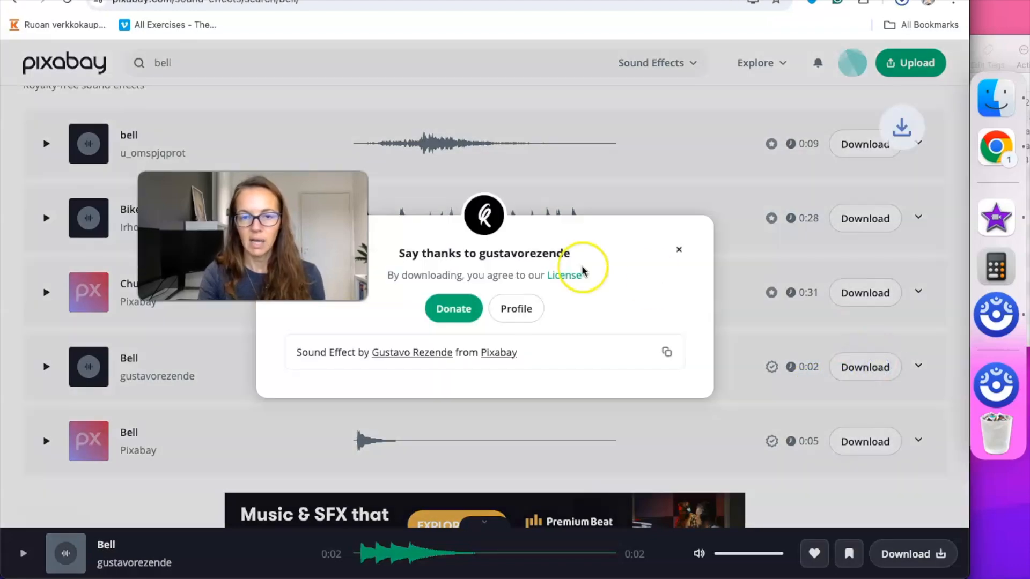
{"action": "left_click", "coordinate": [679, 252]}
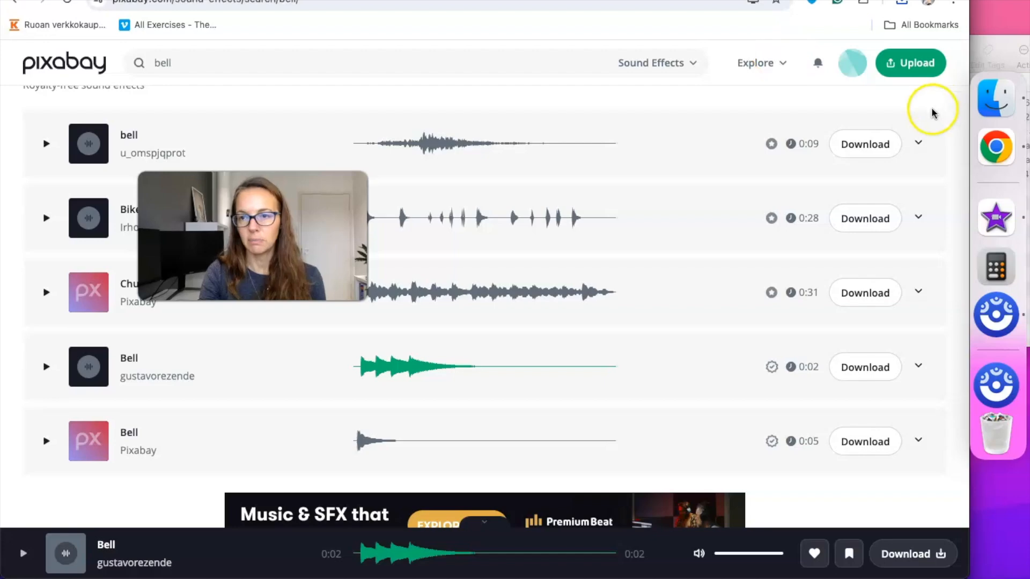
{"action": "left_click", "coordinate": [995, 231]}
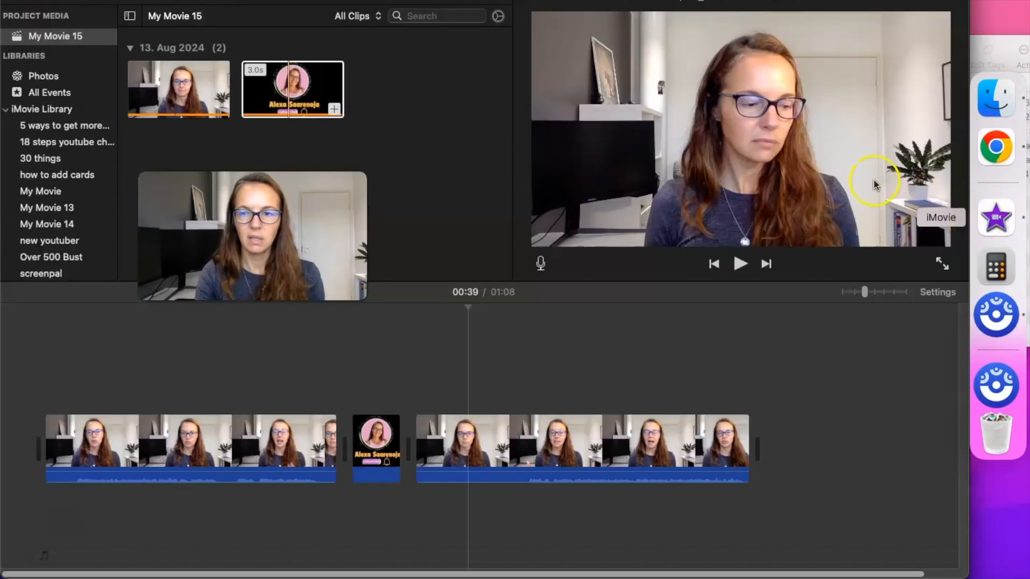
Import the bell MP3 and place it beneath the subscribe clip
{"action": "left_click", "coordinate": [646, 106]}
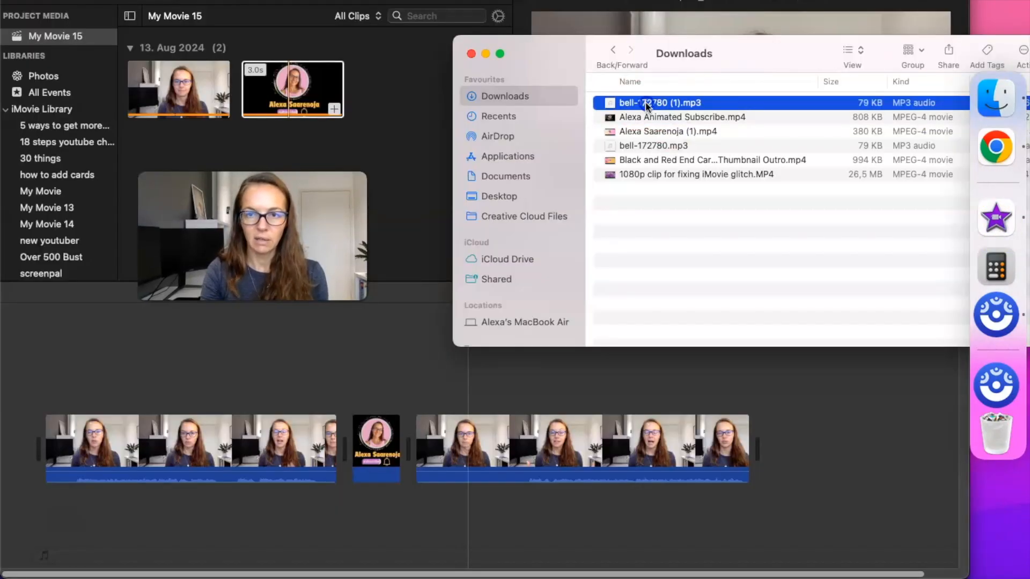
{"action": "left_click_drag", "start_coordinate": [646, 106], "coordinate": [391, 83]}
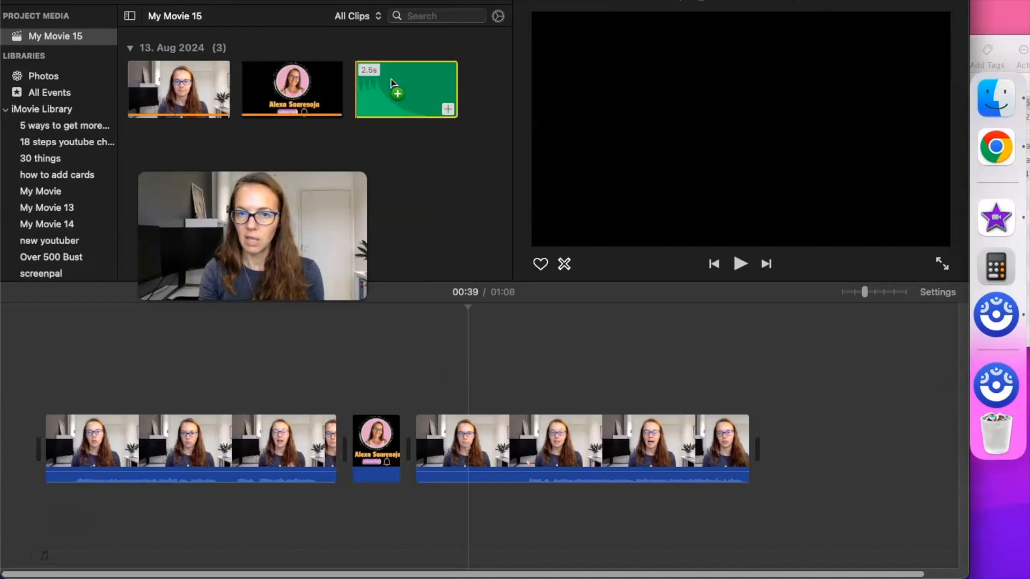
{"action": "left_click_drag", "start_coordinate": [399, 185], "coordinate": [362, 411]}
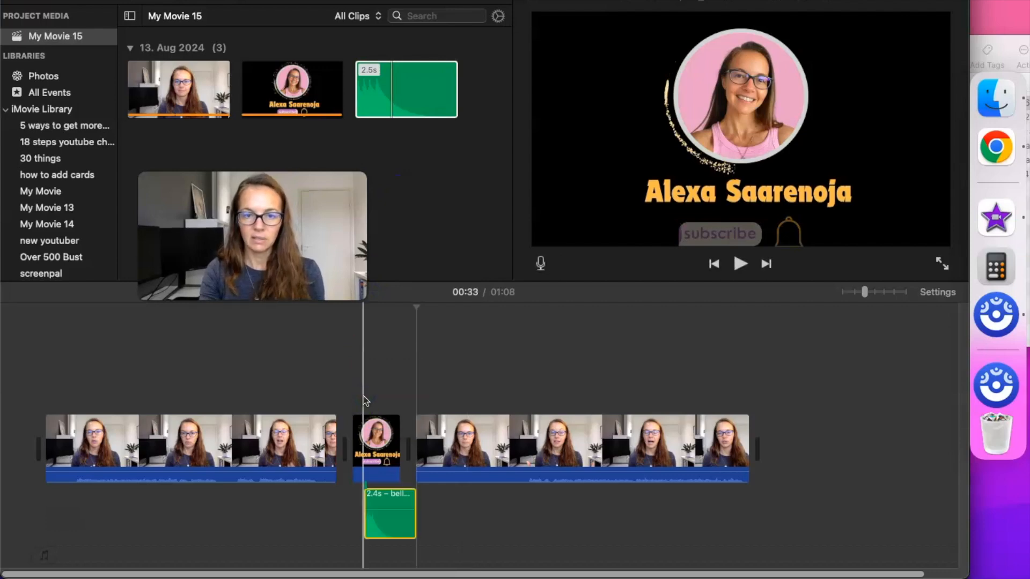
Lower the bell audio's volume to about 18% and play back the edit
{"action": "left_click", "coordinate": [374, 435]}
{"action": "left_click", "coordinate": [379, 510]}
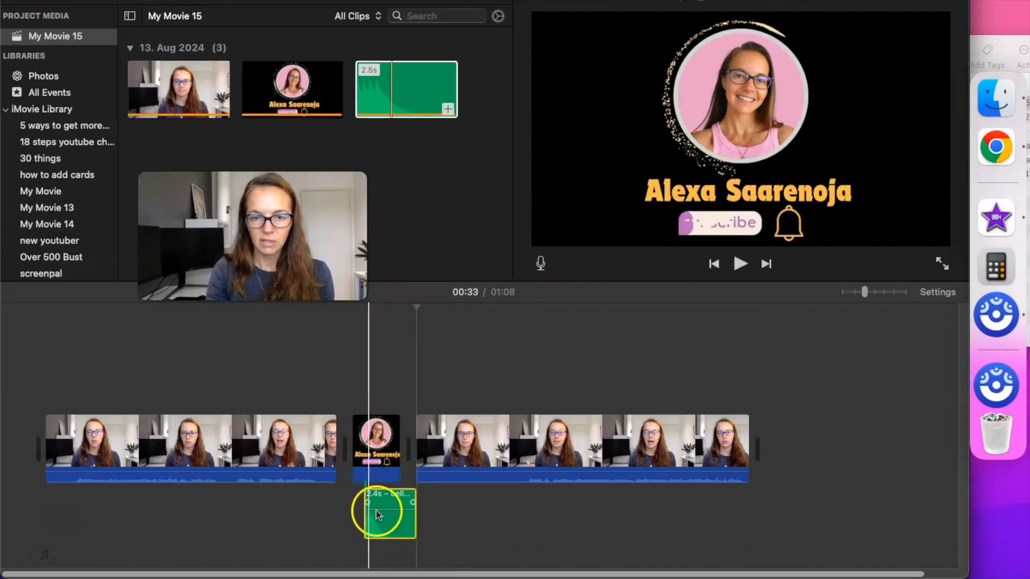
{"action": "left_click_drag", "start_coordinate": [381, 510], "coordinate": [381, 520]}
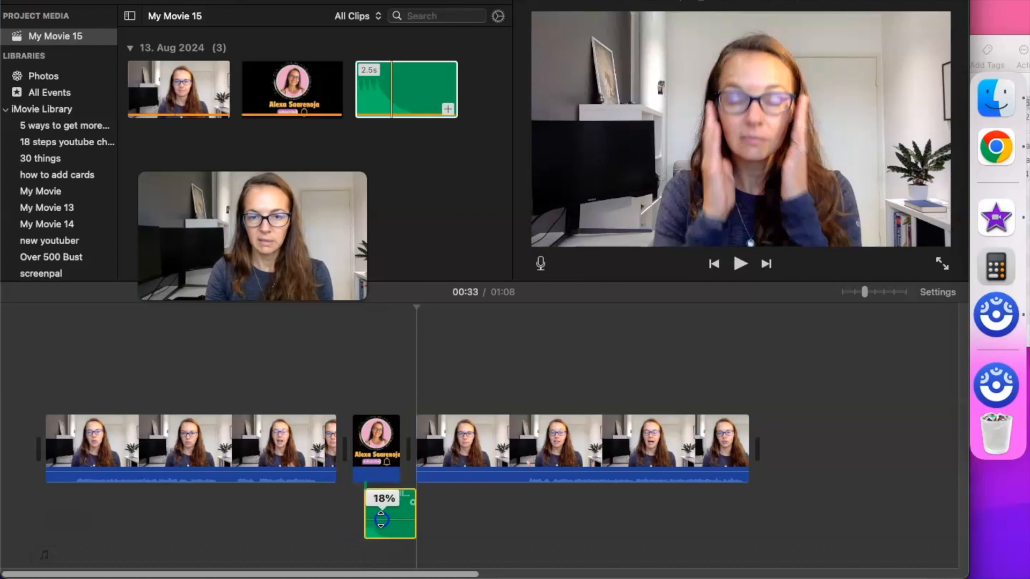
{"action": "key", "text": "space"}
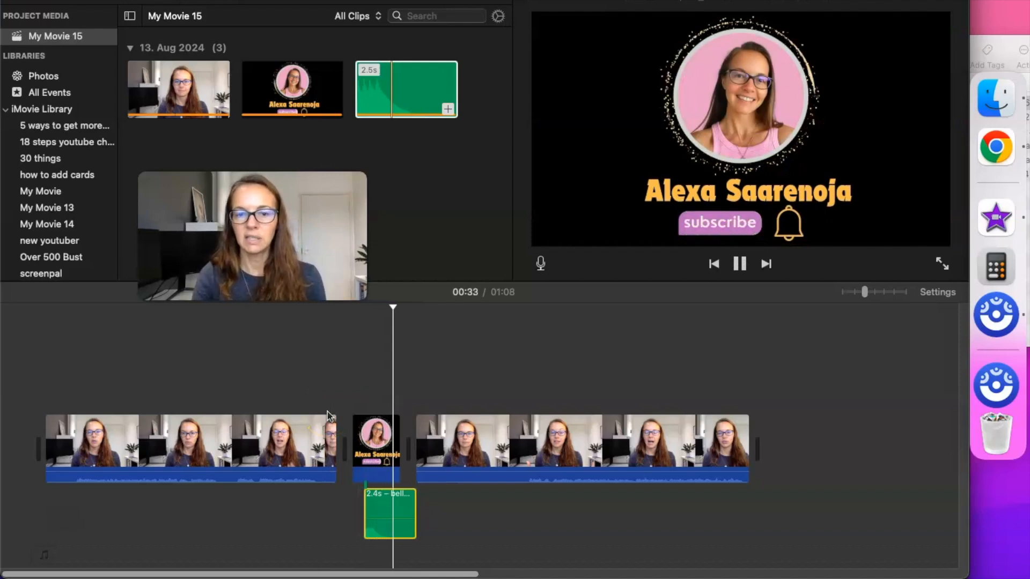
{"action": "key", "text": "space"}
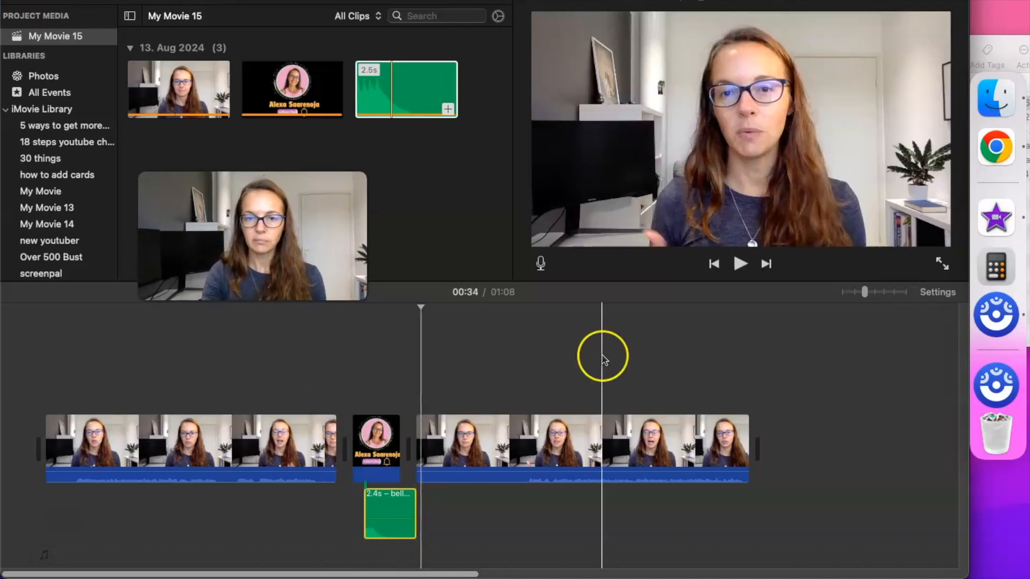